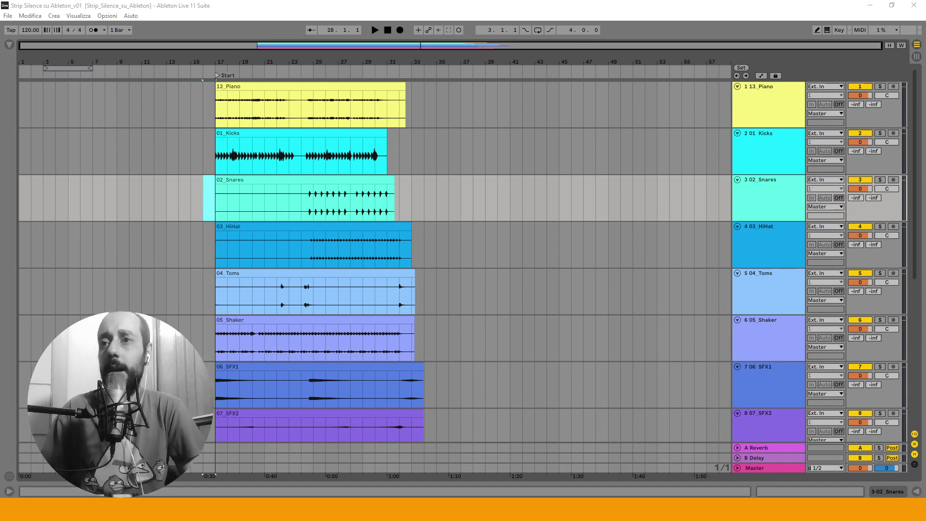
Step: Delete the silent opening of the 02_Snares clip, covering bar 16 to 24.3 on its track
click(256, 199)
mouse_move(238, 63)
mouse_down()
mouse_move(248, 91)
mouse_move(288, 91)
mouse_up()
click(419, 211)
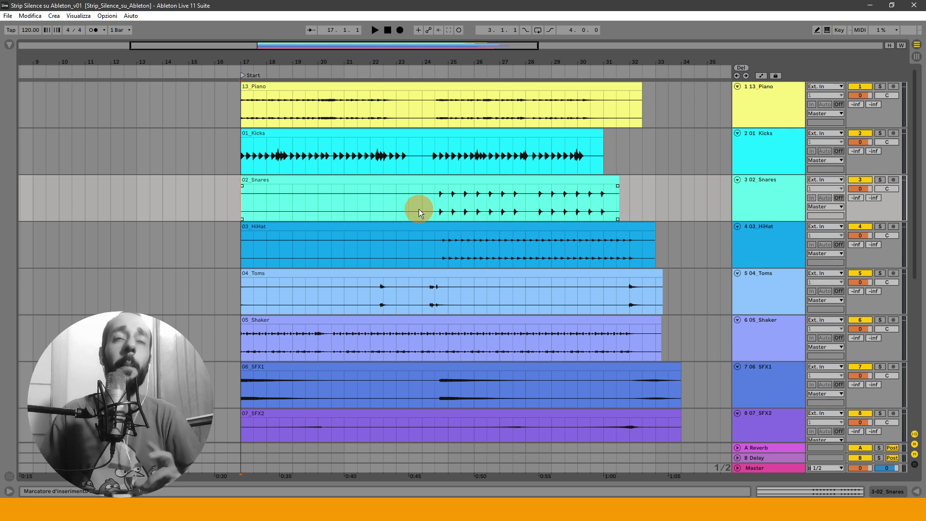
drag(431, 207, 216, 207)
key(Delete)
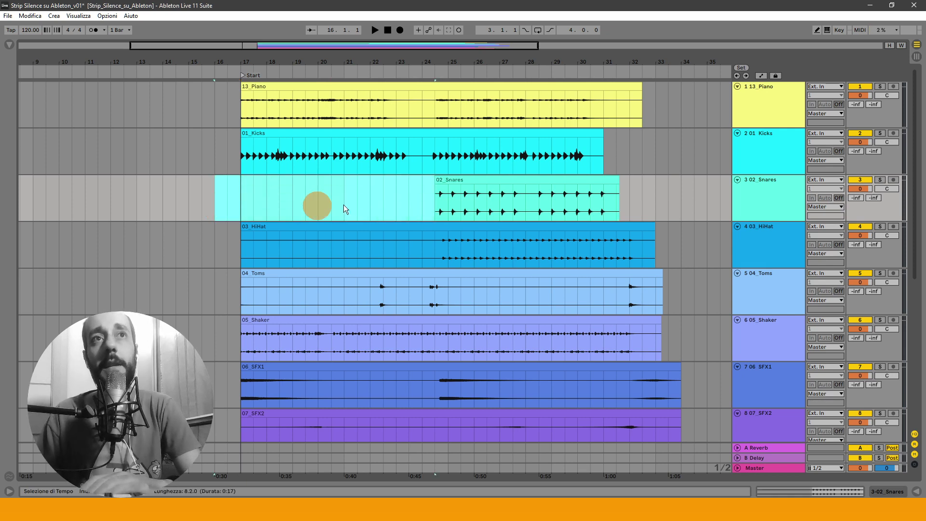
Step: Undo the deletion in the 02_Snares clip and select its silent stretch from bar 17 to 24.3
drag(428, 245, 240, 247)
mouse_move(436, 245)
mouse_down()
mouse_move(239, 250)
mouse_move(460, 247)
mouse_move(432, 248)
mouse_move(442, 247)
mouse_up()
click(442, 247)
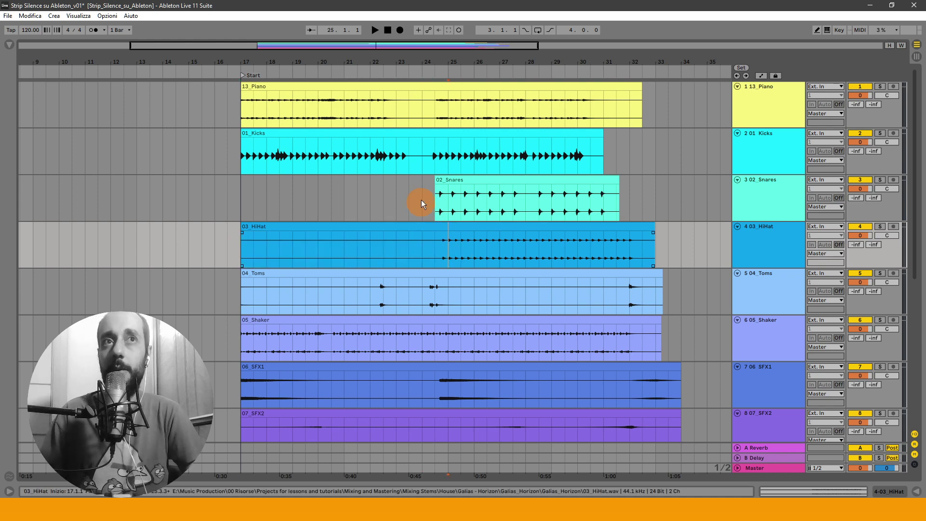
key(ctrl+z)
drag(435, 198, 240, 201)
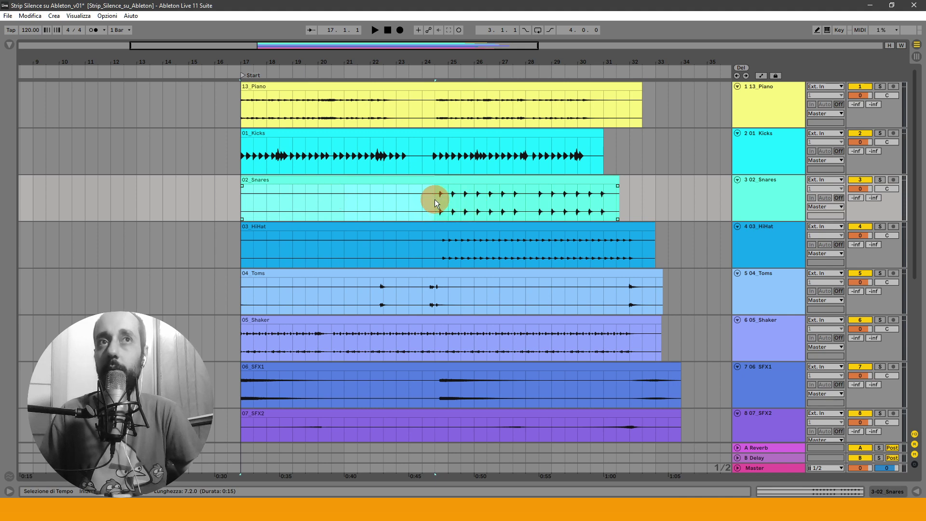
drag(435, 199, 259, 203)
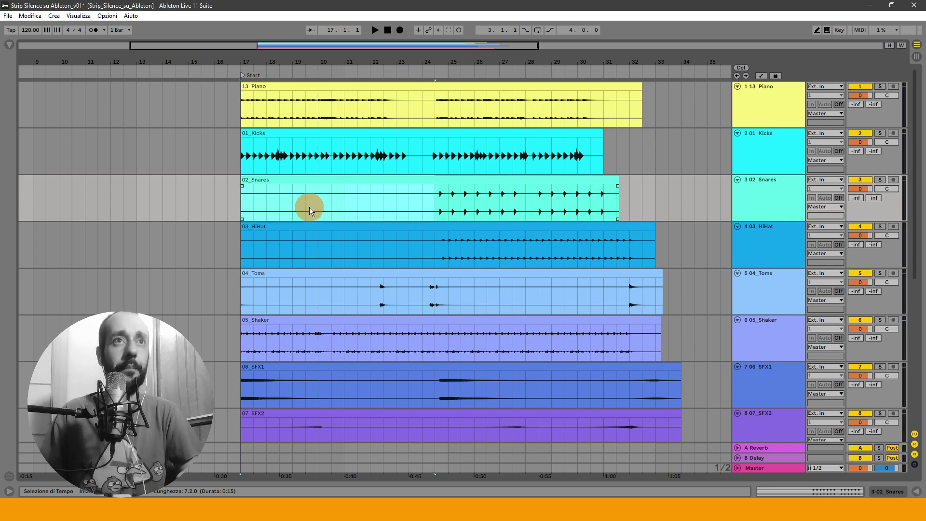
click(433, 196)
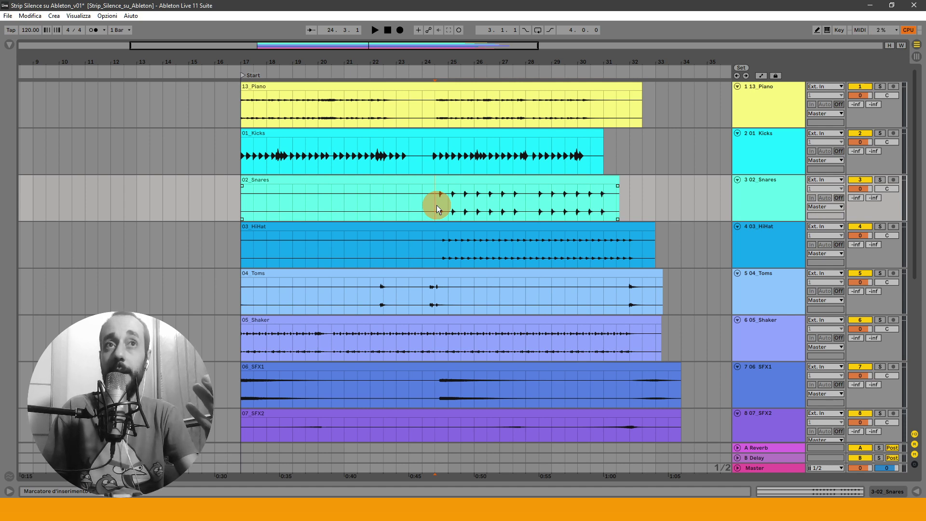
Step: Delete the 02_Snares material from bar 25.3 to 32.3, and extend the clip's end back to its full length
drag(436, 205, 638, 198)
key(Delete)
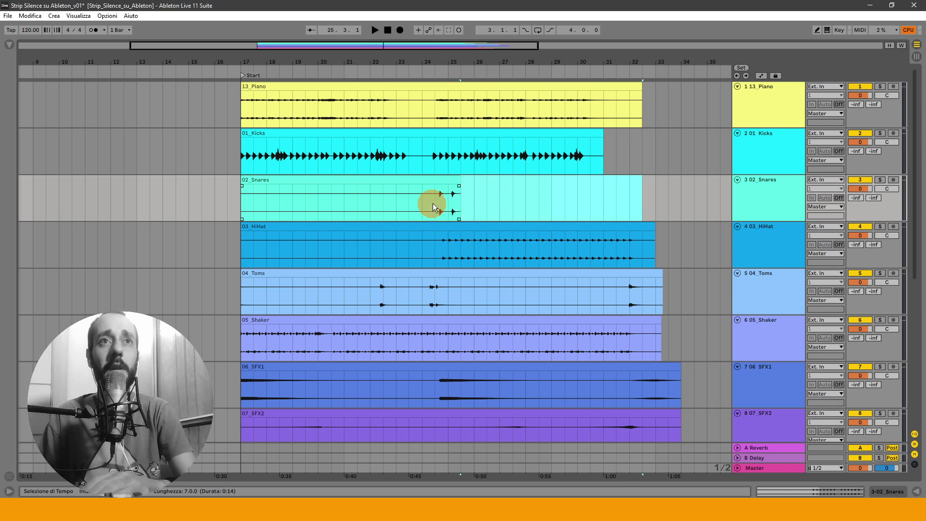
click(434, 202)
drag(452, 201, 456, 201)
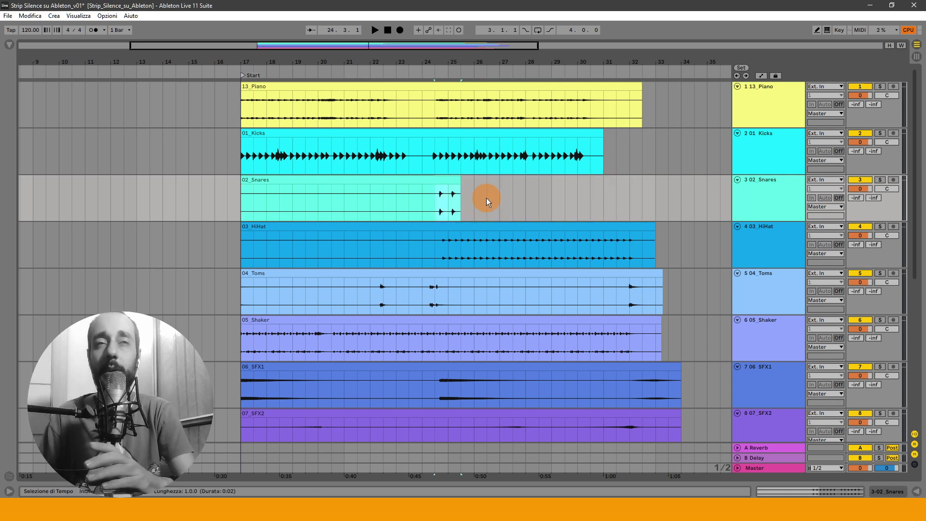
drag(461, 182, 702, 180)
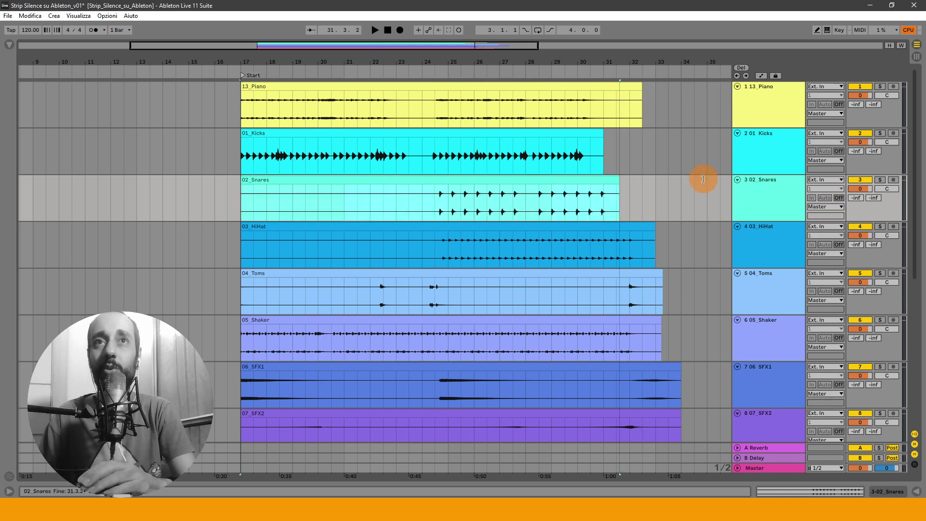
click(592, 212)
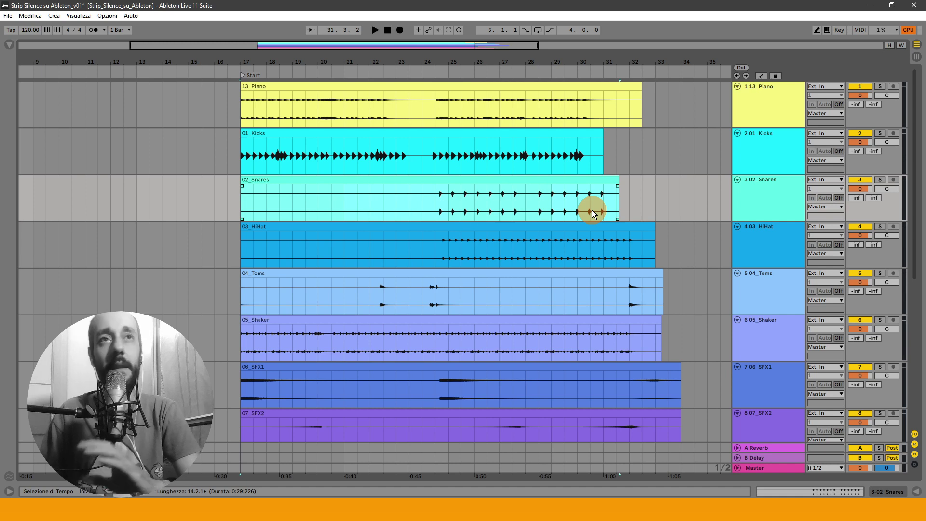
Step: Delete the silence from bar 17 to 24.3 in the 02_Snares clip and inspect the trimmed clip's waveform in the clip display
drag(435, 202, 239, 209)
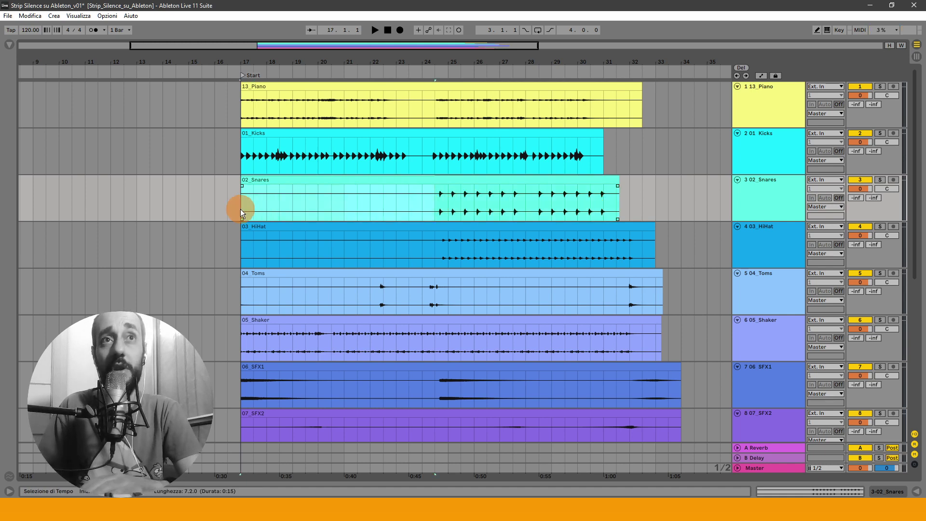
key(Delete)
double_click(452, 182)
drag(357, 314, 675, 347)
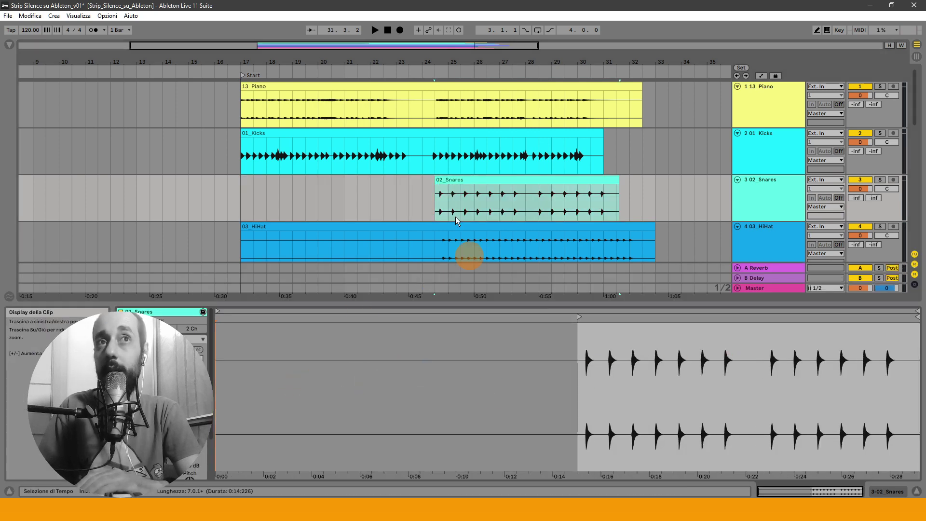
double_click(502, 304)
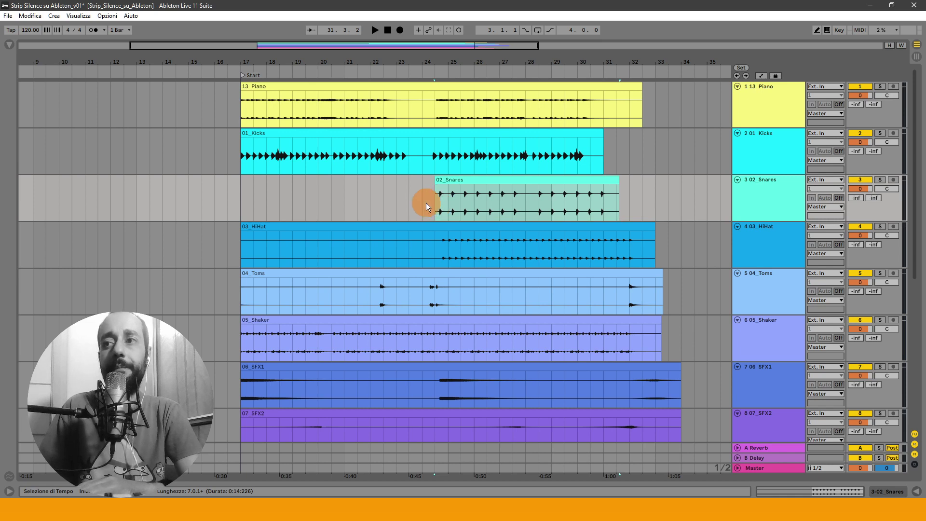
Step: Extend the start of the 02_Snares clip back to bar 17 and select the silent stretch before its first hit
drag(435, 187, 240, 187)
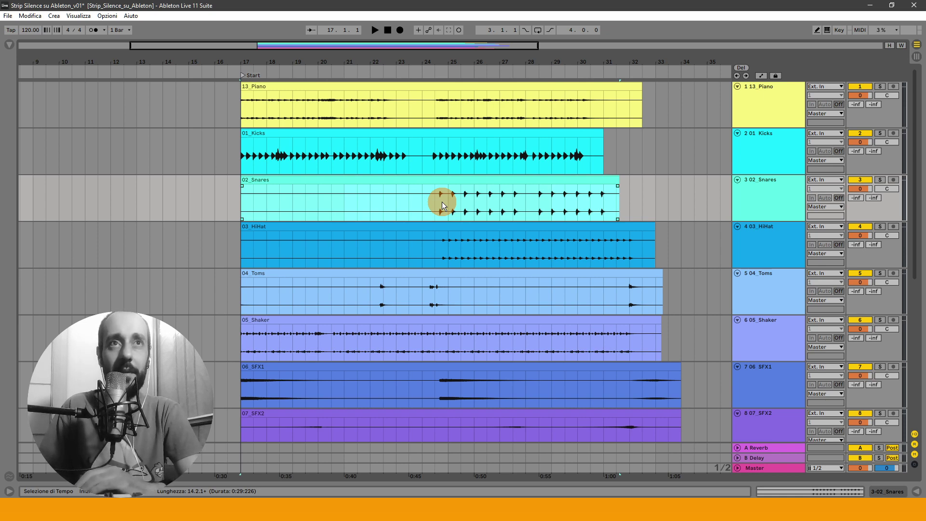
drag(432, 201, 226, 204)
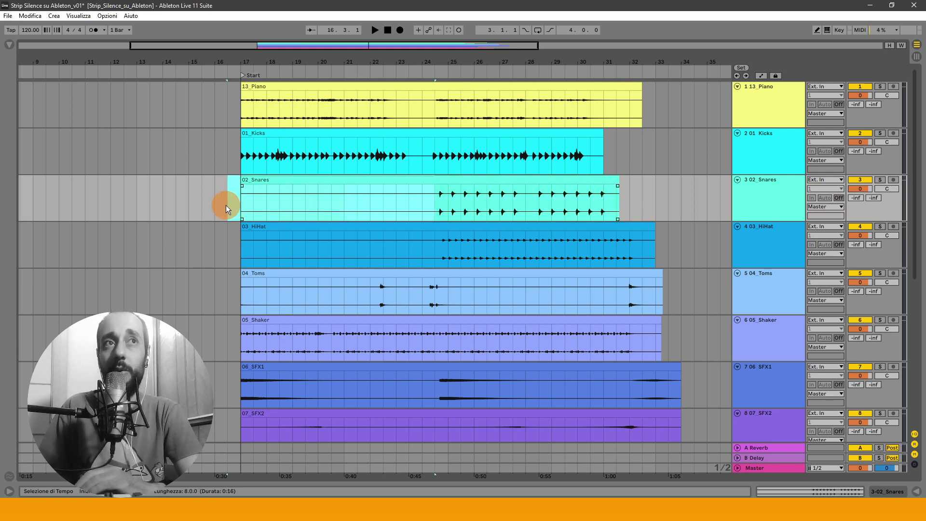
click(343, 213)
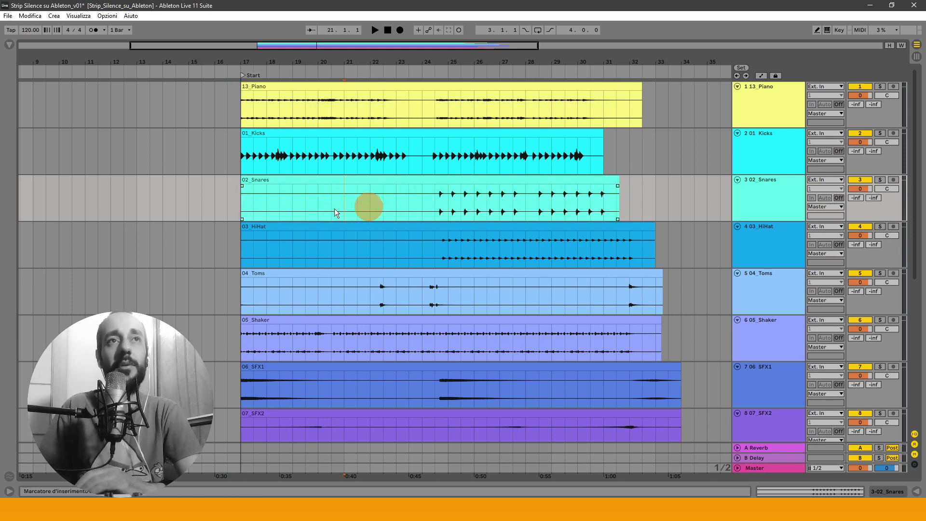
drag(441, 208, 198, 205)
click(438, 198)
click(429, 158)
click(433, 205)
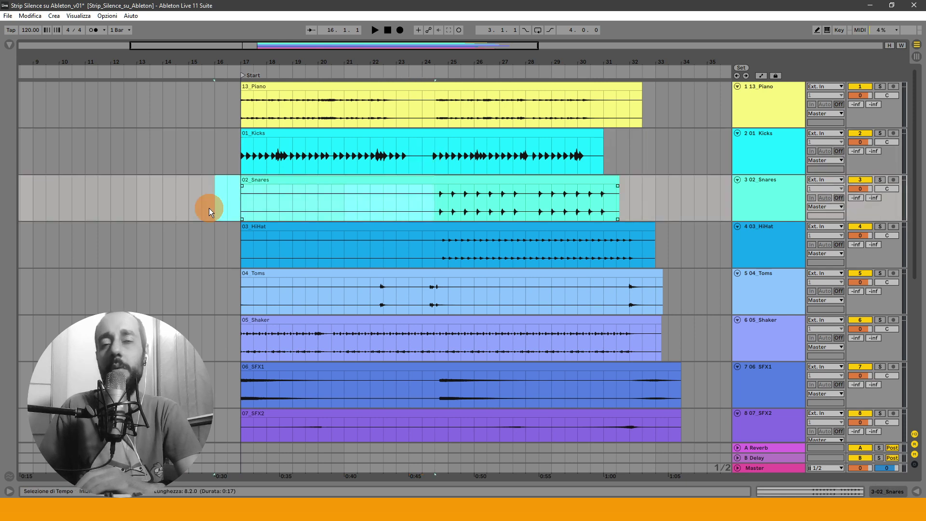
click(267, 207)
click(444, 205)
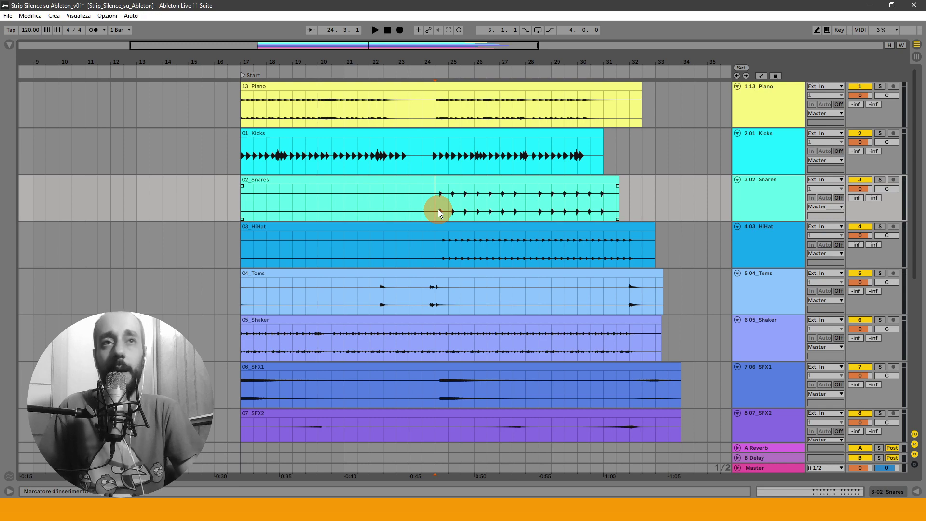
Step: Split the 02_Snares clip at bar 24.3, just before the first hit, and delete the silent part in front
click(431, 205)
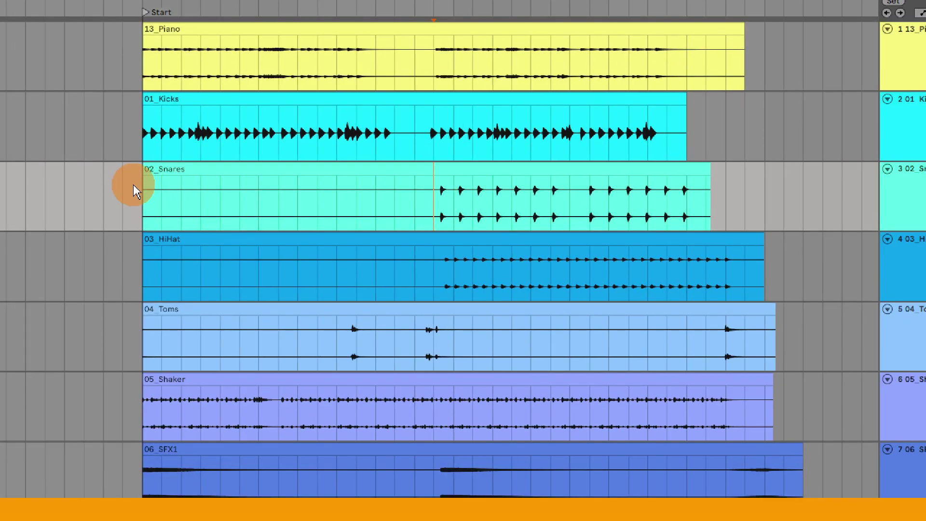
drag(146, 178, 116, 201)
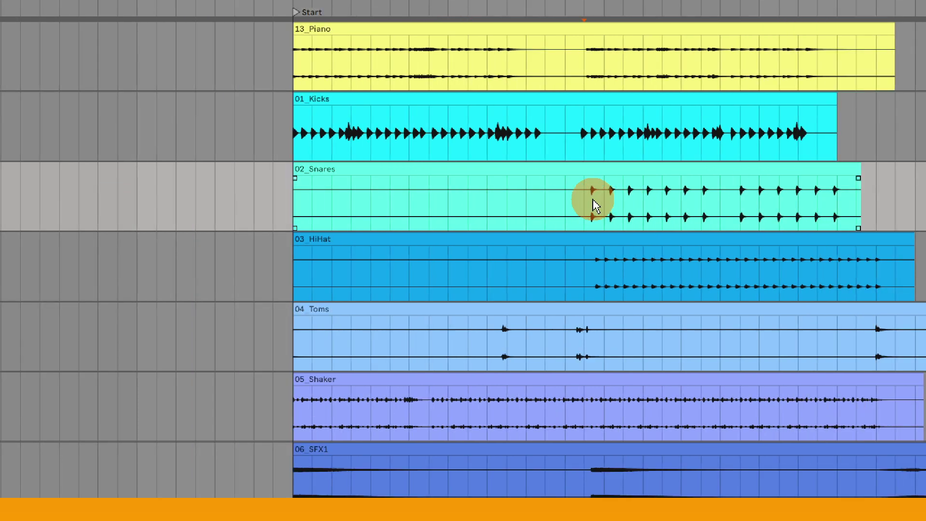
key(ctrl+e)
click(558, 173)
key(Delete)
Step: Solo the 02_Snares track and play the trimmed clip from bar 24.3 to check the first hit
click(598, 172)
scroll(622, 183, up, 5)
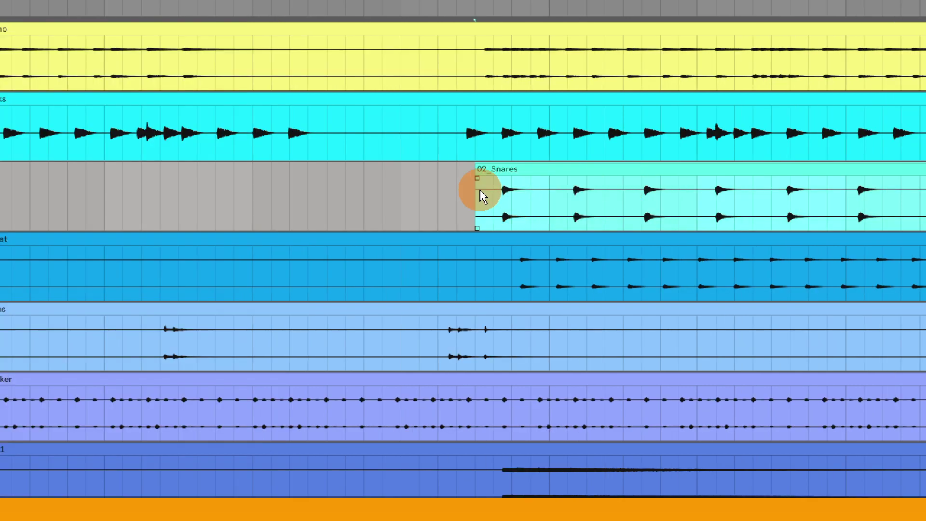
mouse_move(478, 179)
mouse_down()
mouse_move(555, 182)
mouse_move(432, 182)
mouse_up()
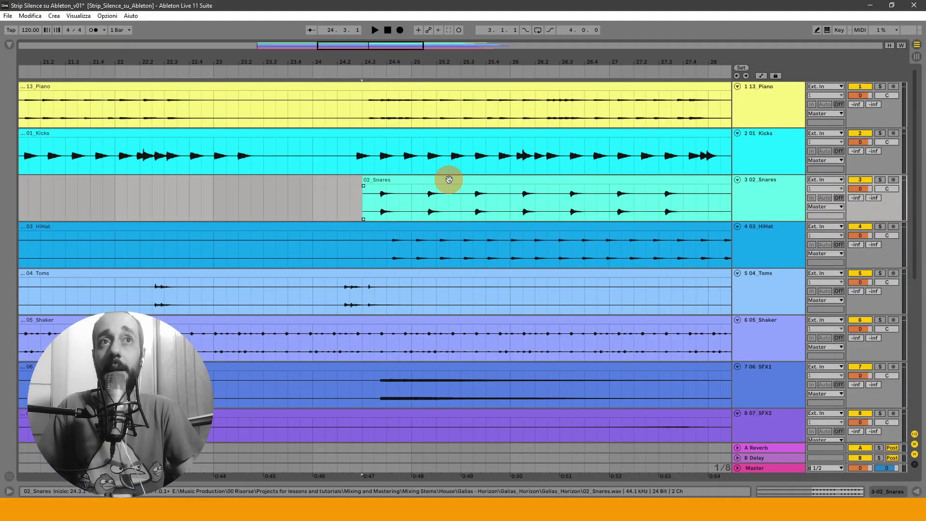
click(449, 179)
key(s)
key(space)
key(space)
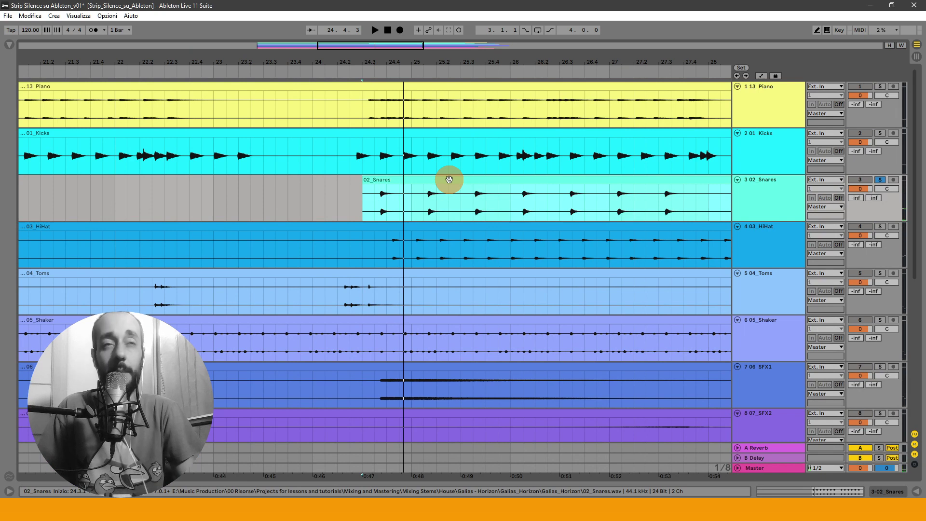
Step: Undo the deletion and split of the 02_Snares clip and play the restored clip from bar 17
key(ctrl+z)
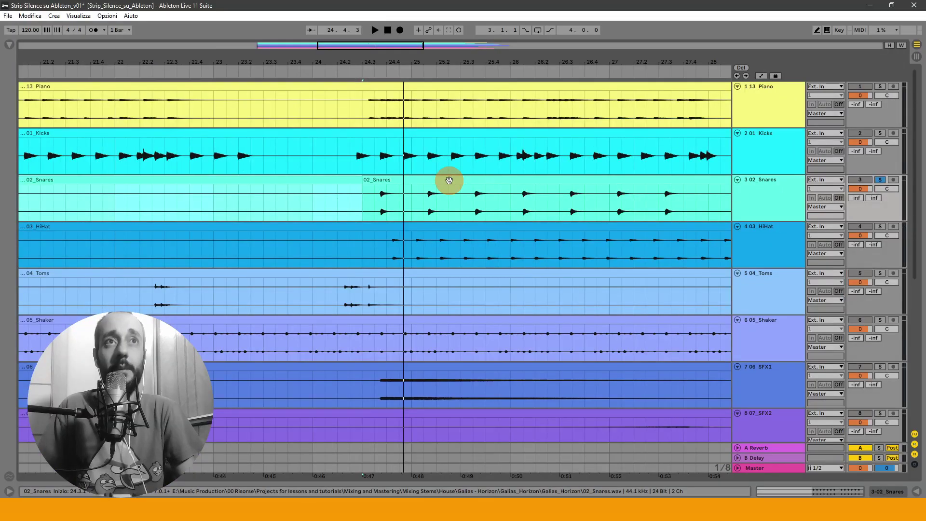
scroll(449, 180, down, 5)
key(space)
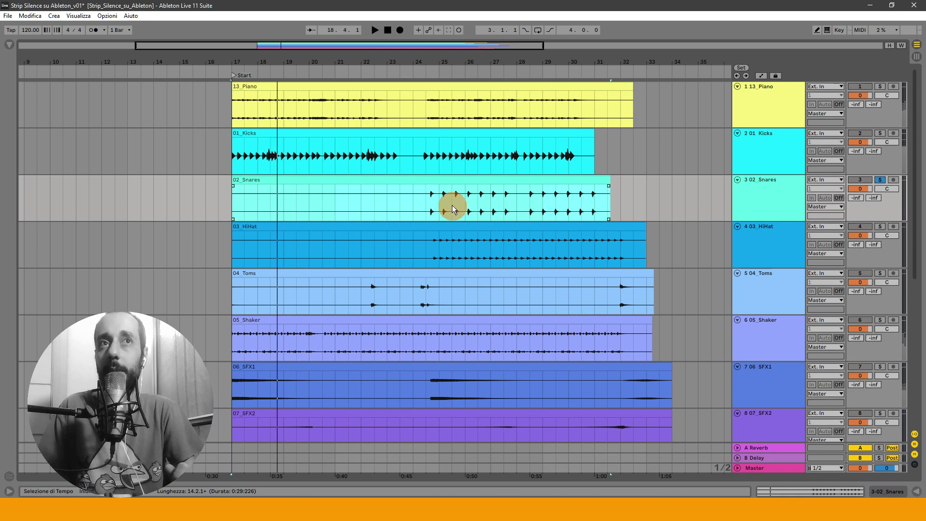
key(space)
Step: Fold all tracks and place the insert marker on several folded clips around bars 24 and 25
click(426, 201)
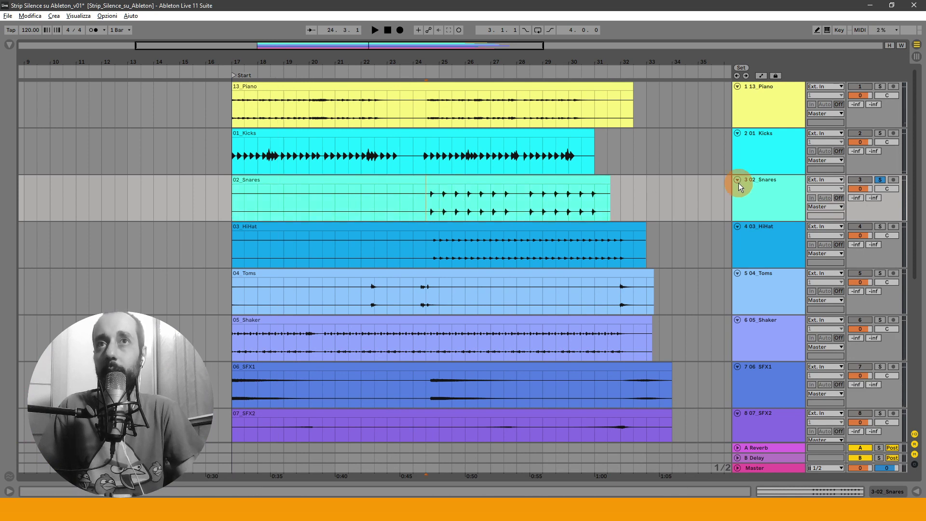
alt+click(738, 182)
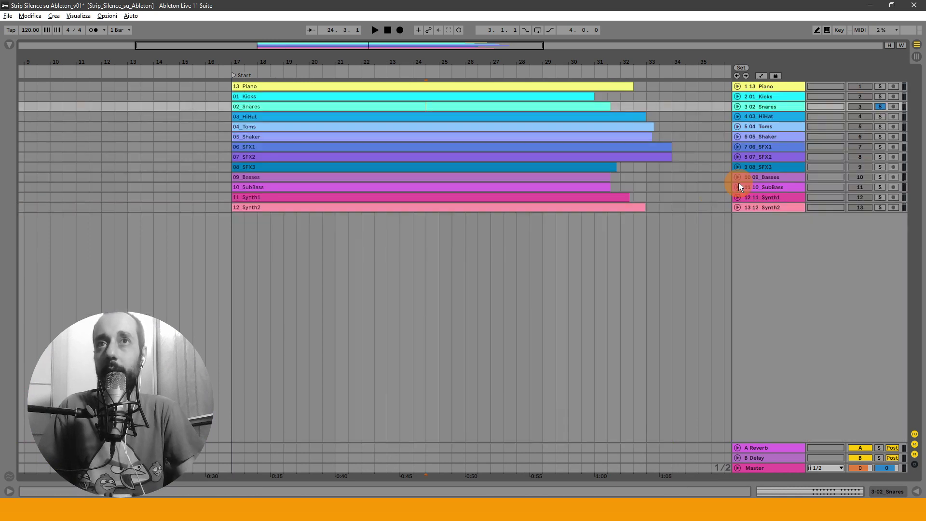
click(413, 156)
click(418, 127)
click(470, 119)
click(440, 109)
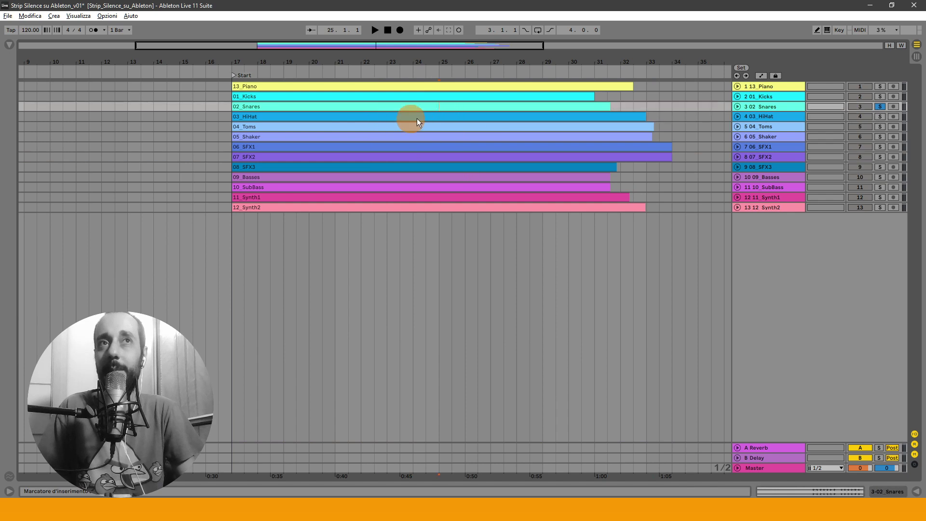
click(423, 146)
click(413, 137)
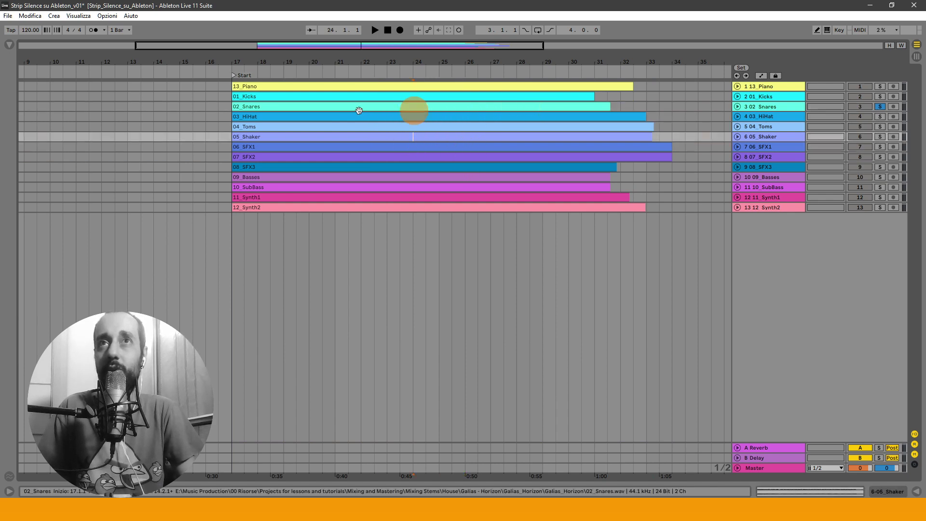
Step: Unfold all tracks and place the insert marker at bar 24.3 on the 03_HiHat clip
alt+click(737, 105)
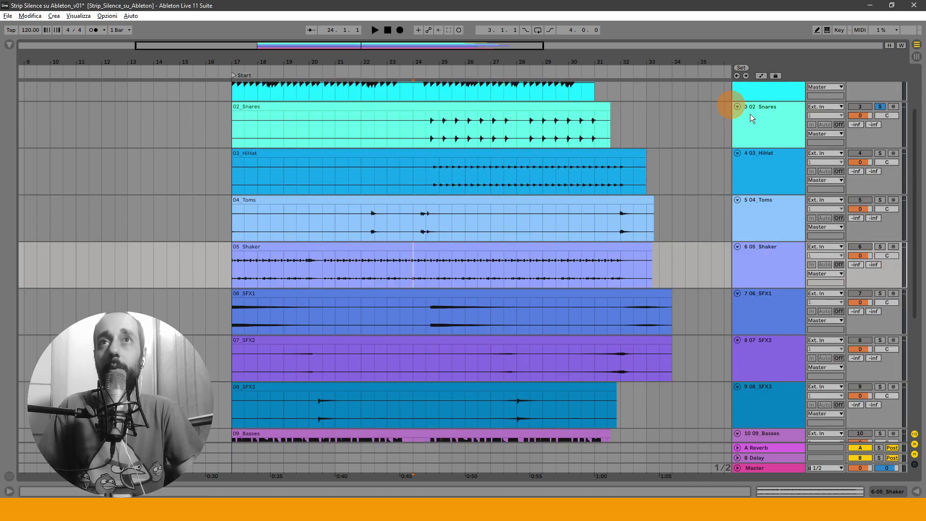
click(422, 180)
scroll(415, 213, up, 3)
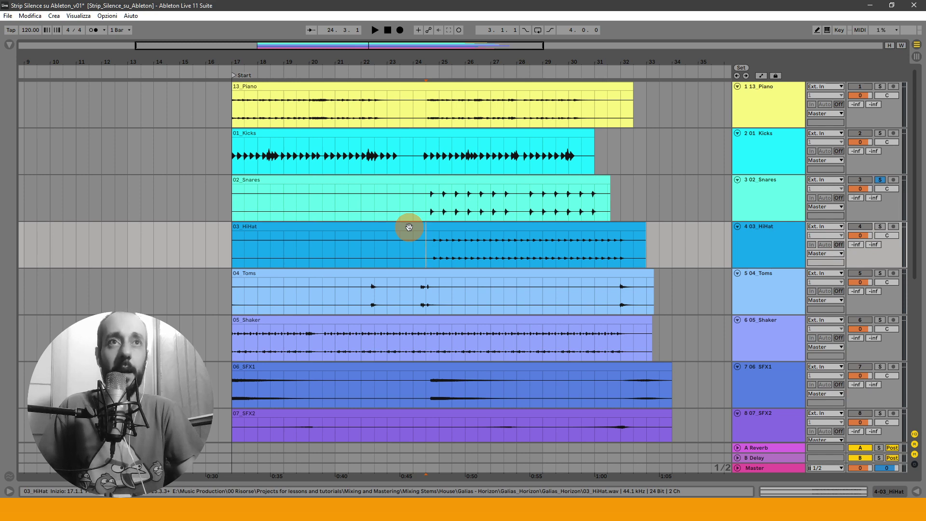
Step: Delete the range from bar 15.3 to 24.3 on the 02_Snares track, removing the silence before the first hit
drag(429, 201, 256, 201)
click(424, 205)
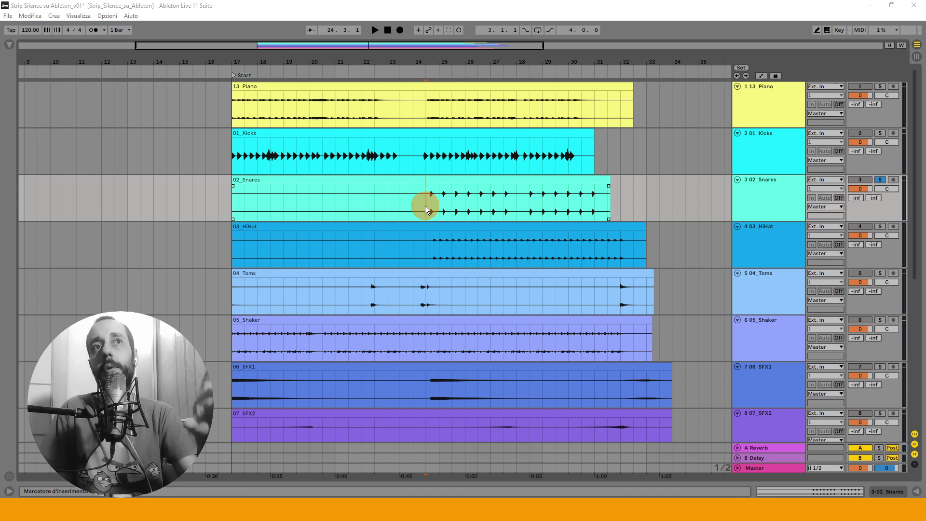
shift+click(192, 206)
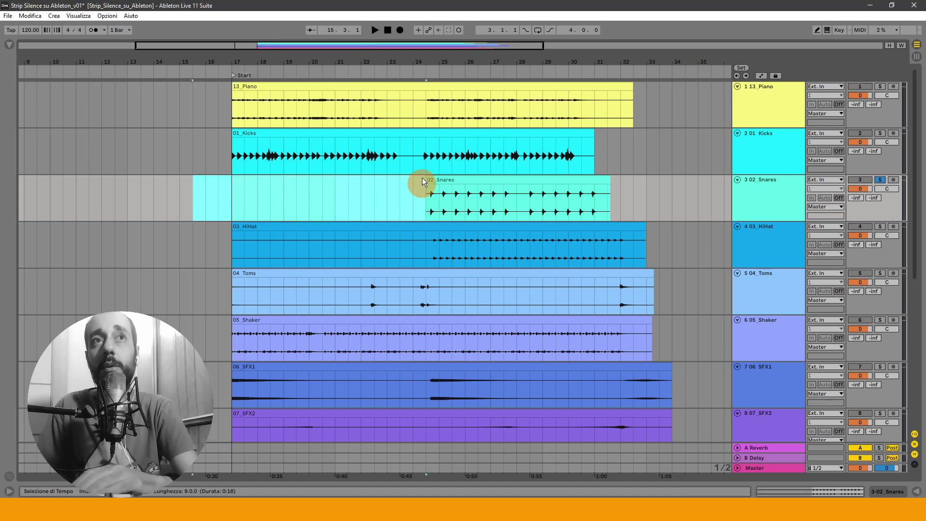
key(Delete)
drag(398, 164, 405, 164)
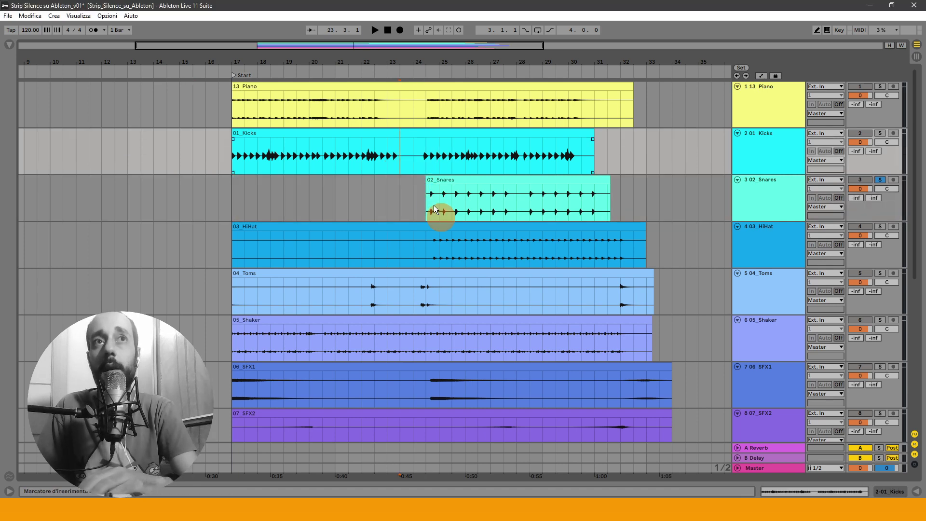
drag(440, 294, 614, 296)
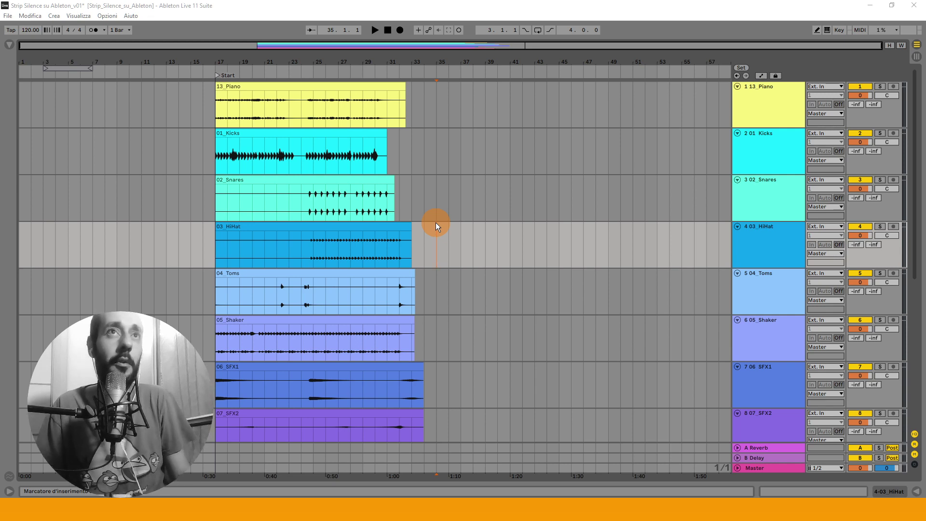
click(302, 82)
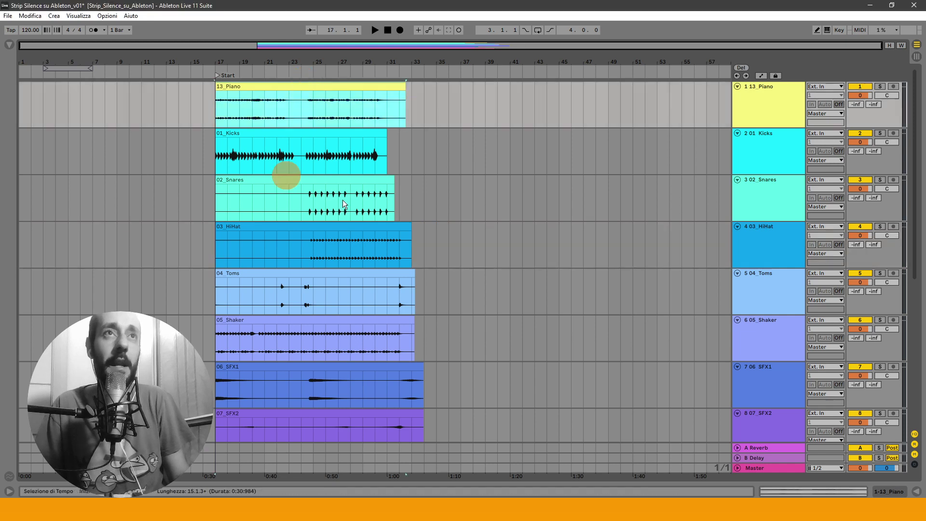
click(292, 264)
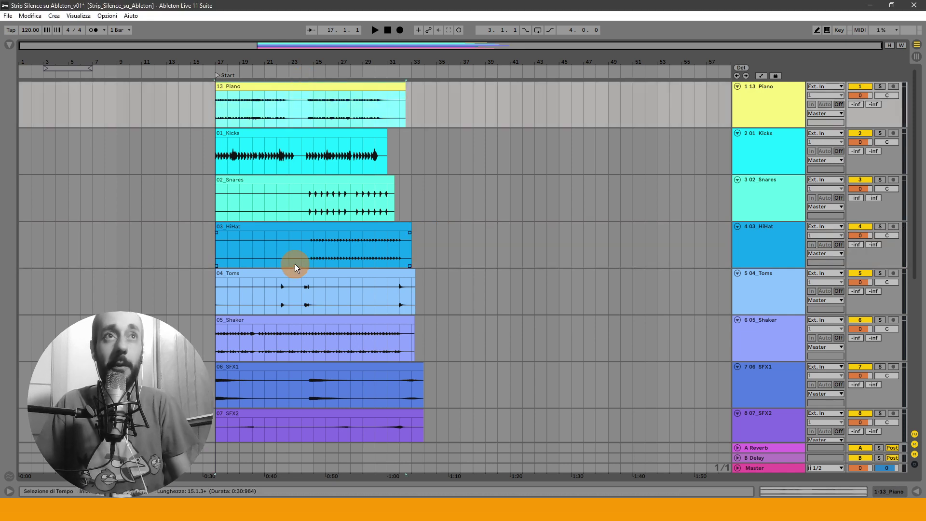
click(319, 204)
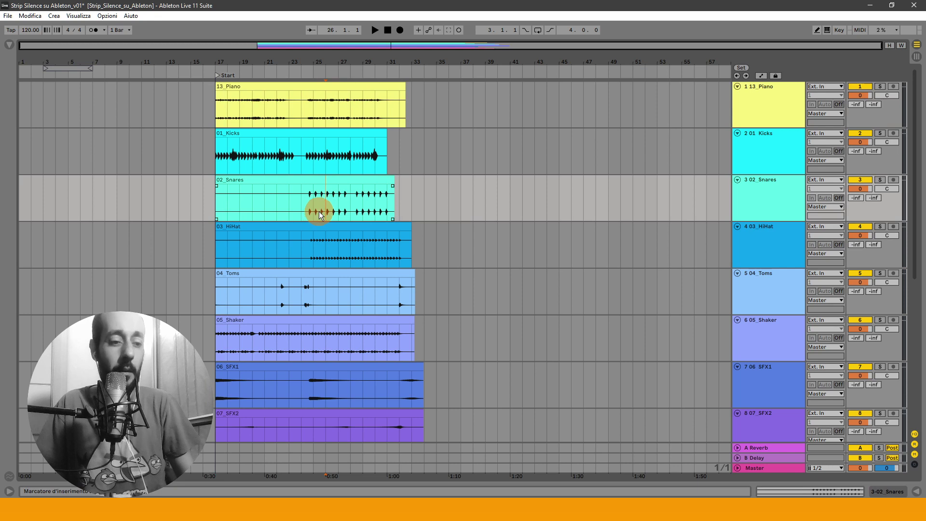
Step: Select all clips in the arrangement, show their clip properties and lay the property panels out side by side
key(ctrl+a)
scroll(320, 217, down, 5)
scroll(319, 220, up, 5)
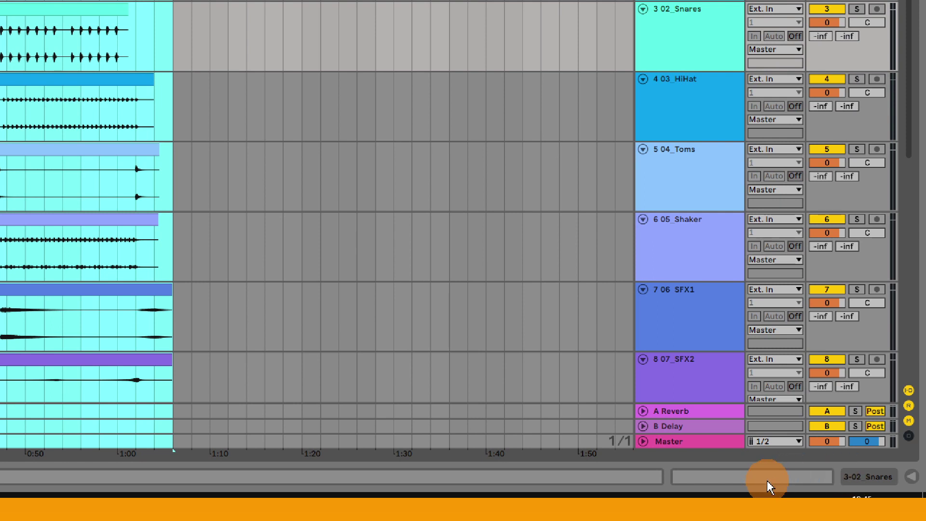
click(737, 473)
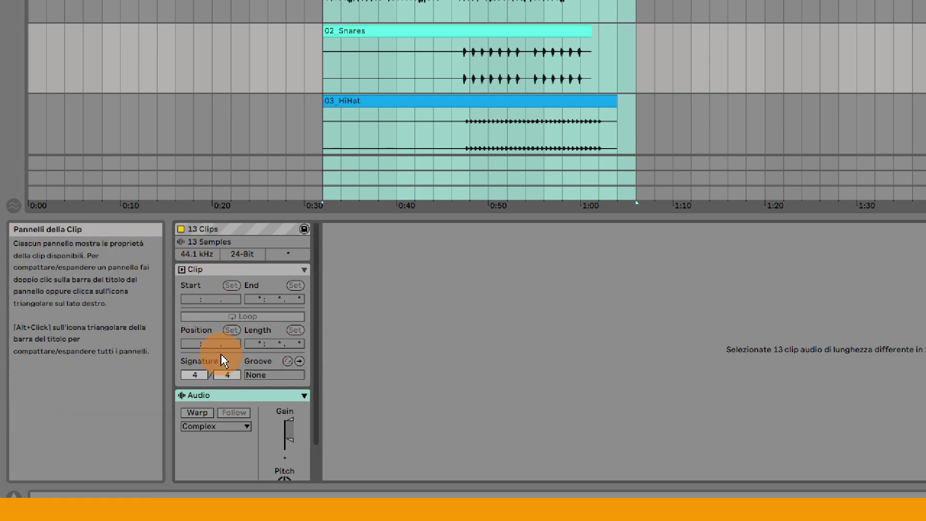
drag(316, 386, 320, 438)
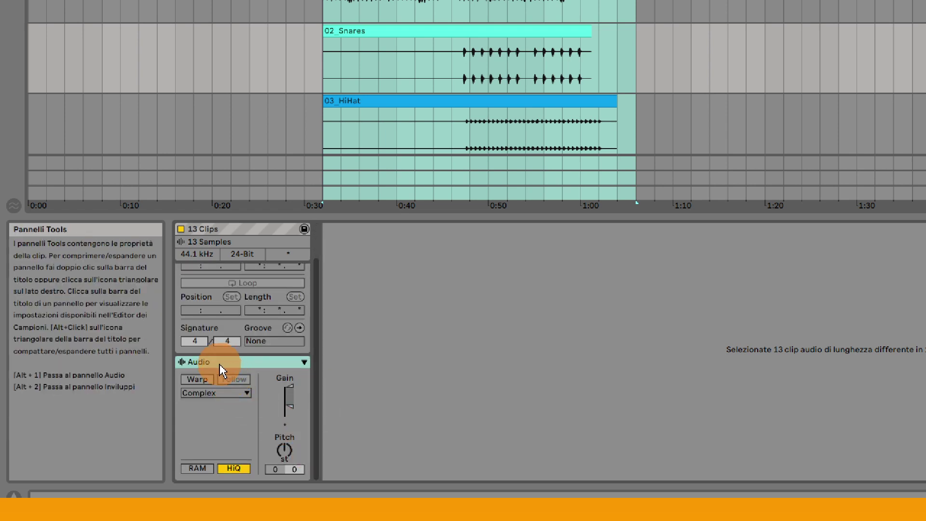
drag(321, 369, 428, 363)
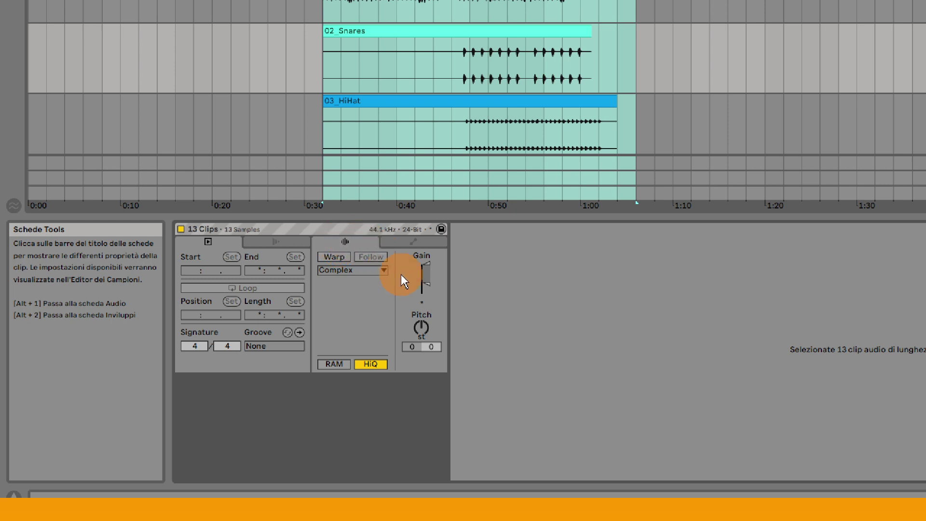
Step: Raise the gain of all selected clips to 24.0 dB and close the clip view
drag(425, 280, 425, 264)
click(426, 304)
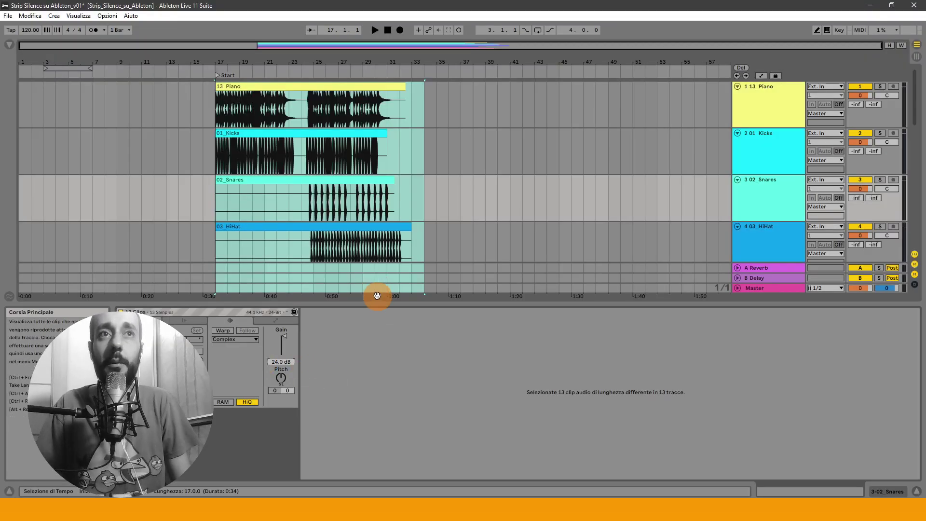
double_click(378, 302)
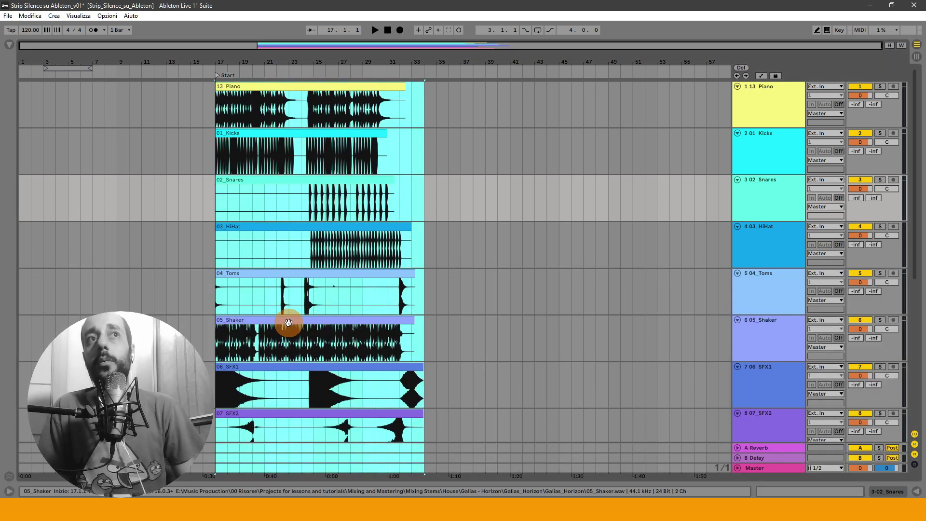
Step: Examine the amplified waveforms across the tracks, highlighting the quiet start of the second swell on the 07_SFX2 clip
click(276, 292)
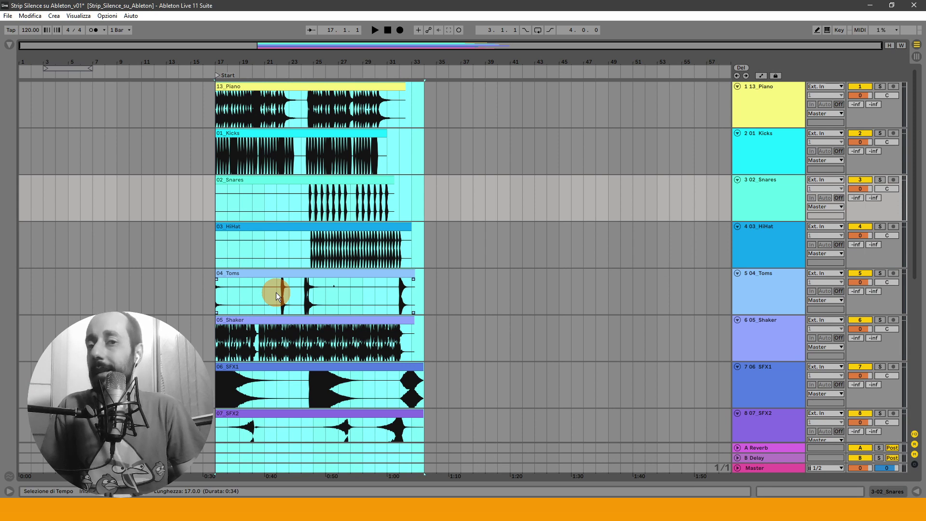
click(314, 227)
click(312, 209)
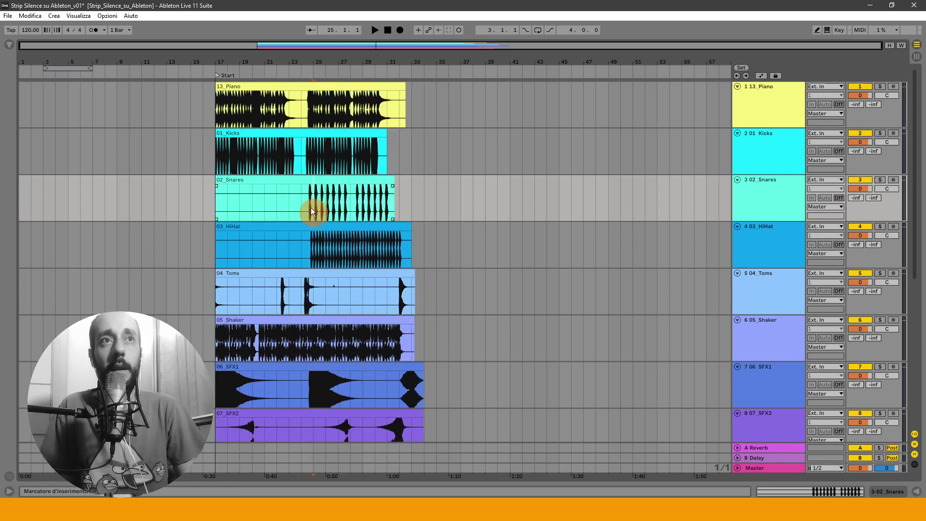
click(337, 112)
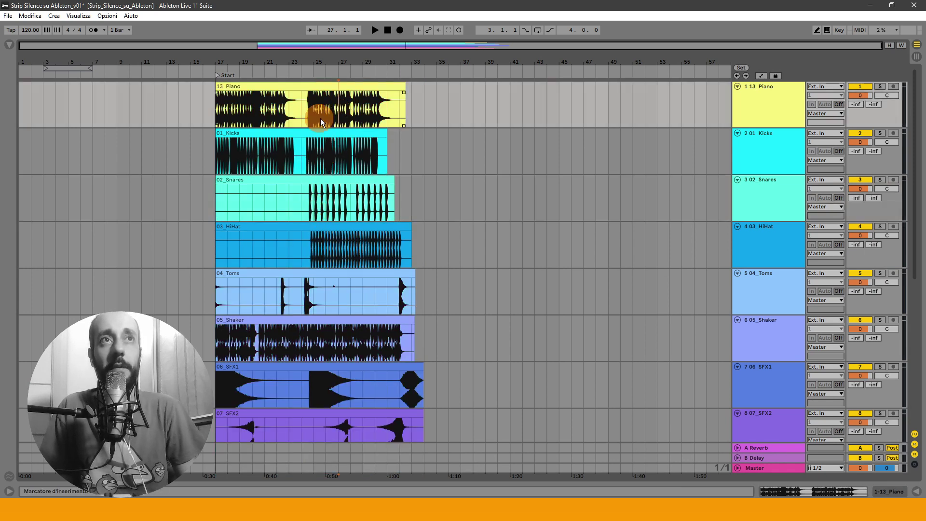
drag(296, 65, 403, 100)
scroll(466, 244, down, 2)
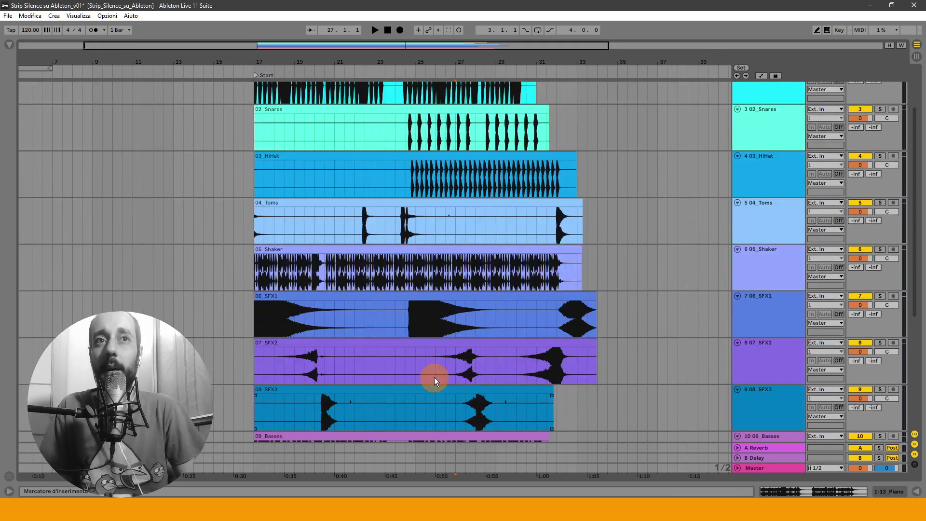
click(435, 378)
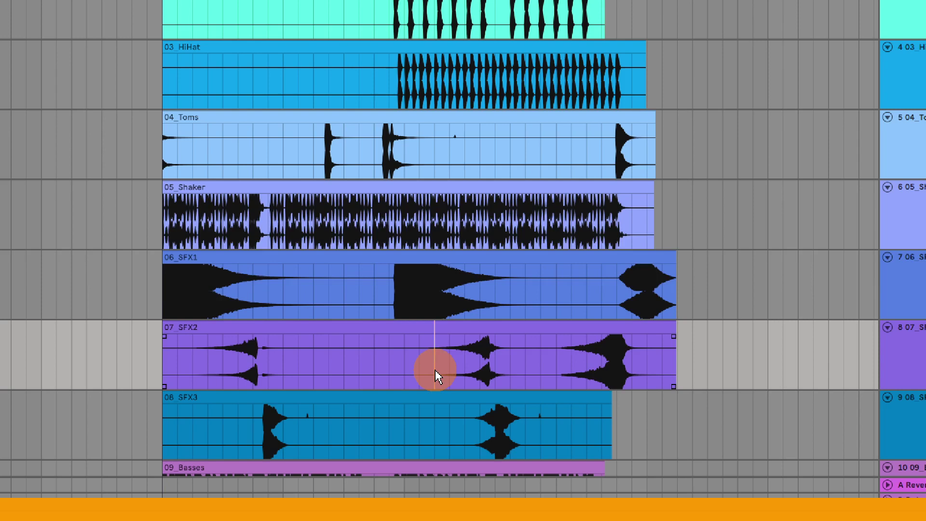
drag(432, 358, 450, 357)
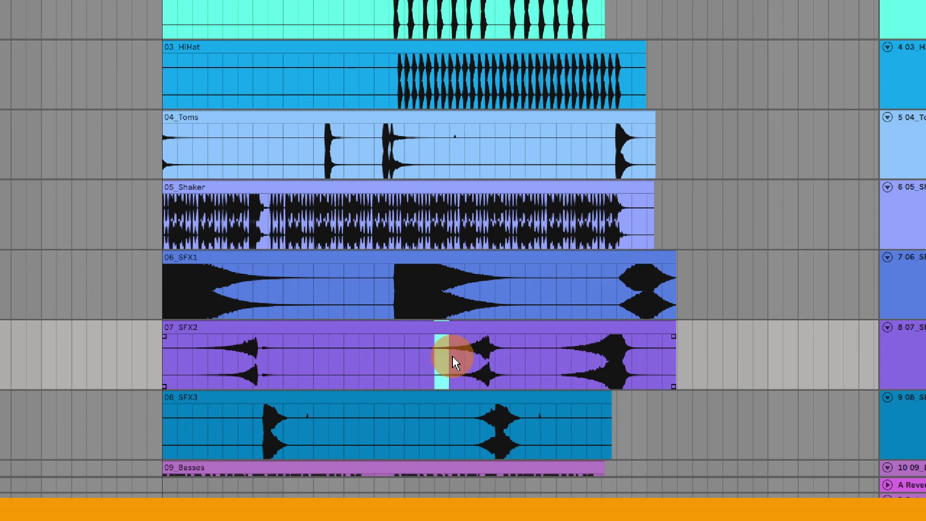
click(444, 362)
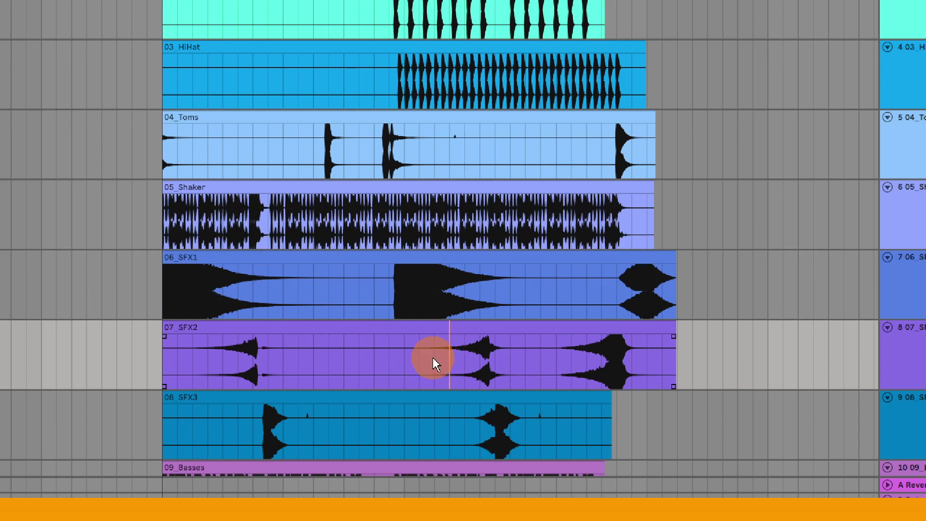
drag(433, 359, 449, 357)
click(438, 369)
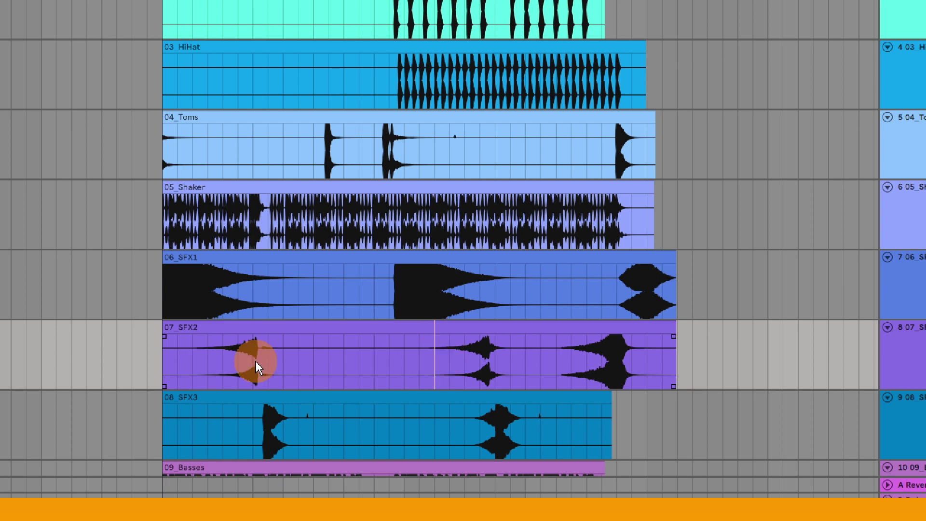
mouse_move(263, 356)
mouse_down()
mouse_move(286, 358)
mouse_move(258, 356)
mouse_up()
Step: Set the 07_SFX2 clip's gain to 0.00 dB and select the range from bar 19.3 to 21 around its first swell
double_click(291, 325)
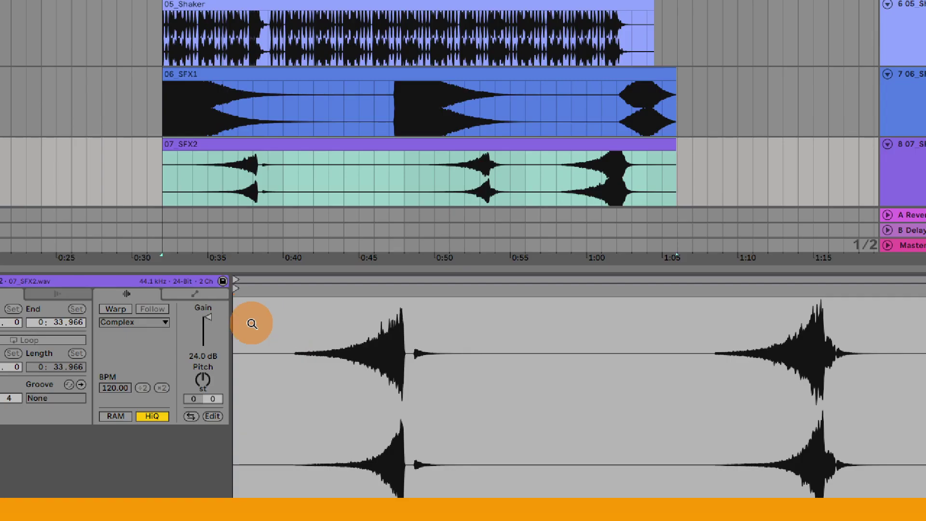
click(203, 355)
key(Delete)
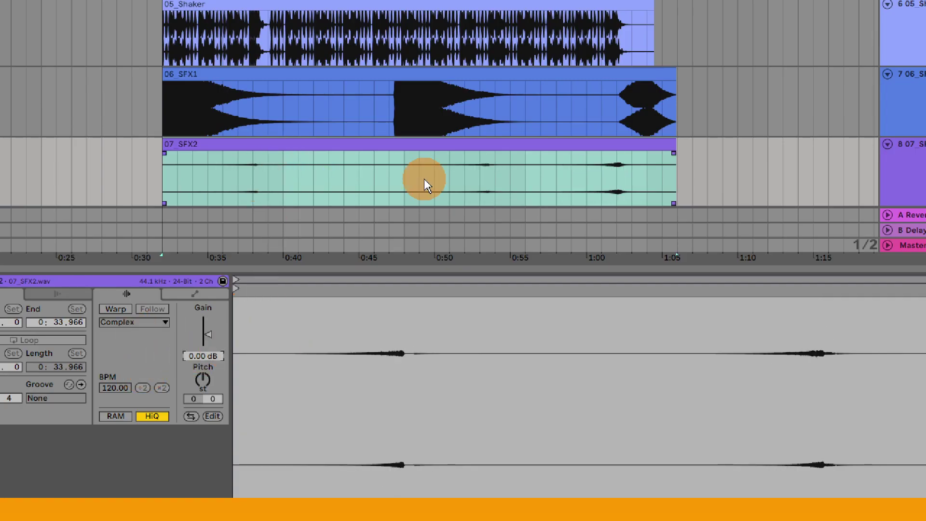
mouse_move(267, 170)
mouse_down()
mouse_move(360, 170)
mouse_move(284, 173)
mouse_up()
click(249, 169)
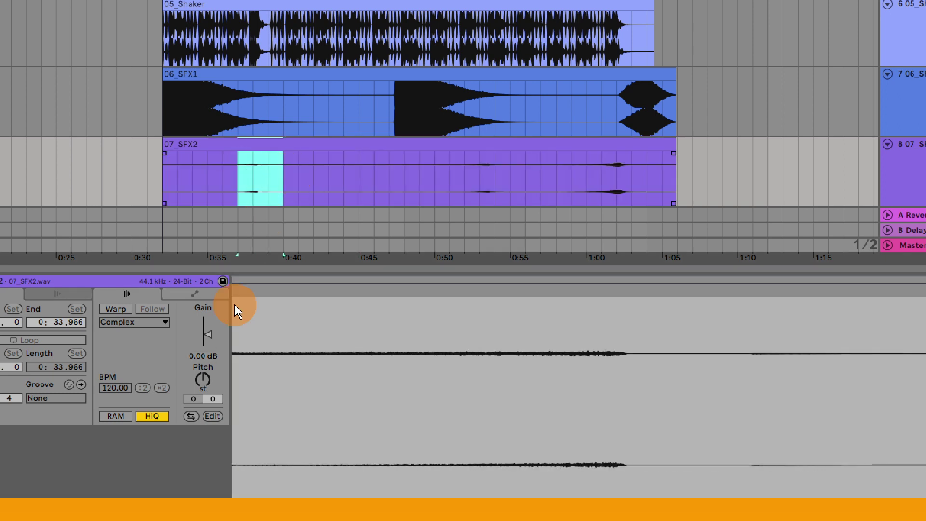
Step: Set the 07_SFX2 clip's gain back to 24.0 dB and close the clip view
drag(211, 362, 206, 354)
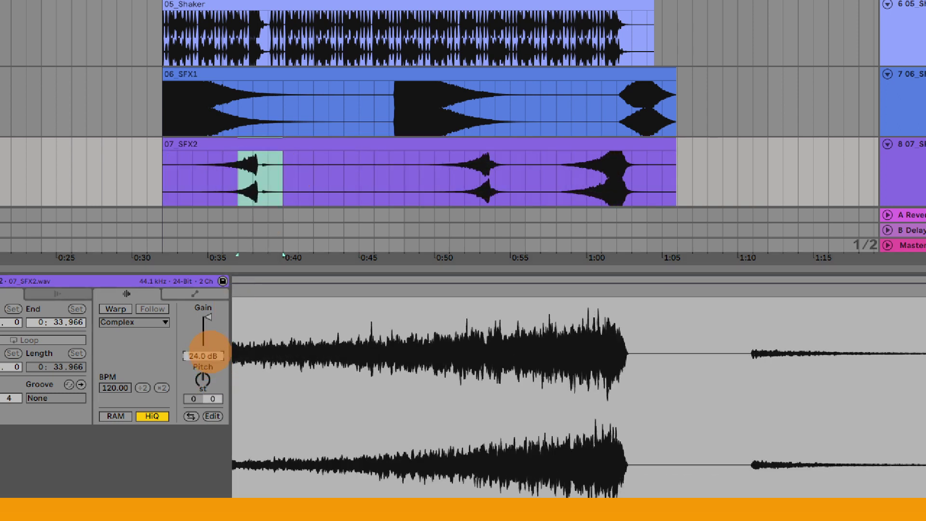
click(311, 277)
key(ctrl+alt+l)
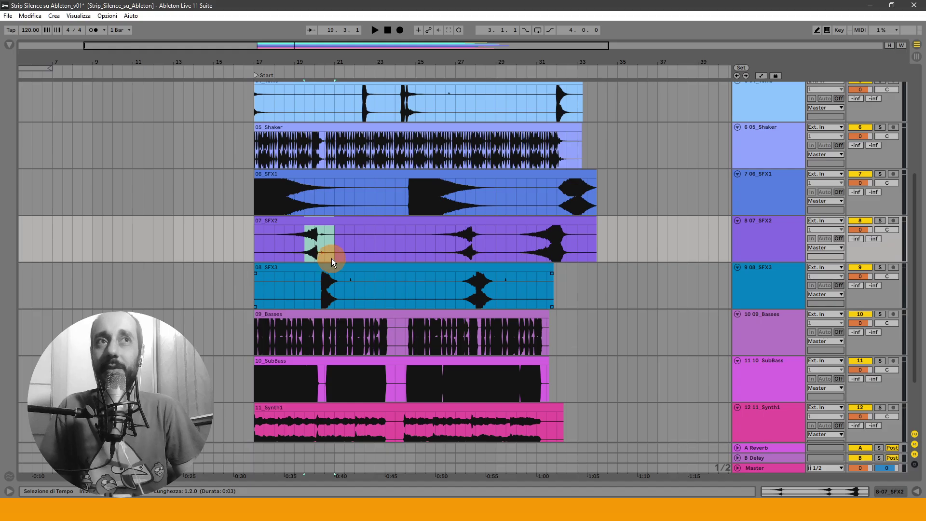
Step: Turn the Master track's volume all the way down to -inf
click(334, 250)
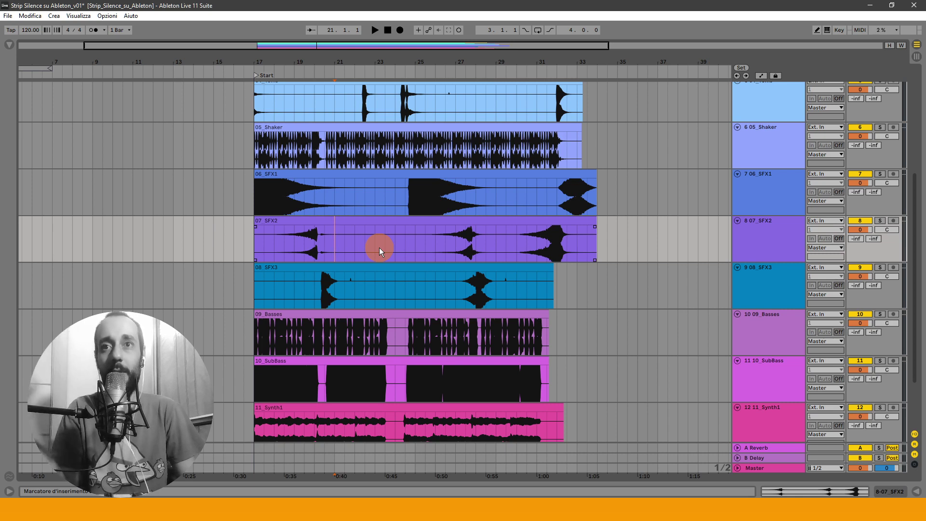
drag(860, 468, 861, 497)
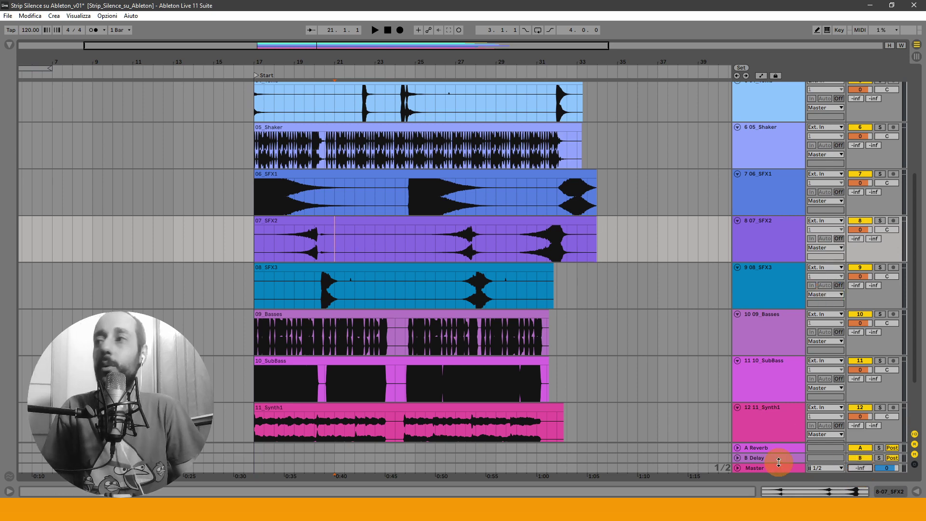
click(414, 204)
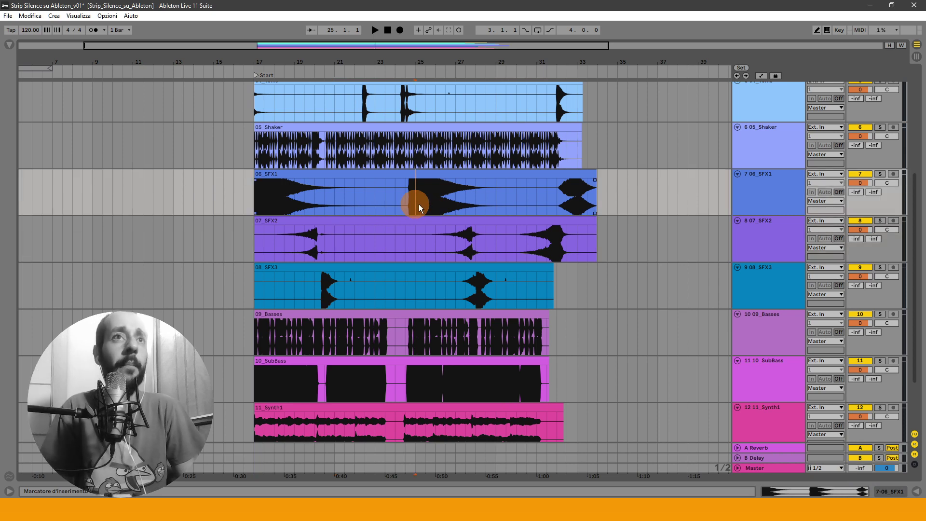
Step: Delete the silent range from bar 21 to 26 on the 07_SFX2 track
click(335, 236)
drag(377, 244, 443, 245)
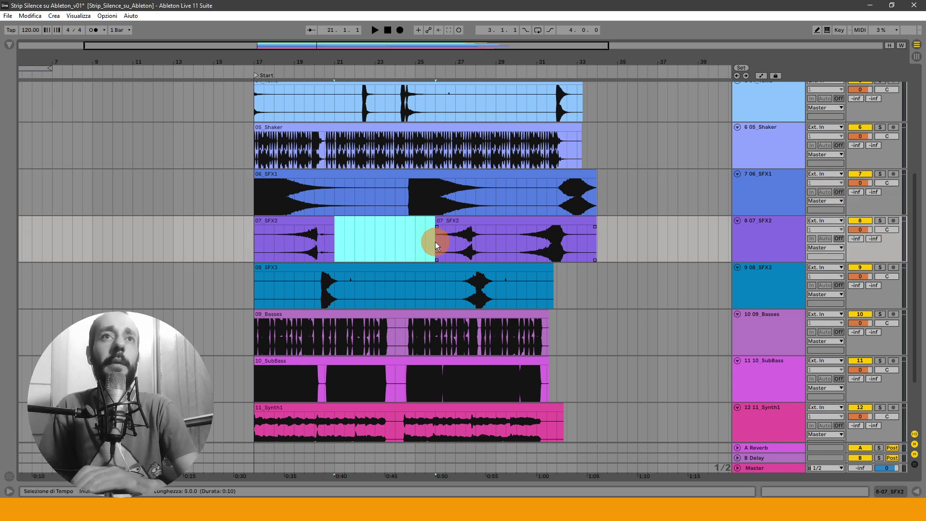
key(Delete)
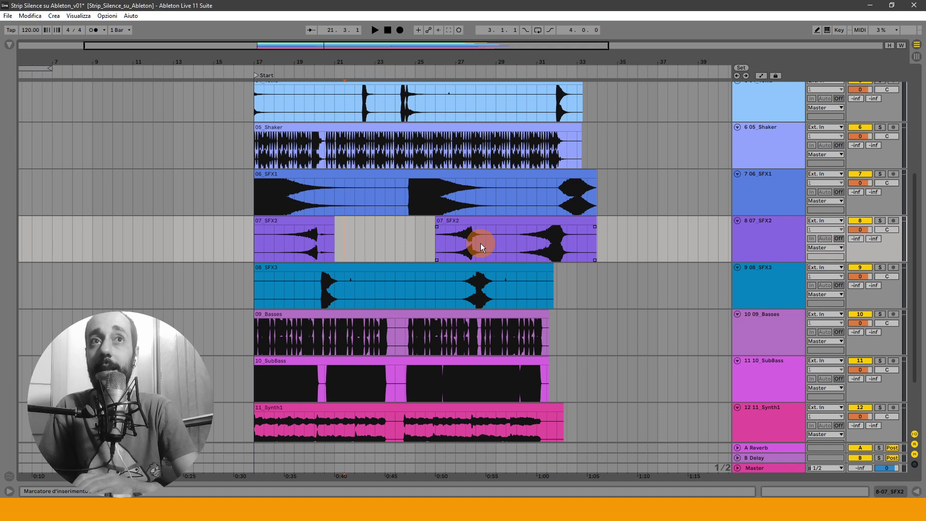
Step: Delete the silent range from bar 28.3 to 30 on the 07_SFX2 track
drag(477, 243, 516, 241)
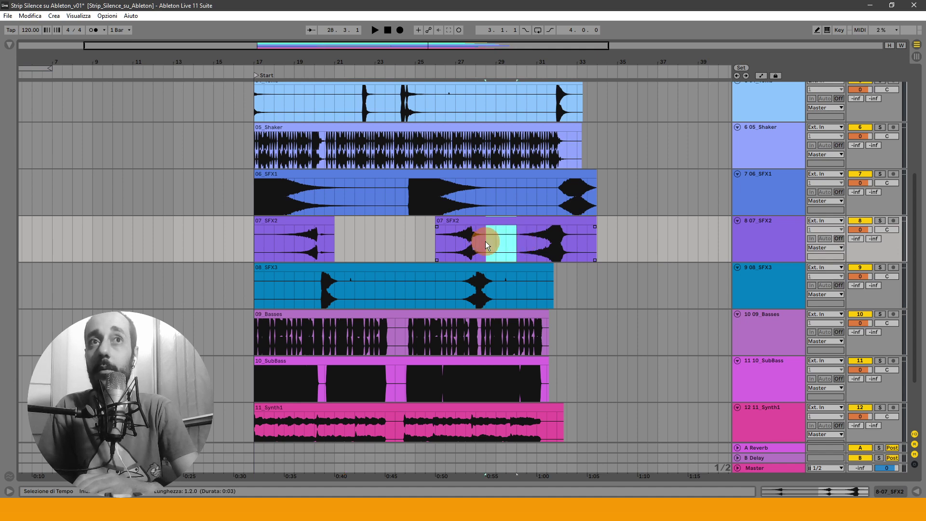
right_click(486, 241)
click(477, 322)
drag(486, 246, 515, 243)
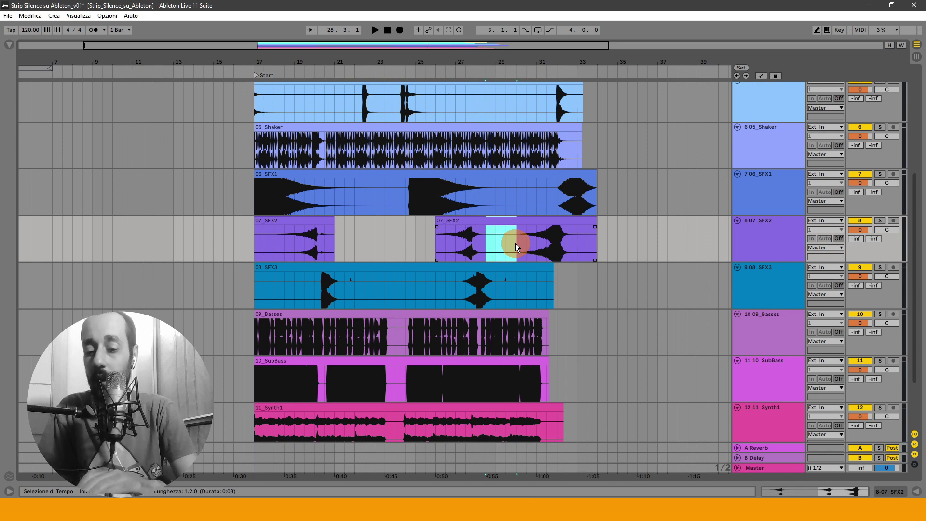
key(ctrl+e)
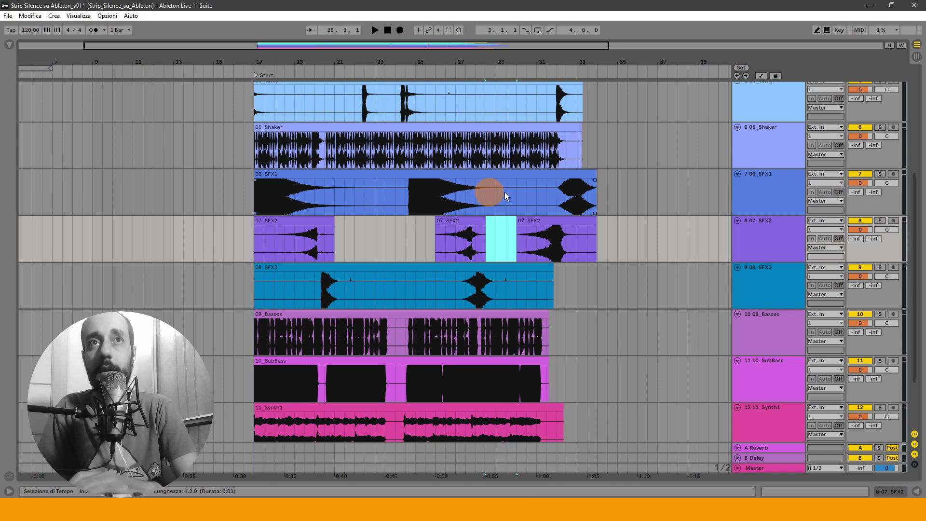
Step: Delete the silent ranges from bar 28.3 to 32 and from bar 21 to 24.3 on the 06_SFX1 track
drag(487, 192, 558, 192)
key(ctrl+e)
drag(405, 201, 323, 204)
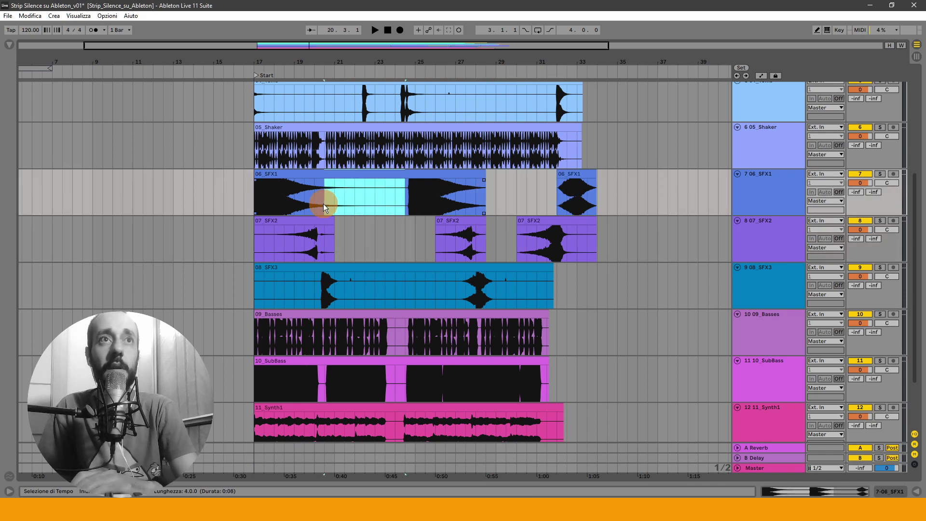
key(Delete)
Step: Delete the silent ranges from bar 17 to 20 and from bar 21.3 to 27 on the 08_SFX3 track
drag(315, 290, 254, 290)
key(Delete)
drag(351, 71, 346, 256)
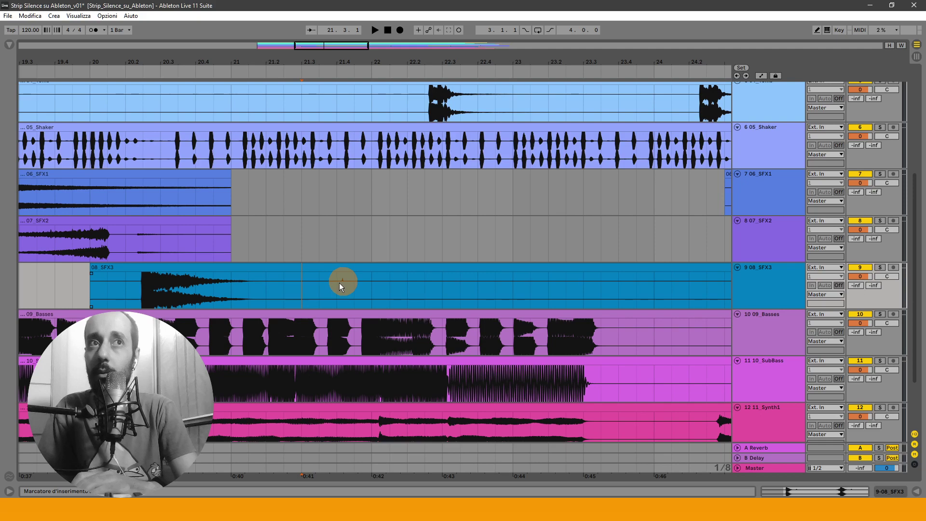
drag(360, 66, 340, 65)
drag(328, 291, 356, 291)
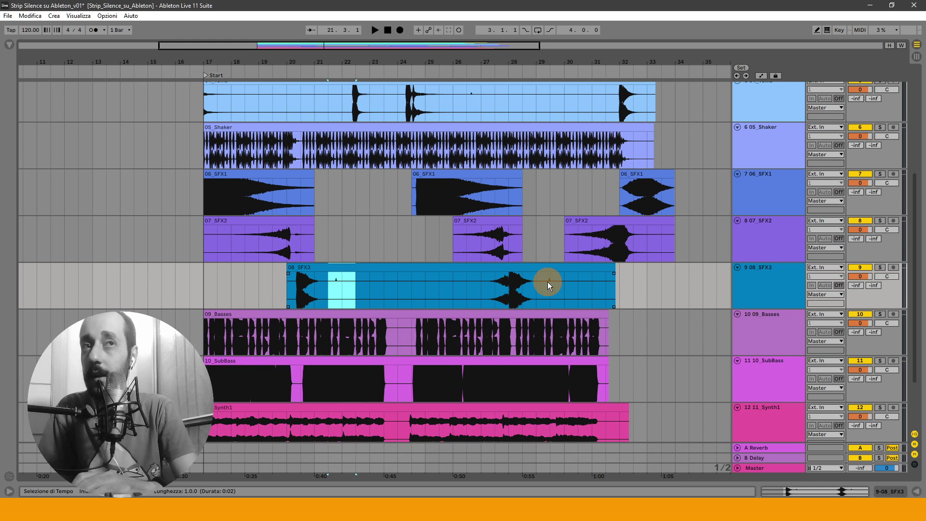
drag(331, 289, 478, 294)
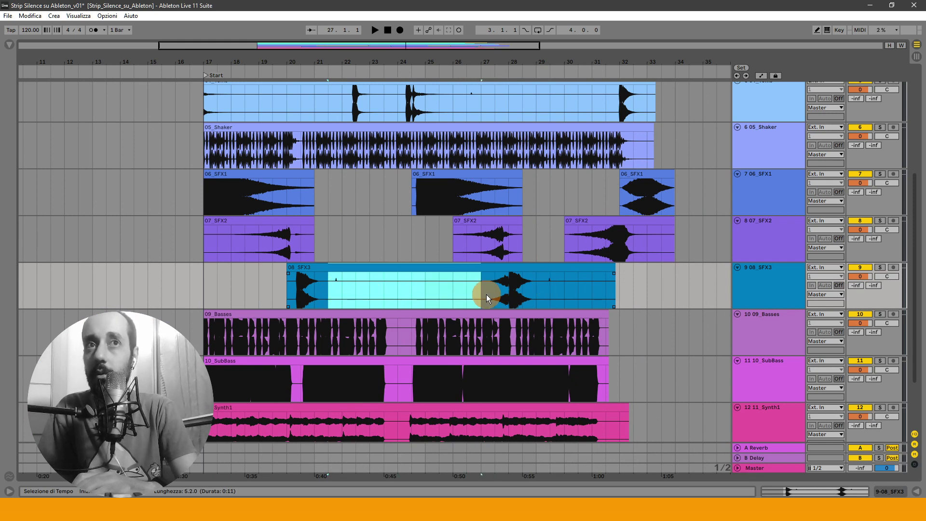
key(Delete)
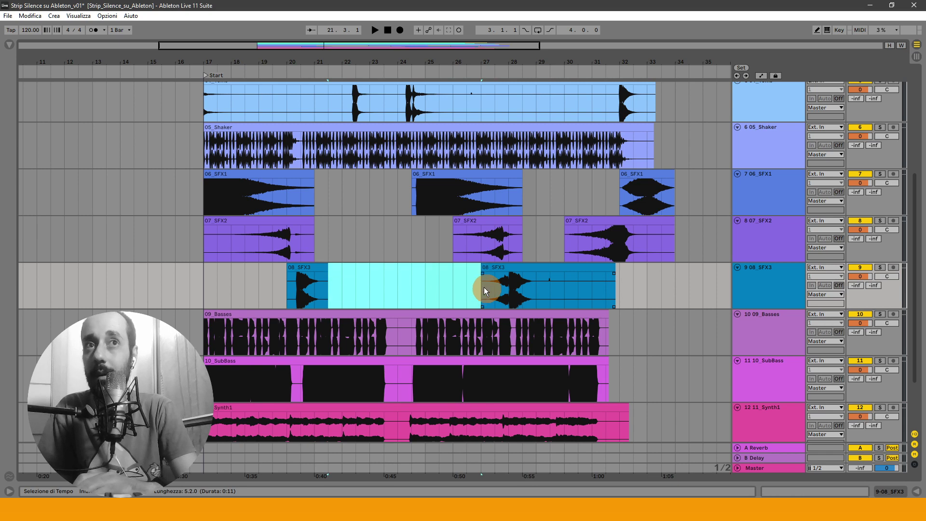
Step: Delete the silent tail from bar 29 to 33 on the 08_SFX3 track
drag(534, 285, 645, 285)
key(Delete)
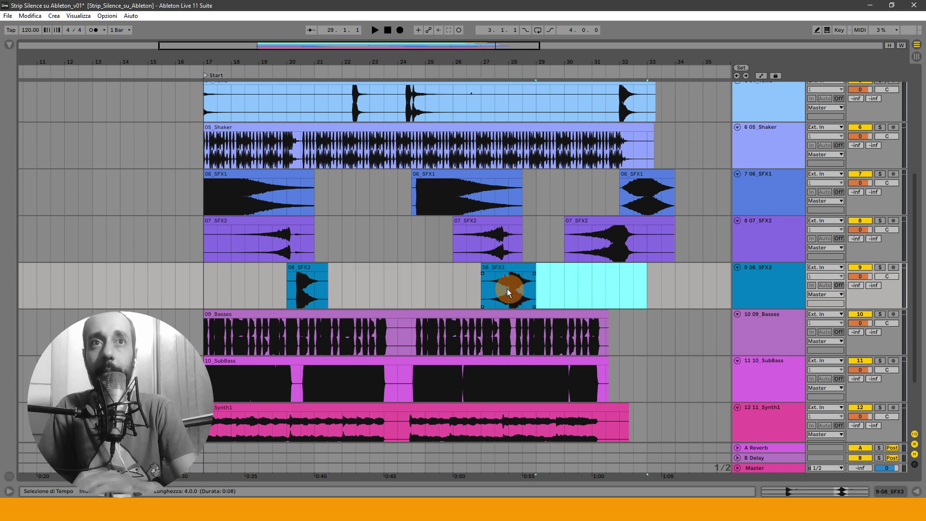
Step: Try to delete the silent gap around bar 24 on the 09_Basses track using the adaptive grid
drag(412, 339, 402, 336)
key(Delete)
click(401, 336)
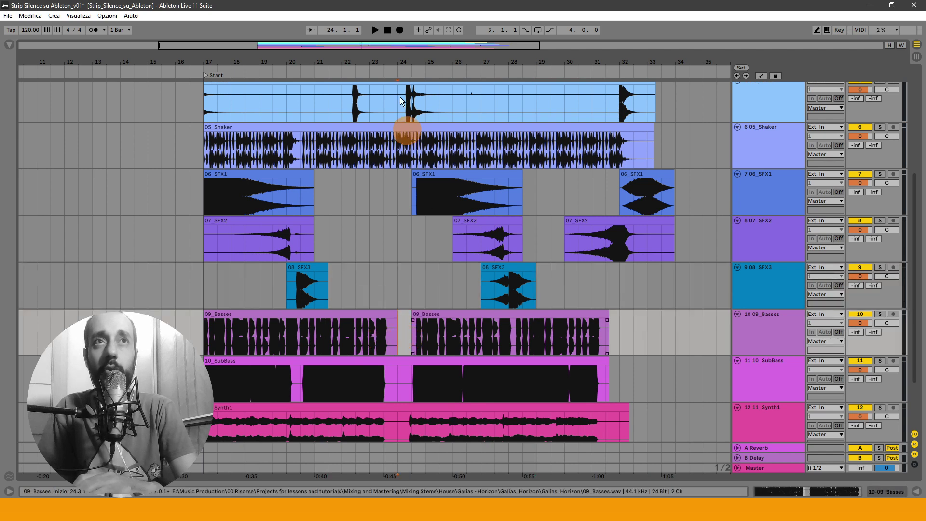
scroll(403, 129, up, 3)
drag(392, 338, 424, 335)
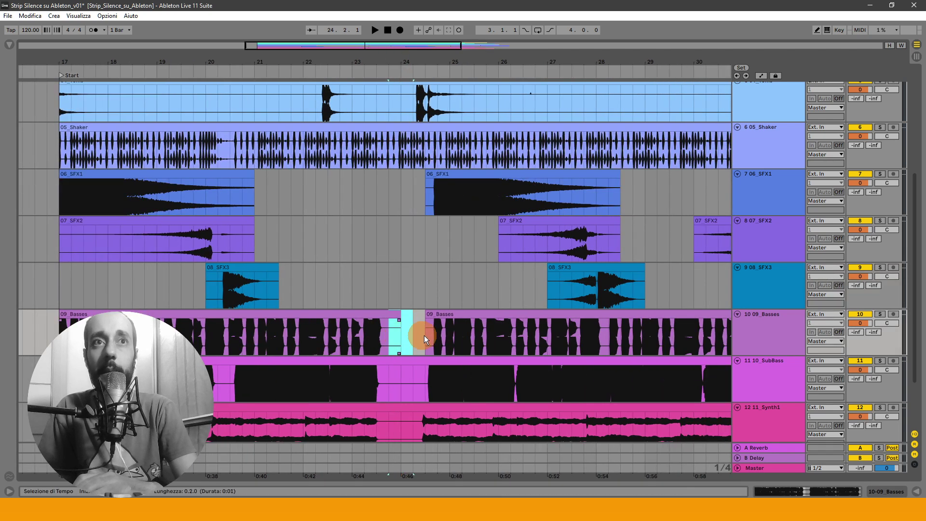
click(413, 332)
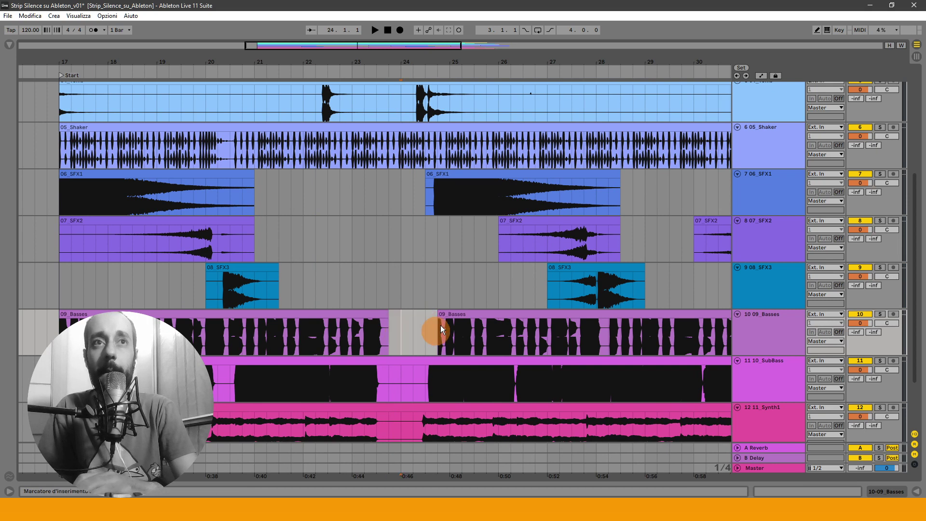
Step: Set a fixed 1/16 grid and delete the silent gap from about bar 23.3.3 to 24.3 on the 09_Basses track
right_click(407, 326)
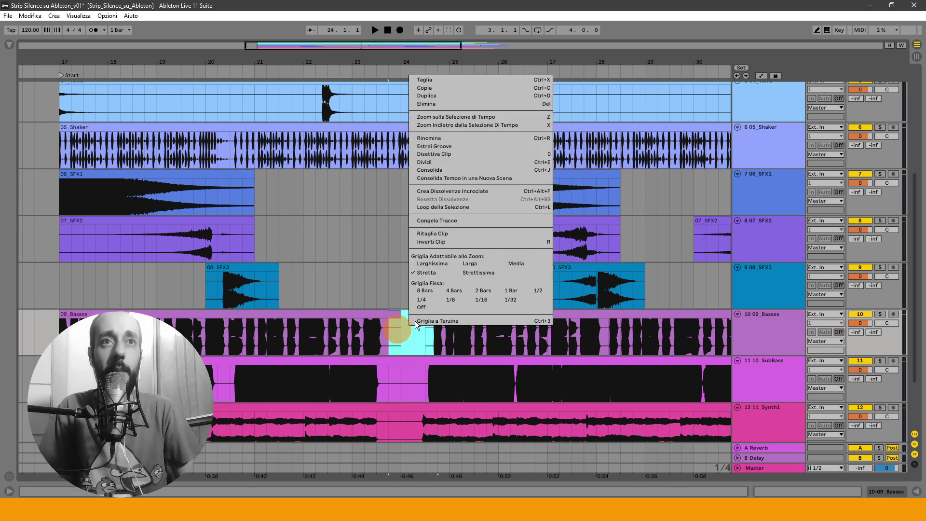
click(485, 299)
drag(430, 346, 383, 332)
key(Delete)
Step: Delete the silent ranges from about bar 23.3.3 to 24.3 and from bar 20.2 to 20.3 on the 10_SubBass track
drag(425, 376, 383, 377)
key(Delete)
drag(231, 376, 217, 376)
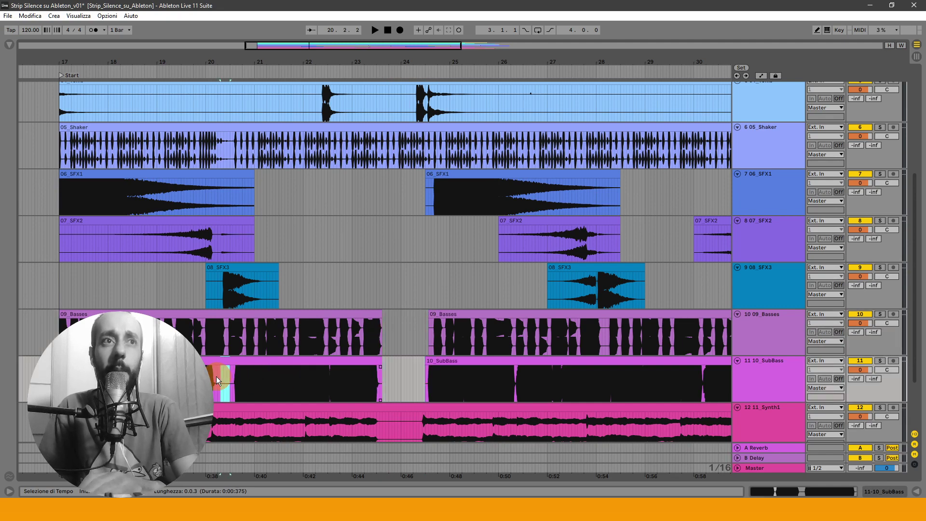
key(Delete)
Step: Delete the silent gap from bar 23.3.3 to 24.2.3 and the silent tail after about bar 31.2 on the 11_Synth1 track
scroll(389, 343, down, 2)
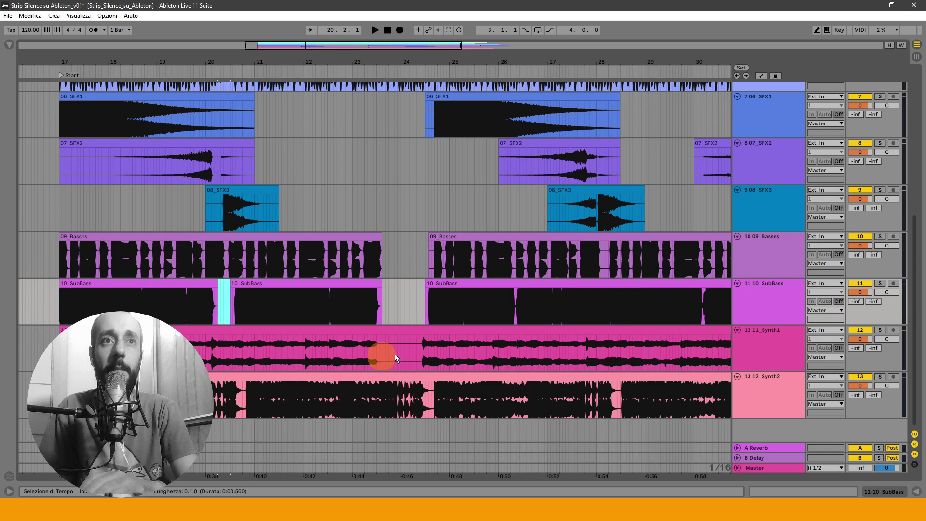
drag(384, 354, 416, 353)
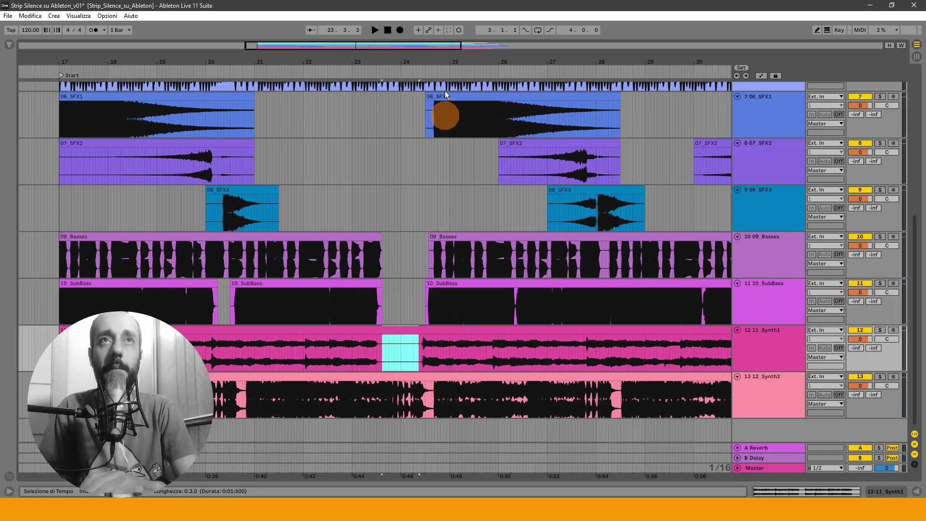
key(Delete)
drag(504, 65, 509, 63)
drag(517, 353, 580, 353)
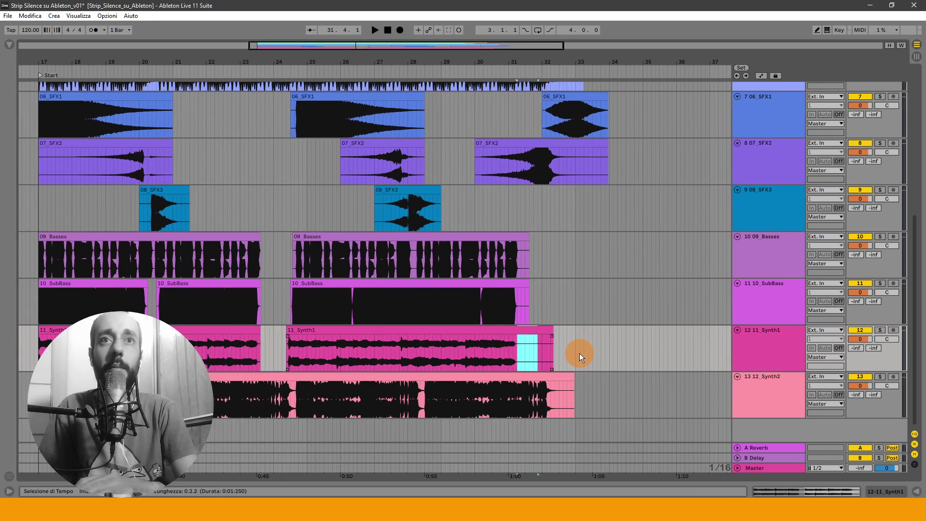
Step: Delete the silent tails after about bar 32.2 on the 12_Synth2 and 05_Shaker tracks
drag(557, 392, 602, 390)
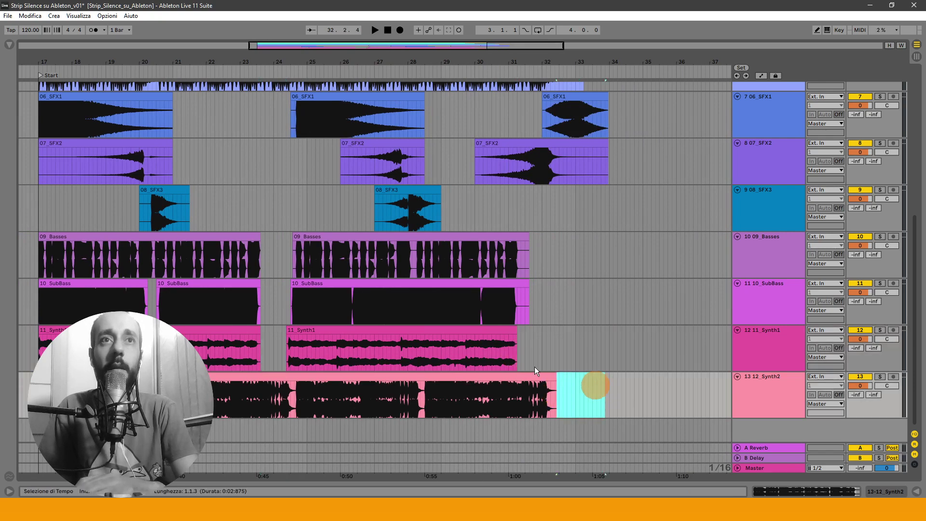
scroll(418, 316, up, 5)
scroll(580, 257, up, 1)
drag(568, 315, 594, 306)
Step: Delete the silent ranges between the hits on the 04_Toms track, keeping short clips at bars 17, 22.2.3, 24 and 31.4.3
scroll(565, 304, up, 3)
drag(541, 271, 240, 268)
key(Delete)
key(Delete)
drag(300, 67, 440, 68)
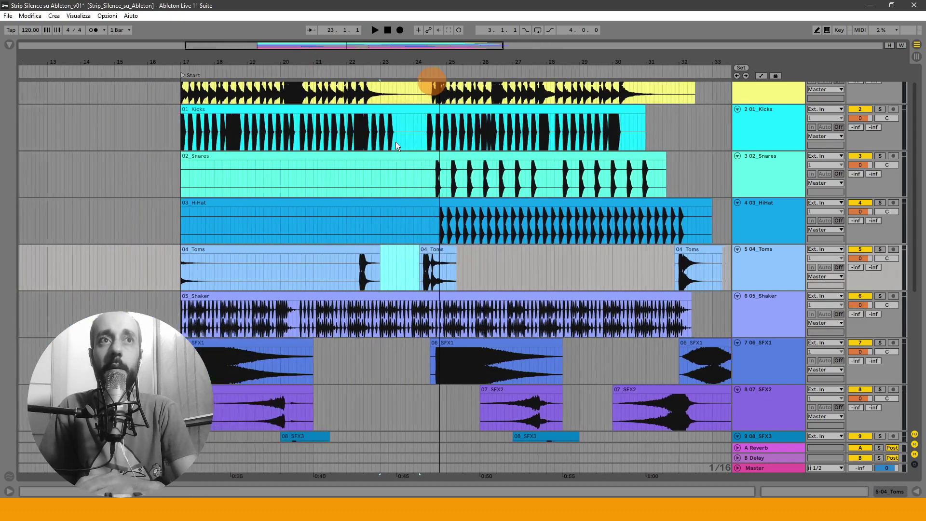
drag(359, 263, 202, 266)
key(Delete)
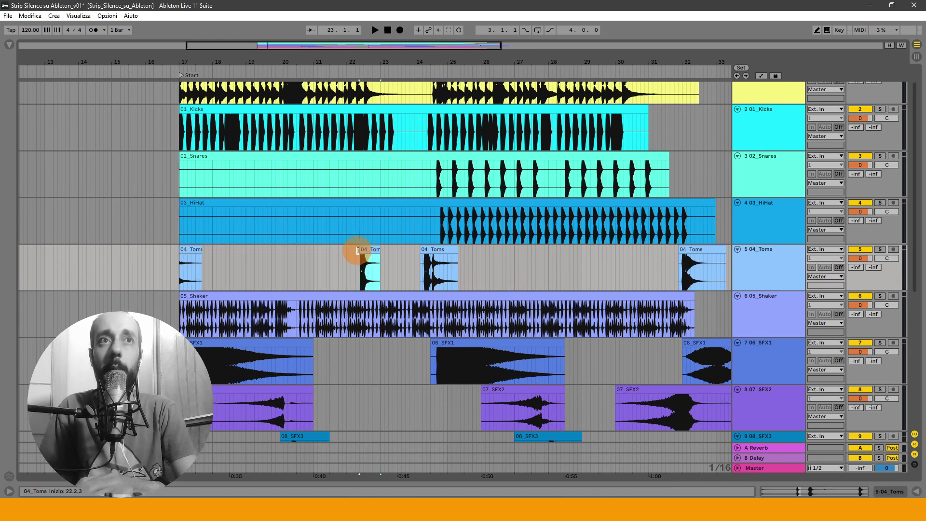
Step: Delete the silence before bar 24.4 and after bar 32.2.2 on the 03_HiHat track
click(440, 216)
drag(440, 216, 147, 219)
drag(693, 219, 739, 213)
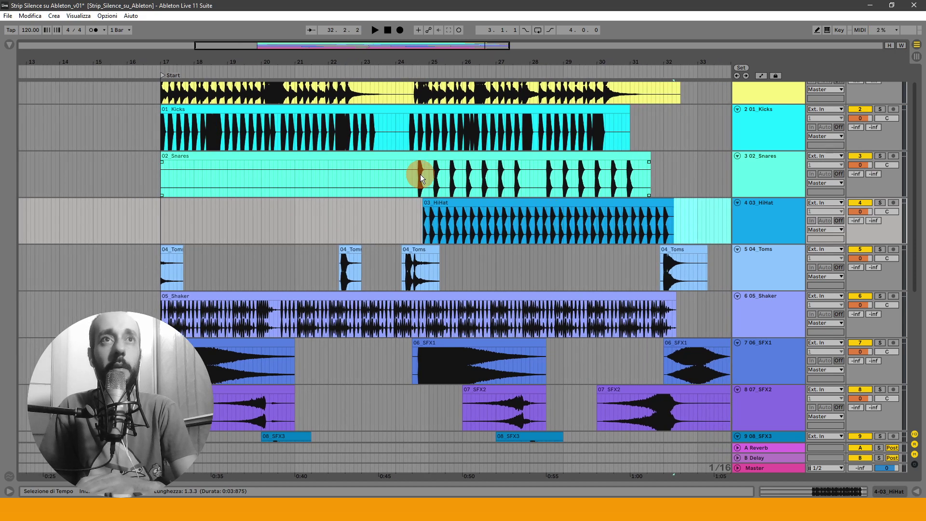
Step: Delete the silence before bar 24.3.2 and after bar 31.1.4 on the 02_Snares track
drag(414, 171, 25, 181)
key(Delete)
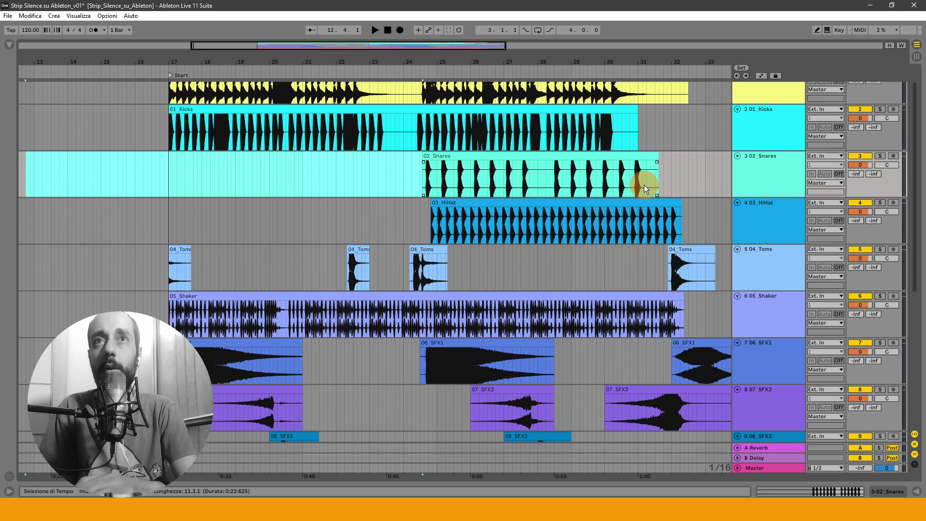
drag(644, 184, 676, 181)
key(Delete)
Step: Delete the silent tail after about bar 30.2 on the 01_Kicks track
scroll(647, 207, up, 1)
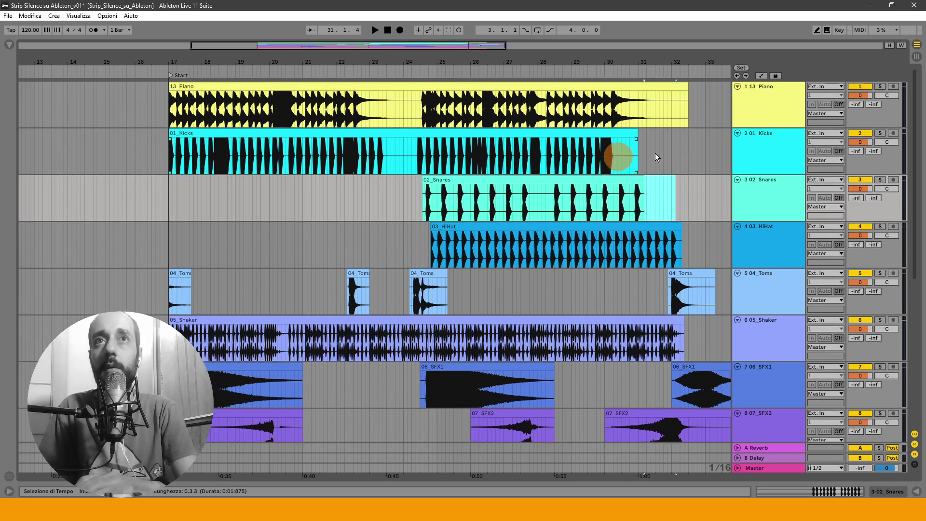
drag(619, 156, 662, 154)
key(Delete)
Step: Delete the silent tail after about bar 31.2 and the gap from bar 23.3.1 to 24.3.1 on the 13_Piano track
drag(653, 115, 719, 111)
key(Delete)
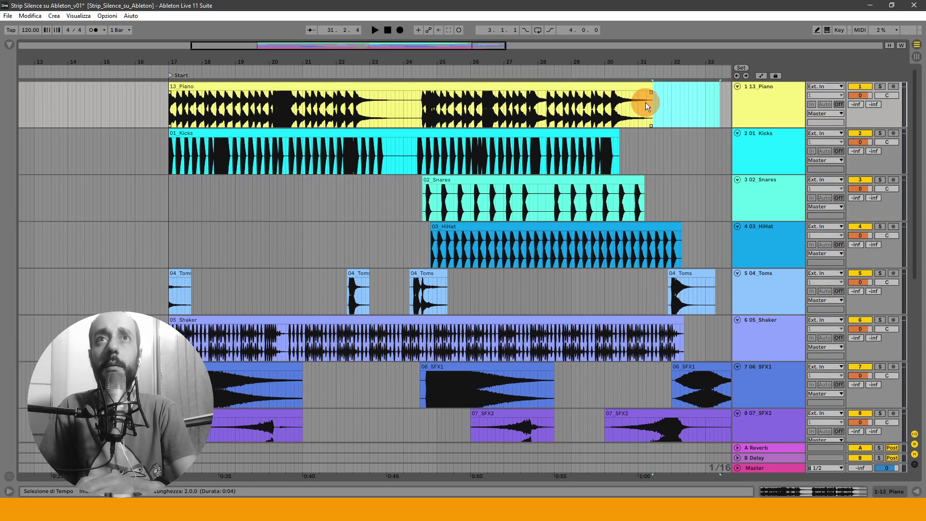
drag(645, 102, 659, 102)
drag(420, 96, 385, 104)
key(Delete)
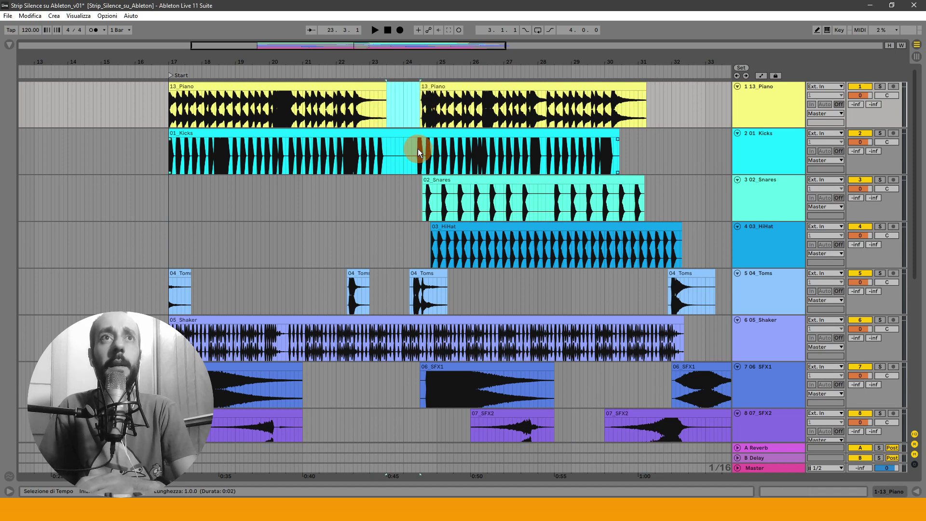
Step: Delete the silent gap from bar 23.2.4 to 24.2.3 on the 01_Kicks track
drag(415, 144, 389, 145)
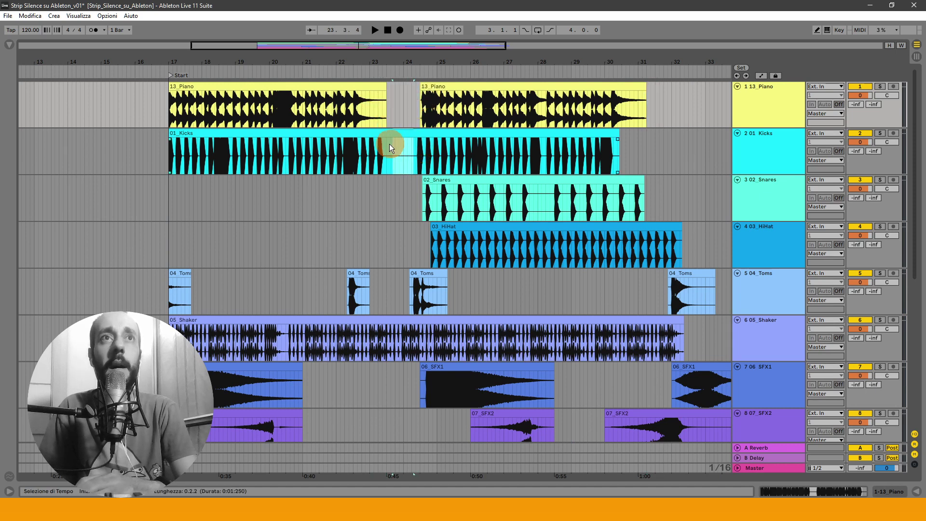
click(377, 163)
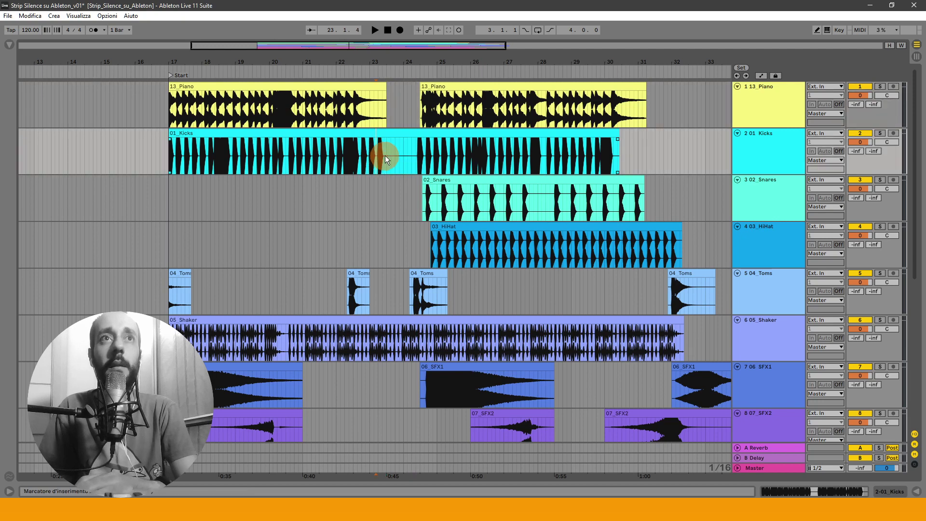
drag(385, 155, 426, 153)
key(Delete)
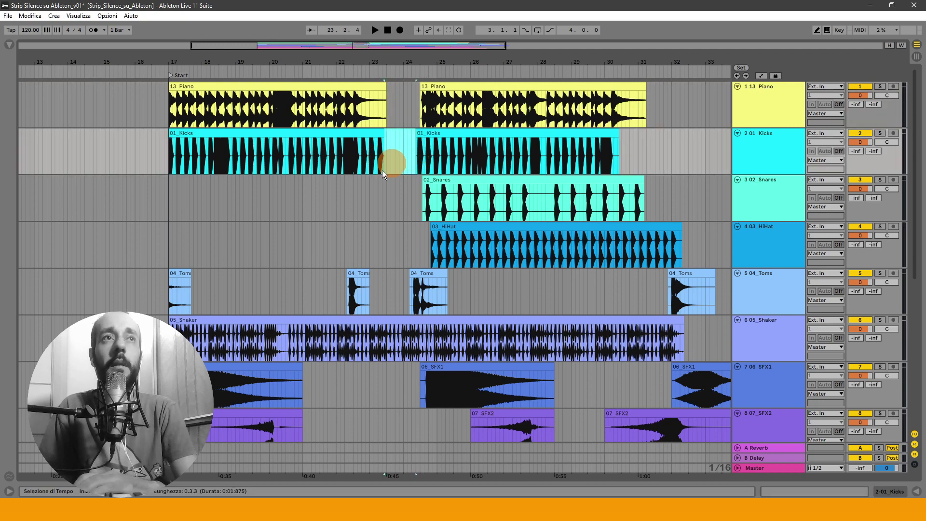
Step: Show the whole arrangement and switch the grid back to the zoom-adaptive Stretta setting
scroll(502, 248, down, 6)
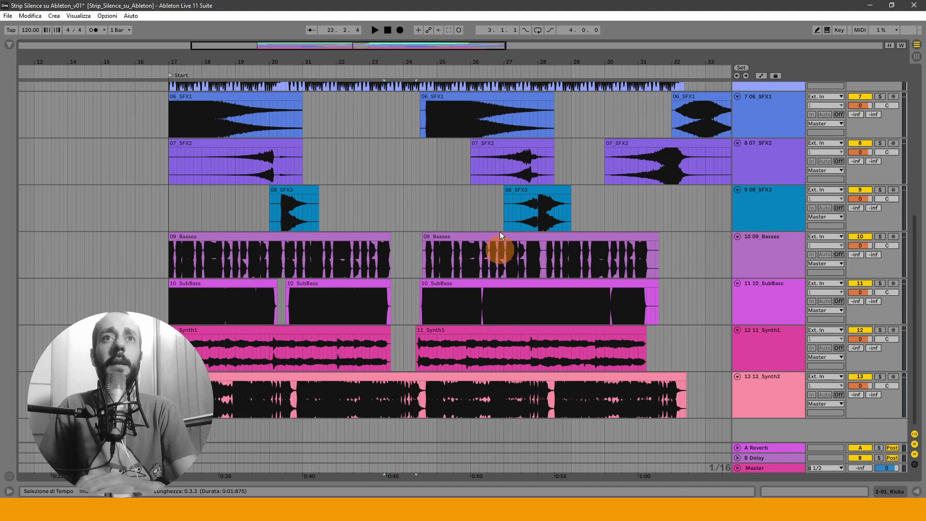
drag(489, 62, 489, 59)
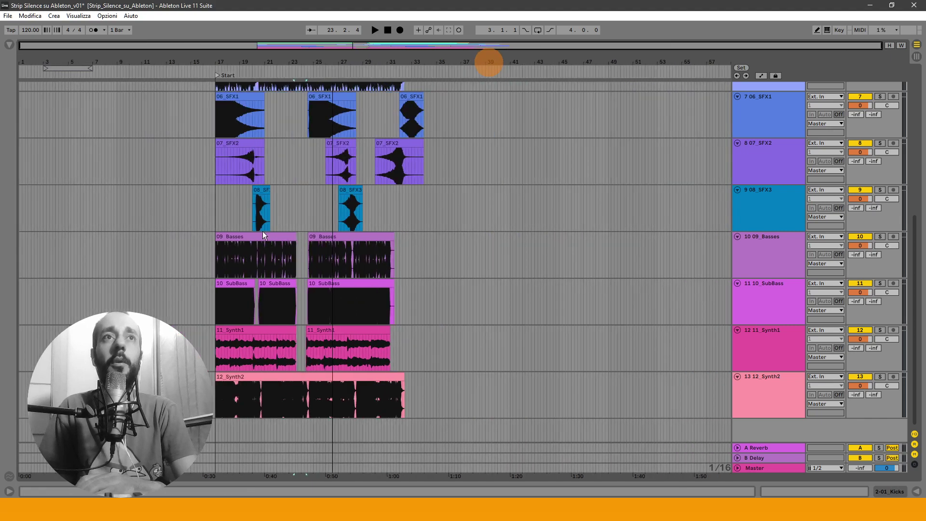
scroll(263, 232, up, 3)
scroll(263, 231, up, 3)
right_click(352, 221)
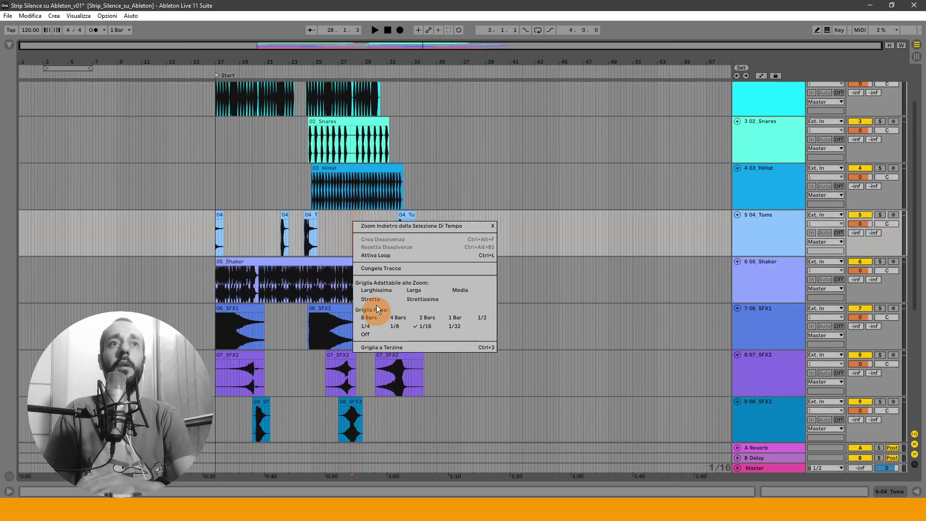
click(368, 230)
Step: Solo the 04_Toms track and audition its last clip at bar 31.4.3
click(405, 216)
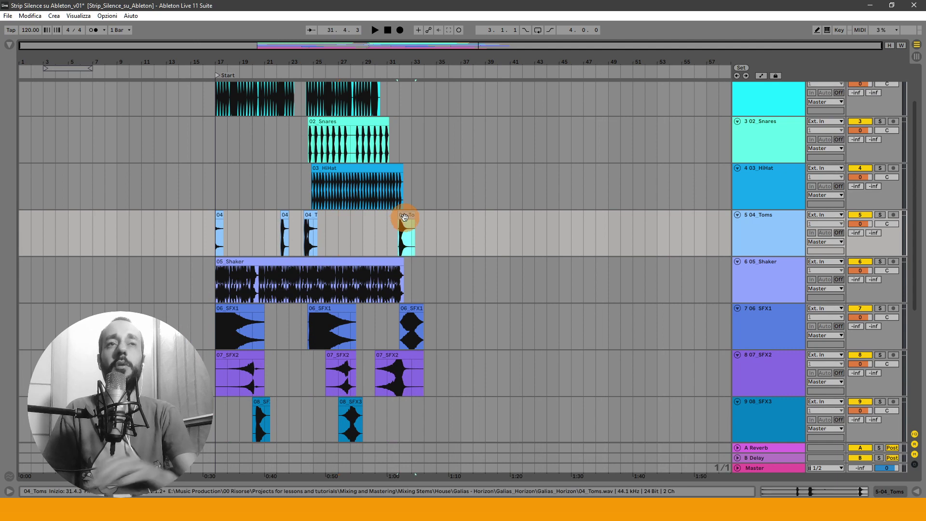
key(s)
key(space)
key(space)
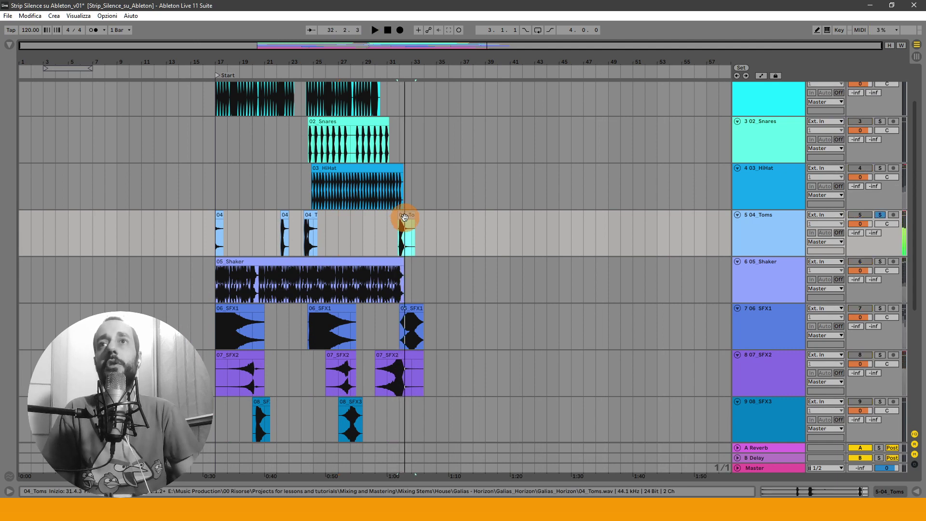
scroll(405, 218, up, 1)
scroll(404, 218, up, 2)
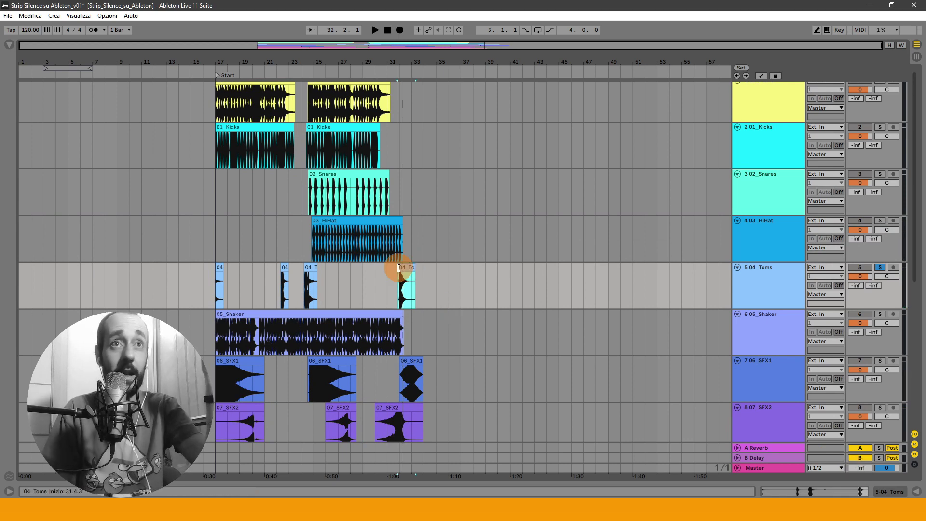
click(472, 317)
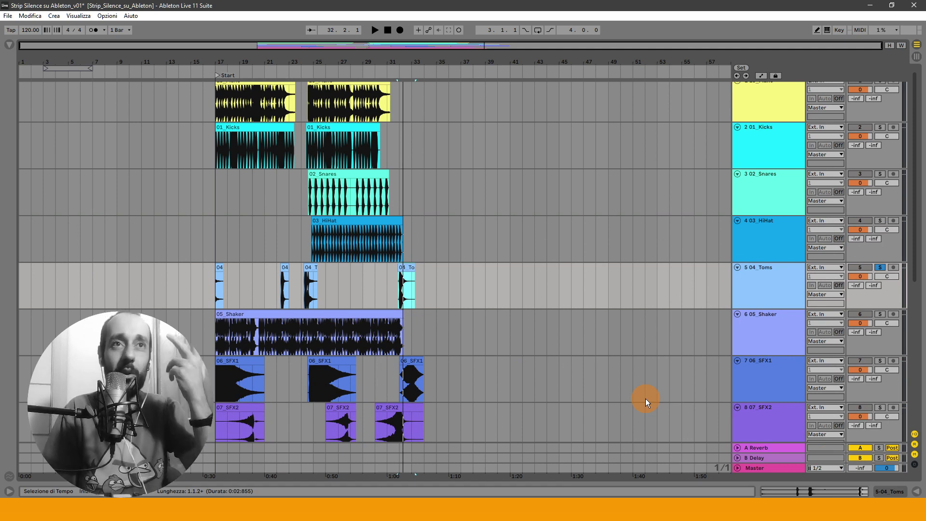
Step: Select all clips in the arrangement and reset their gain to 0 dB, then close the clip details
click(346, 282)
key(ctrl+a)
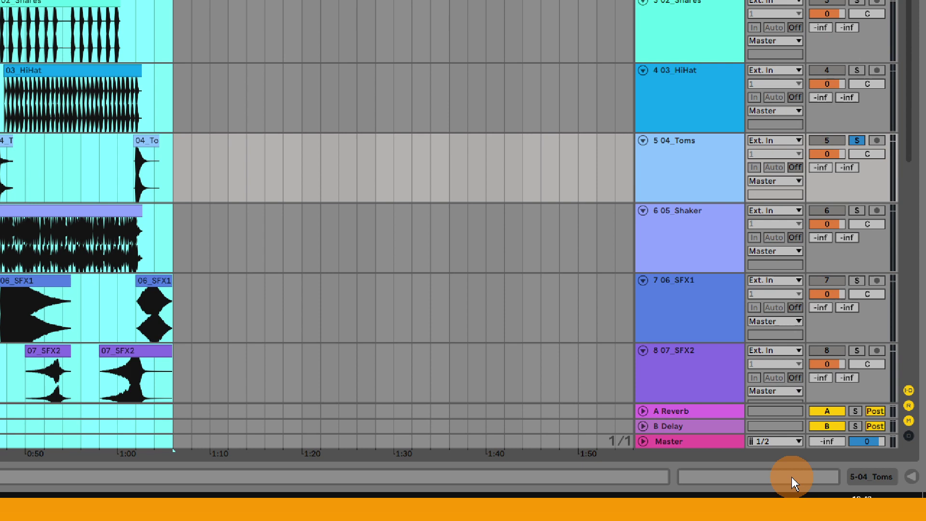
click(786, 476)
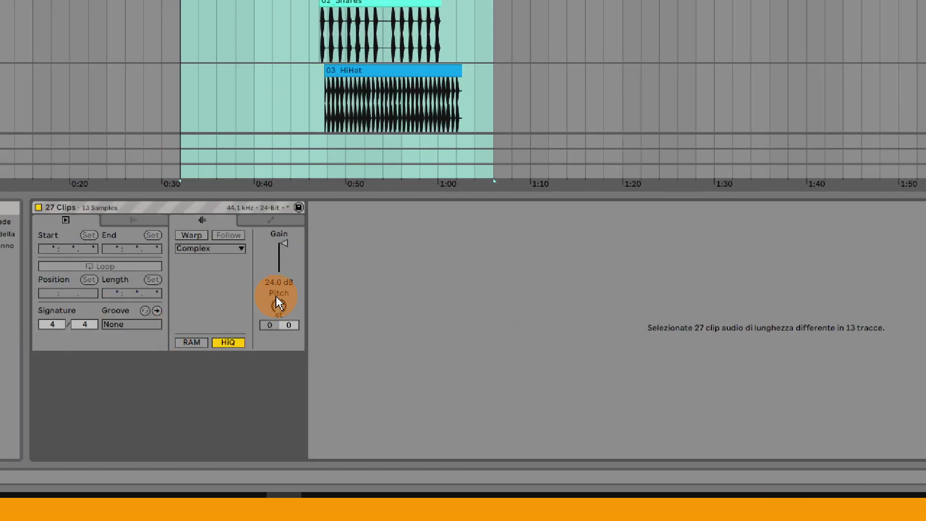
double_click(277, 282)
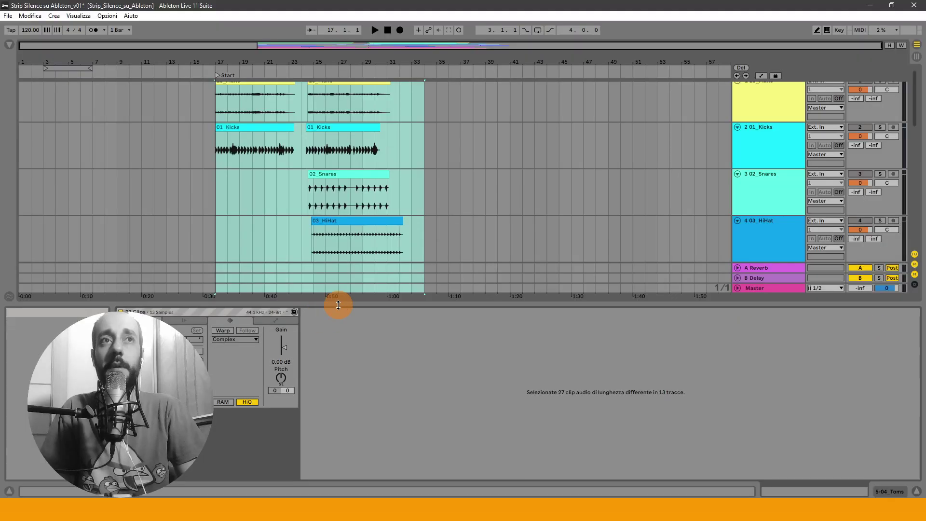
double_click(363, 196)
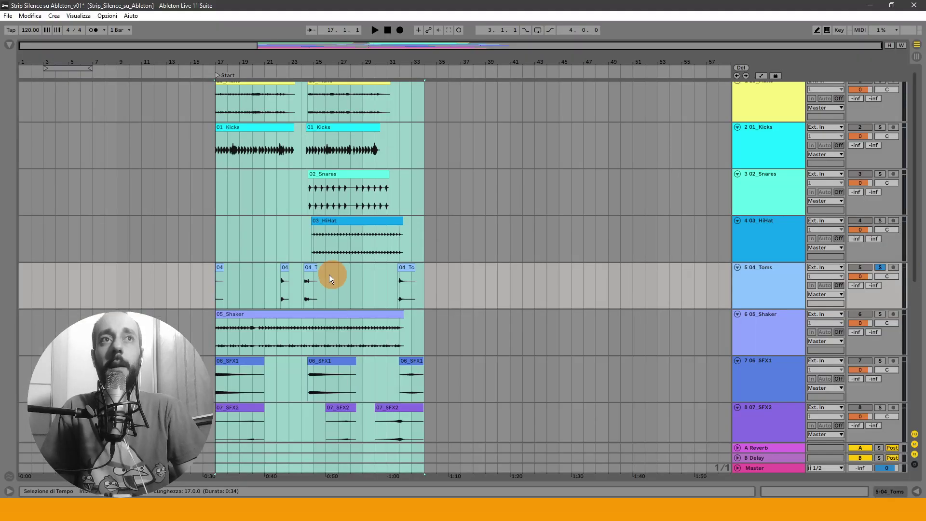
Step: Reset the Master track's volume to 0 dB
click(345, 229)
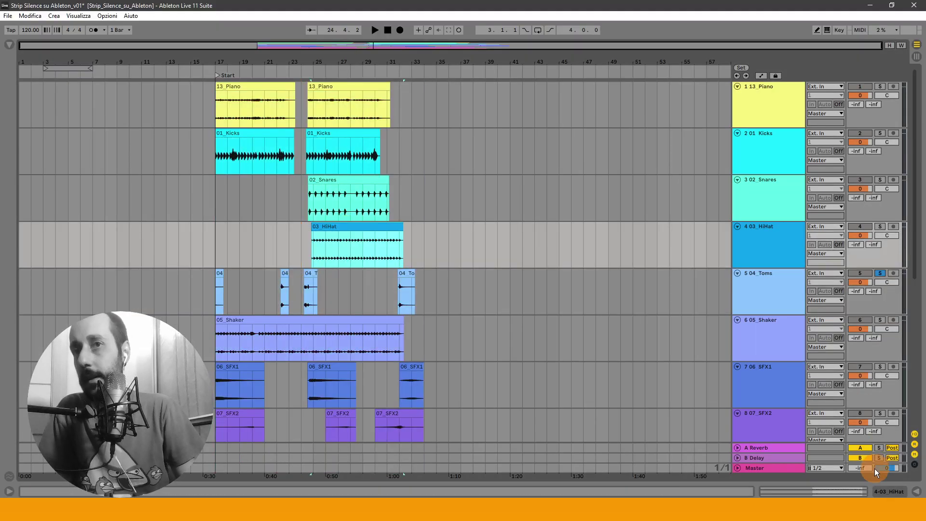
double_click(875, 468)
Step: Audition the soloed 04_Toms clips at bar 31.4.3 and bar 24.1.4 at their original gain
click(402, 284)
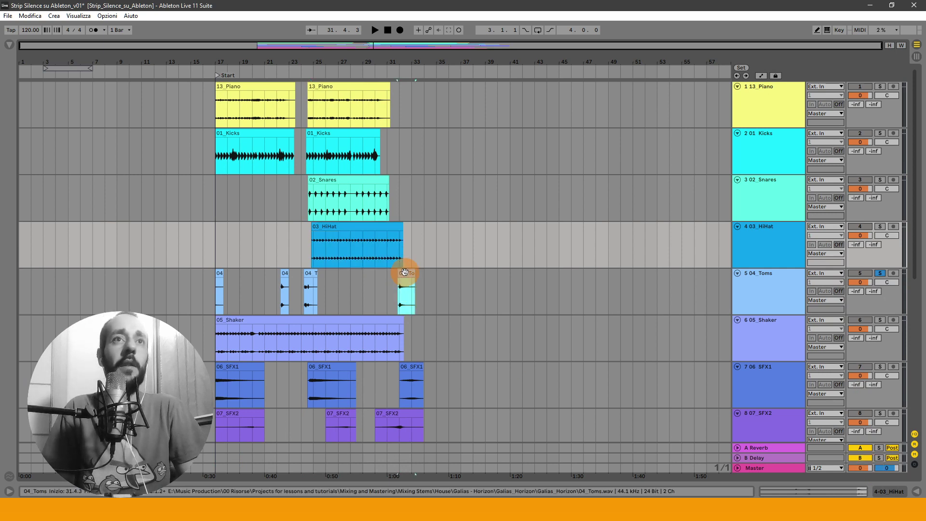
key(space)
key(space)
click(309, 273)
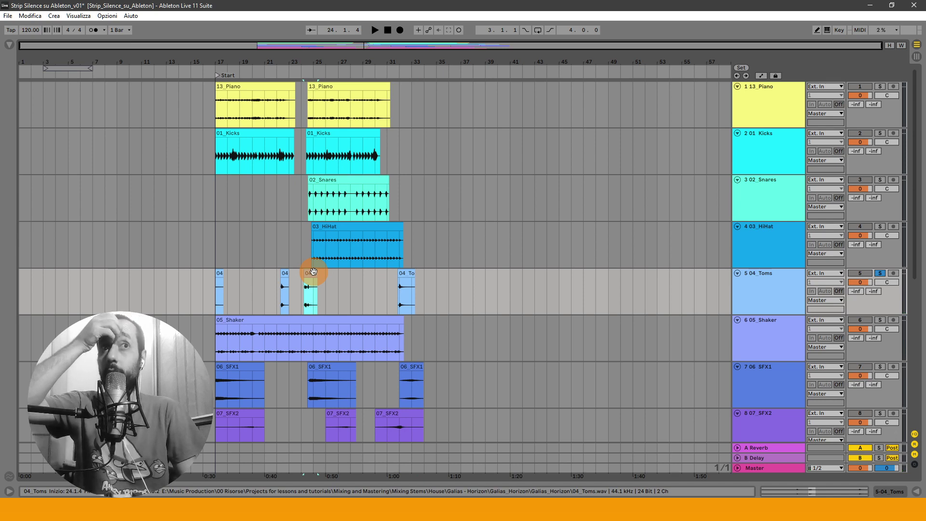
key(space)
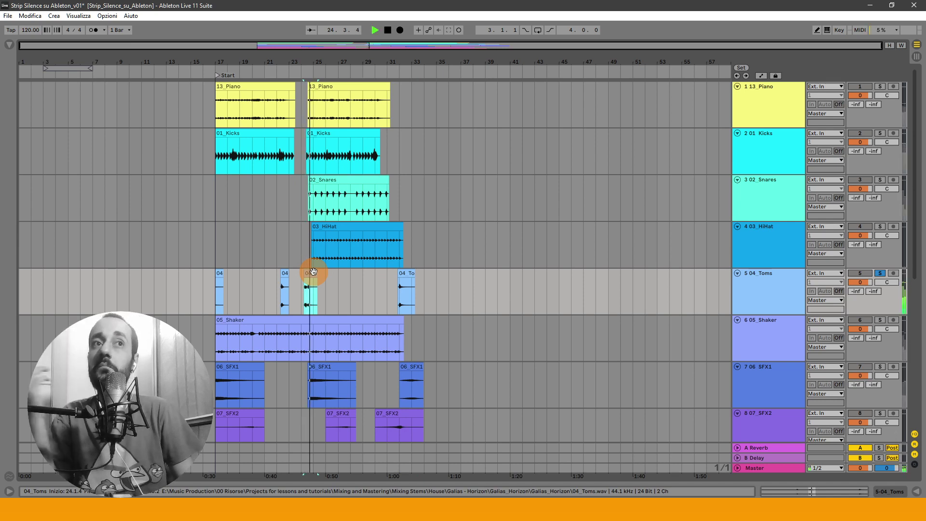
Step: Stop playback, clear the solo on 04_Toms, and collapse all tracks in the arrangement
key(space)
key(s)
alt+click(738, 227)
drag(296, 63, 393, 120)
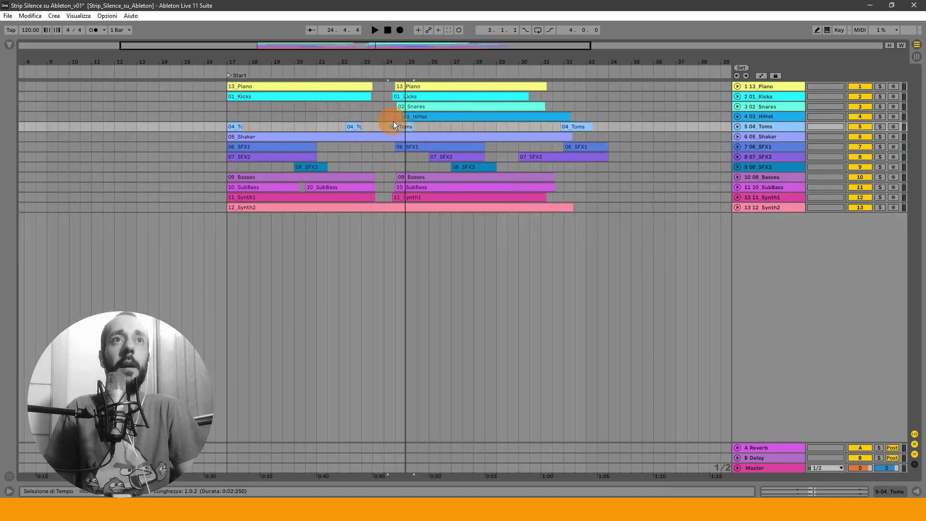
Step: Solo and audition the second 06_SFX1 clip at bar 24.3.1 and the second 07_SFX2 clip at bar 26.1.1
click(409, 145)
key(s)
key(space)
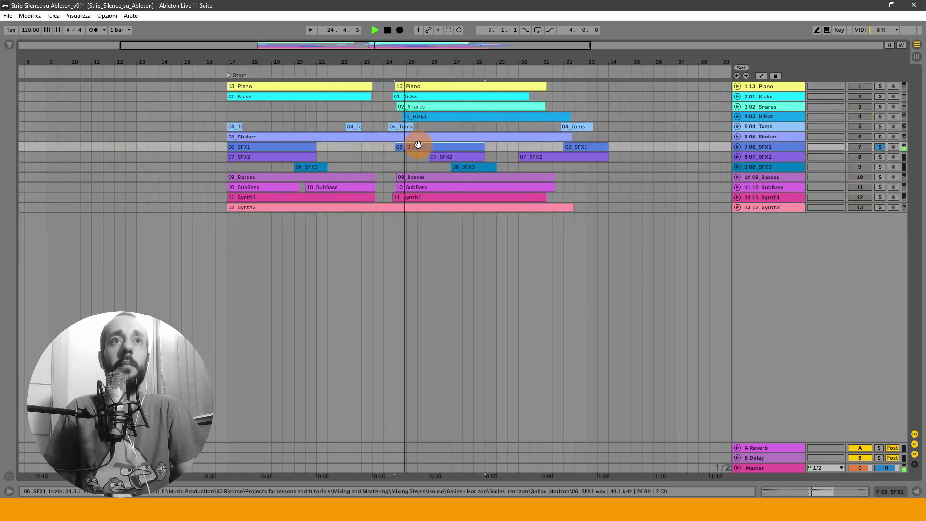
key(space)
click(448, 156)
key(s)
key(space)
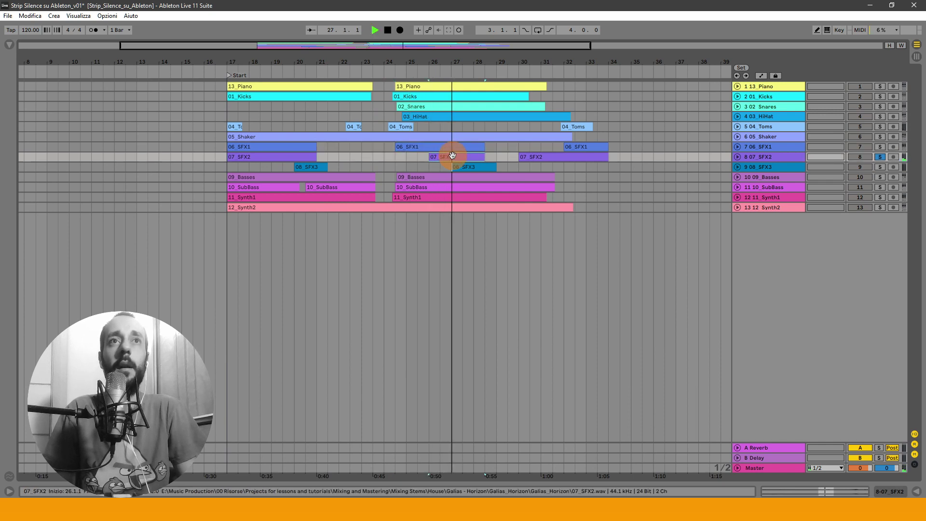
Step: Solo and audition the 09_Basses clip and the 10_SubBass clip that start around bar 24
click(424, 177)
key(s)
key(space)
key(space)
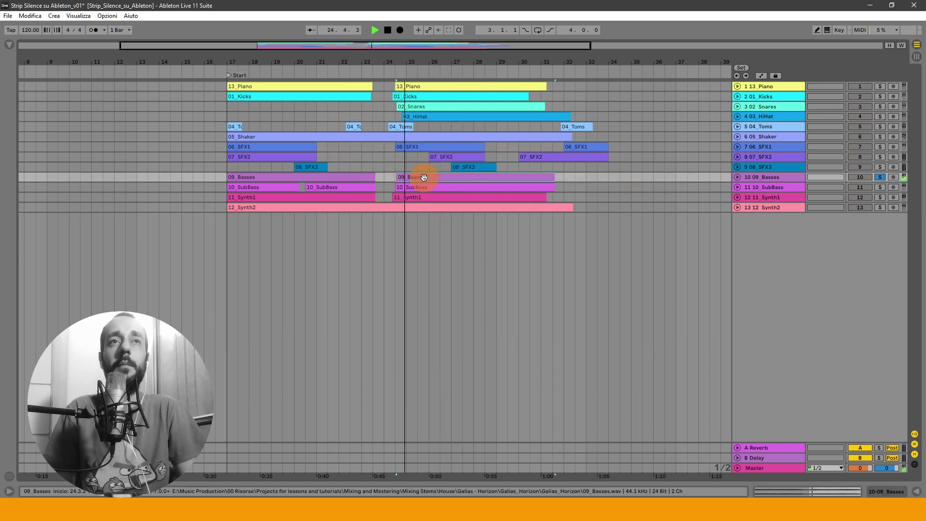
click(425, 187)
key(s)
key(space)
key(space)
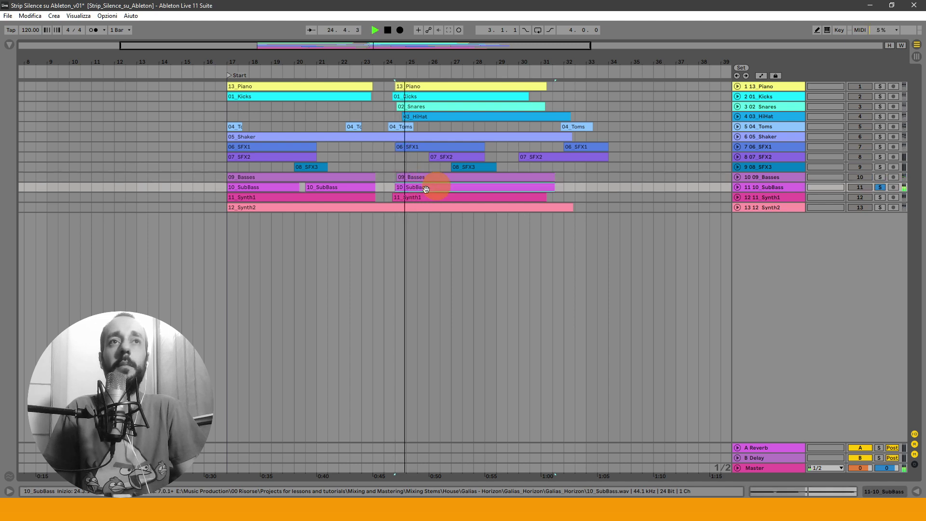
Step: Solo the 11_Synth1 track and audition its second clip from the start
click(418, 196)
key(s)
key(space)
key(space)
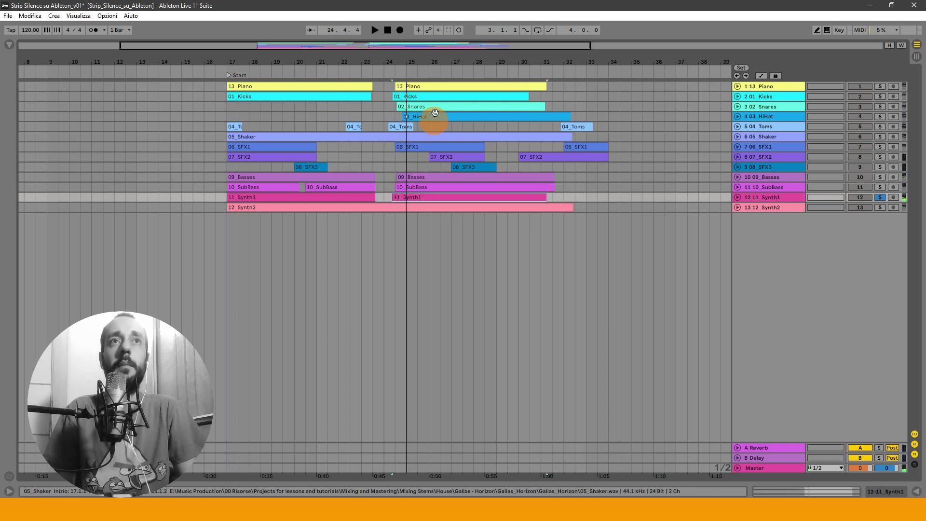
Step: Solo and audition the second clips of 13_Piano and 01_Kicks, clearing the solo on each track
click(430, 88)
key(s)
key(space)
key(s)
key(space)
click(429, 97)
key(s)
key(space)
key(s)
key(space)
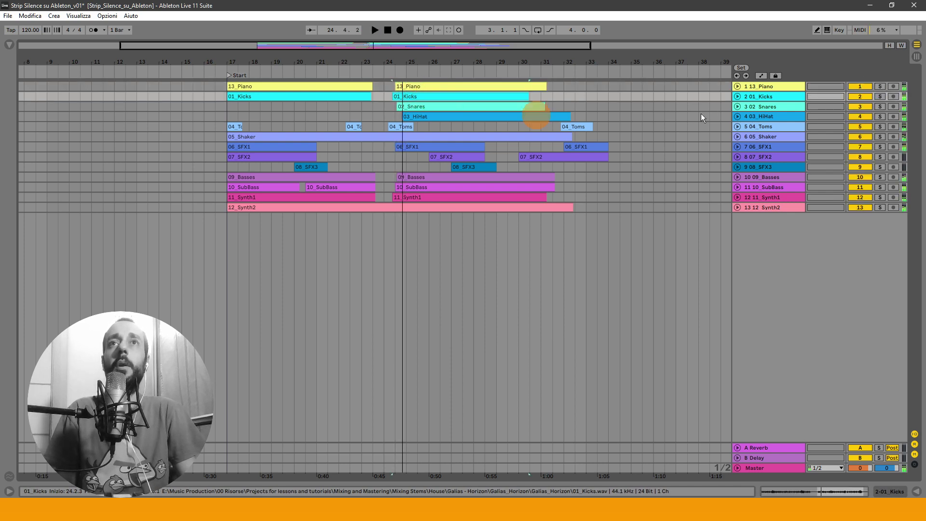
Step: Expand all tracks and review the trimmed clips from 13_Piano down to 12_Synth2
alt+click(736, 96)
click(388, 154)
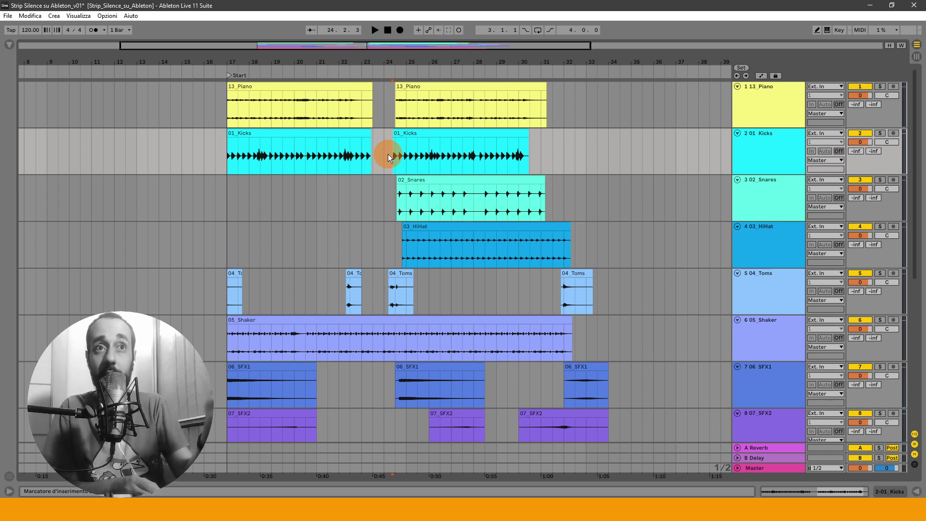
click(599, 293)
scroll(470, 311, down, 5)
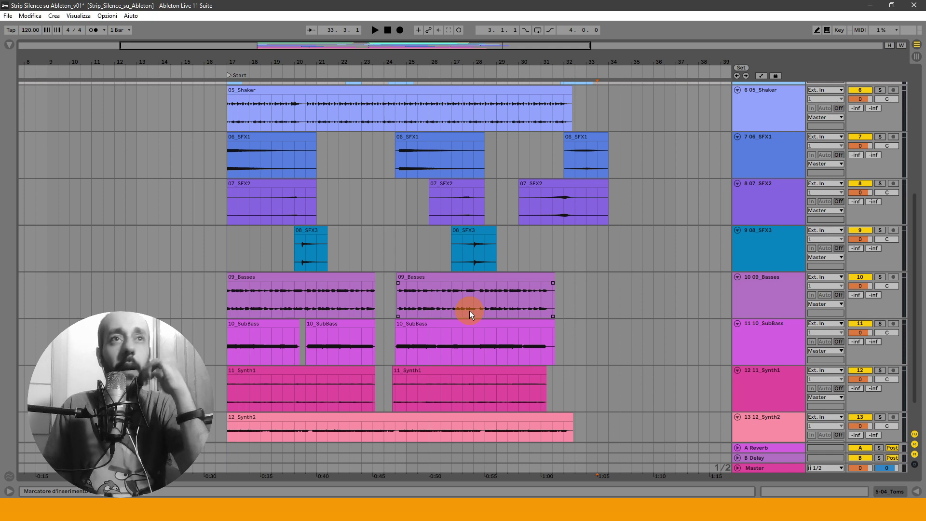
click(454, 273)
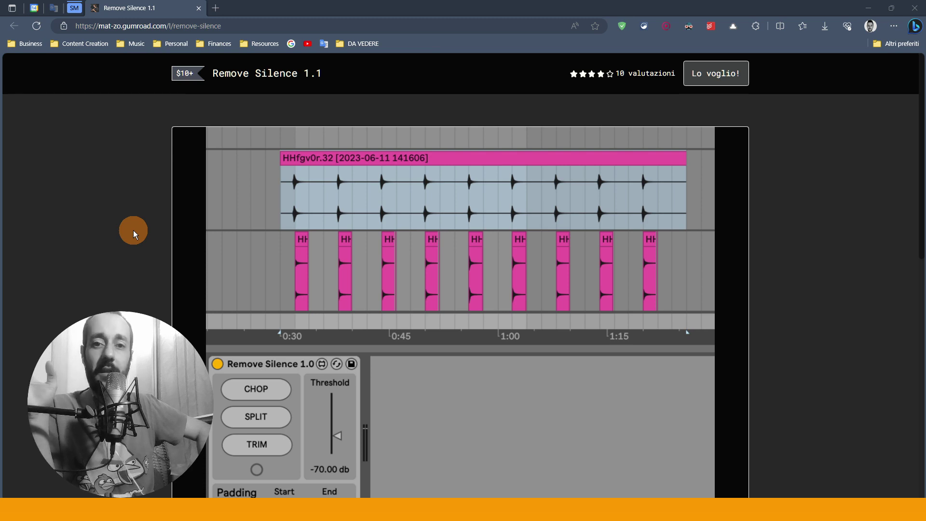
Step: In the browser, review the Remove Silence 1.1 page, covering the device preview and the Chop, Split, Trim, threshold and padding descriptions
scroll(257, 351, down, 2)
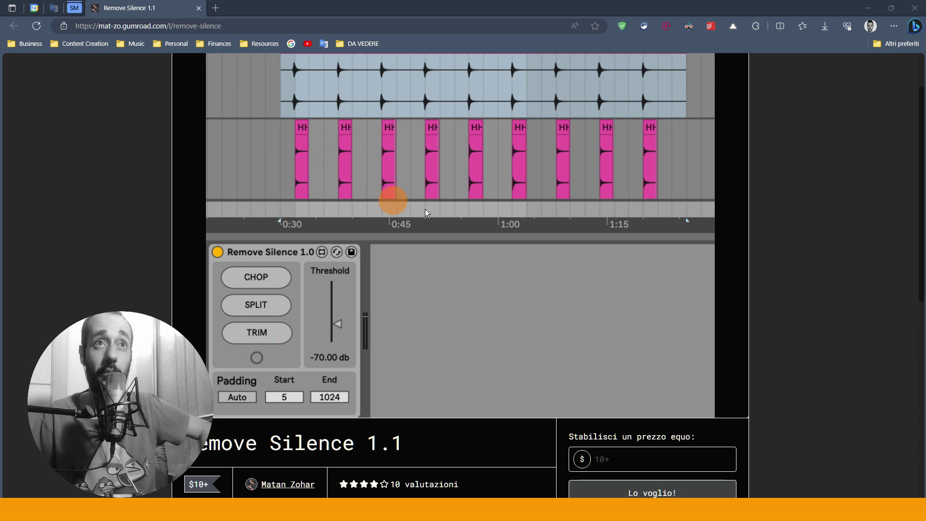
scroll(330, 201, up, 2)
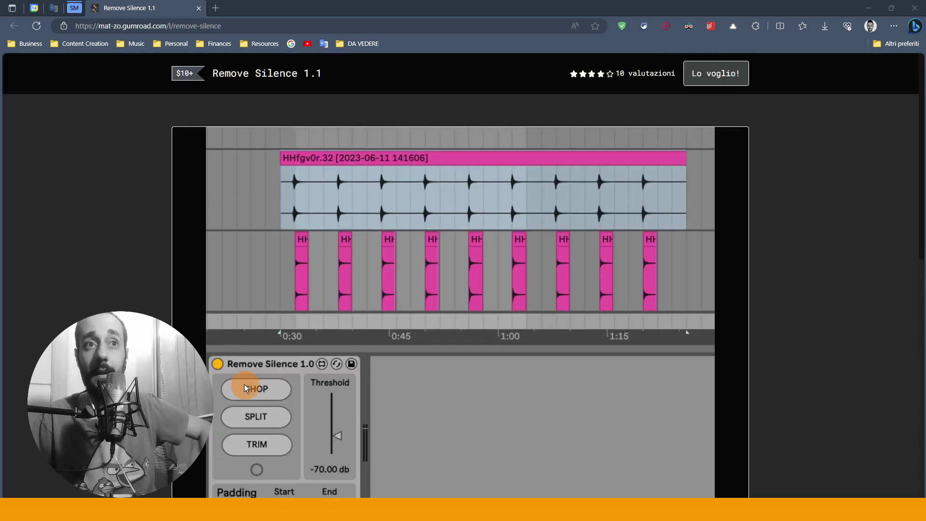
scroll(284, 251, down, 8)
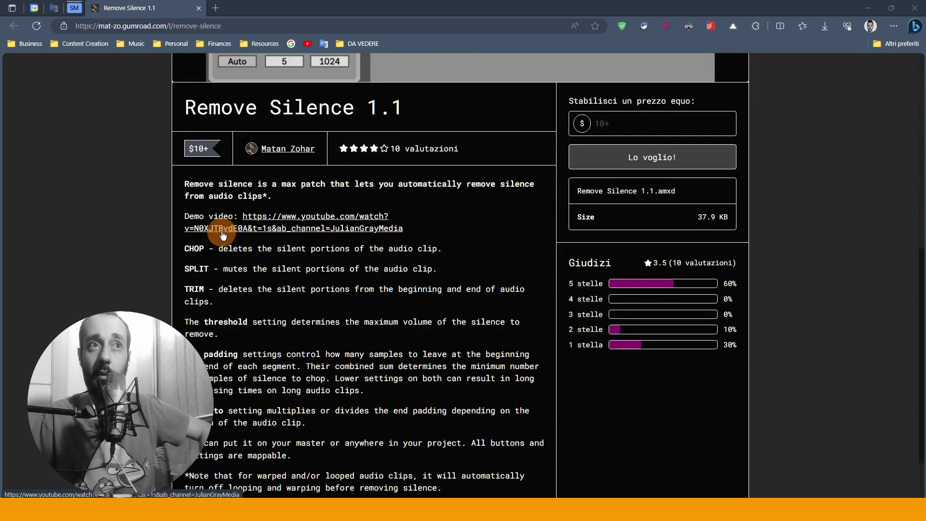
scroll(309, 226, up, 7)
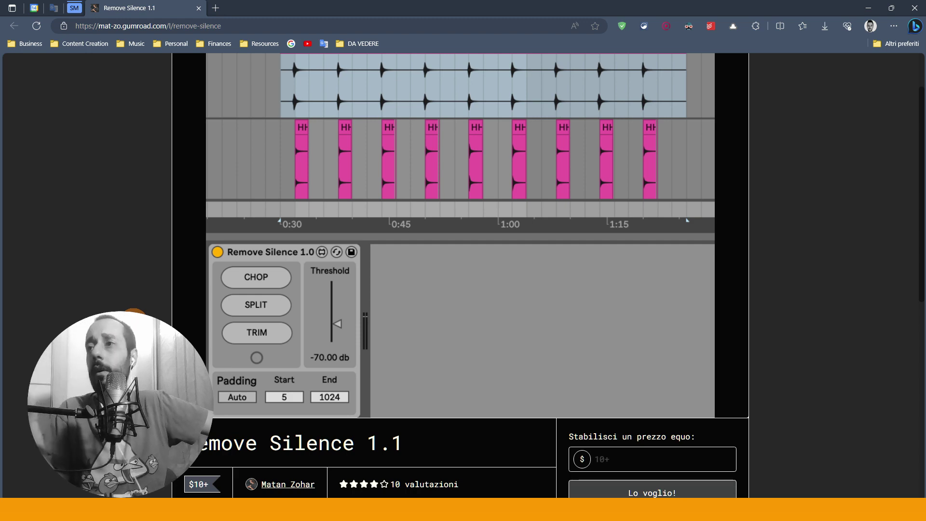
scroll(461, 275, down, 4)
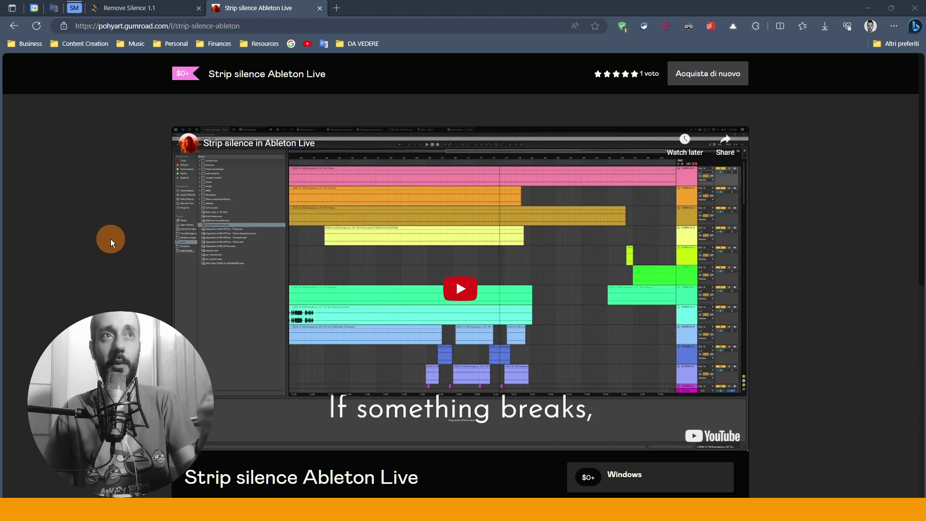
Step: Review the Strip silence Ableton Live product page, including its Windows and macOS versions, pricing and compatibility notes
scroll(111, 239, down, 5)
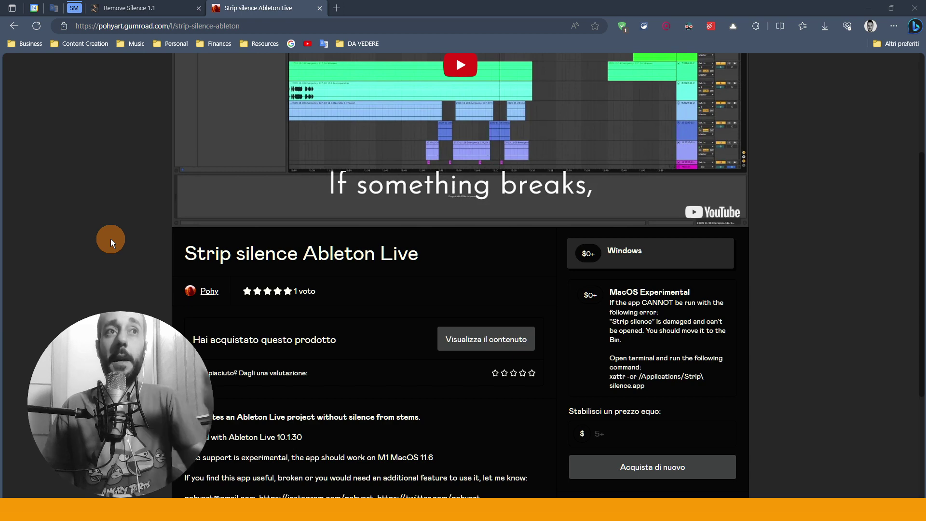
scroll(111, 239, down, 2)
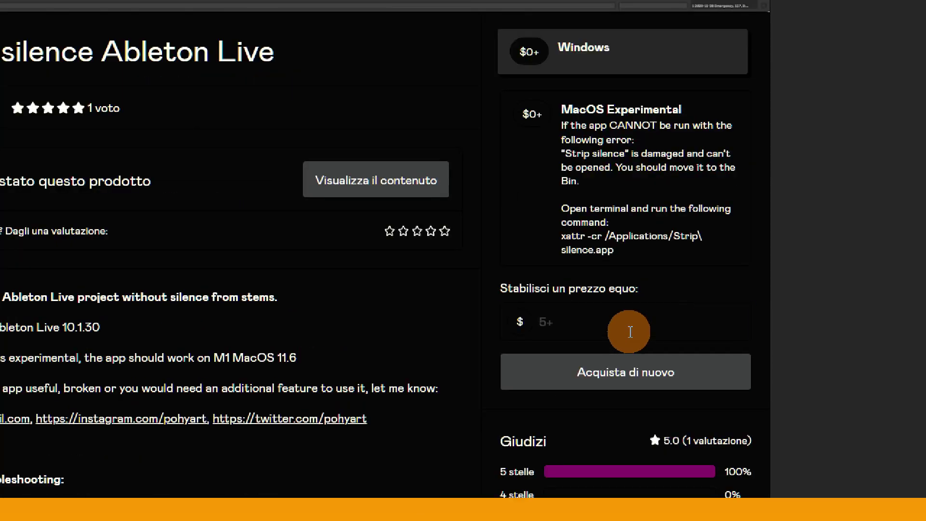
click(630, 332)
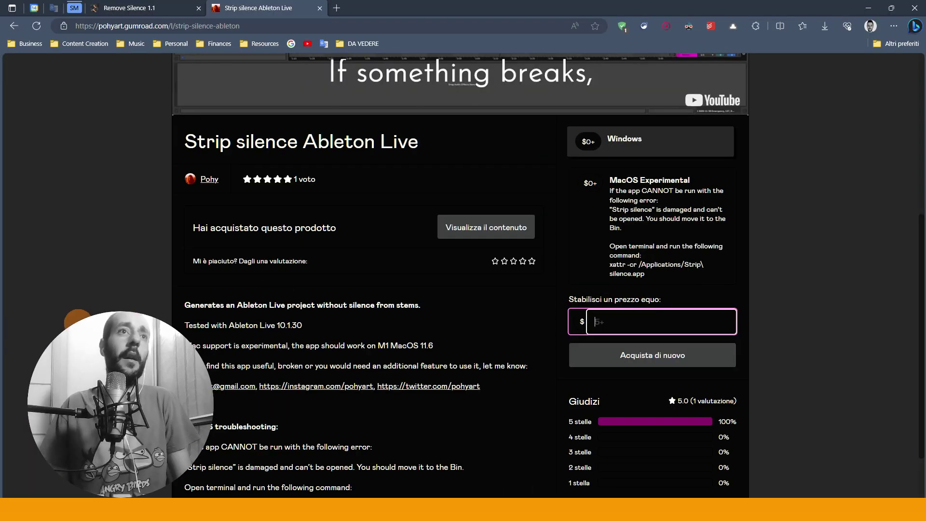
click(126, 308)
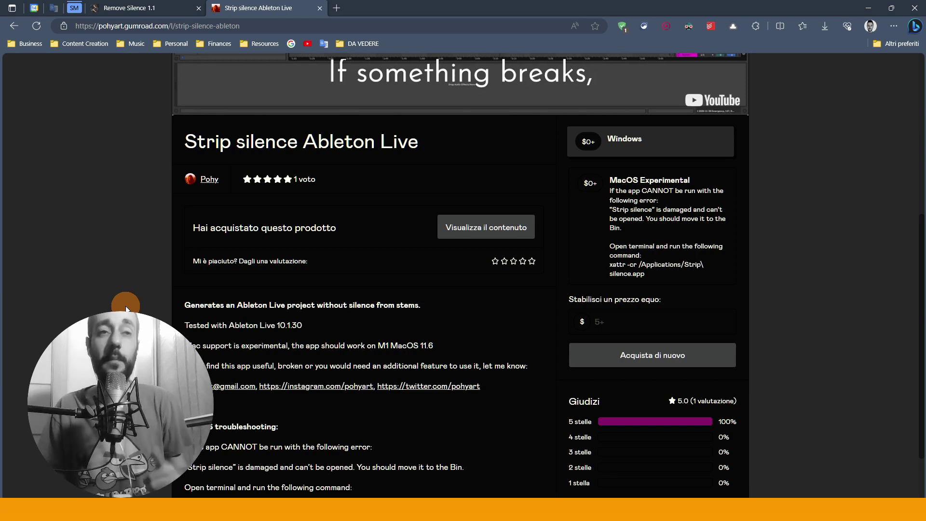
scroll(127, 309, down, 3)
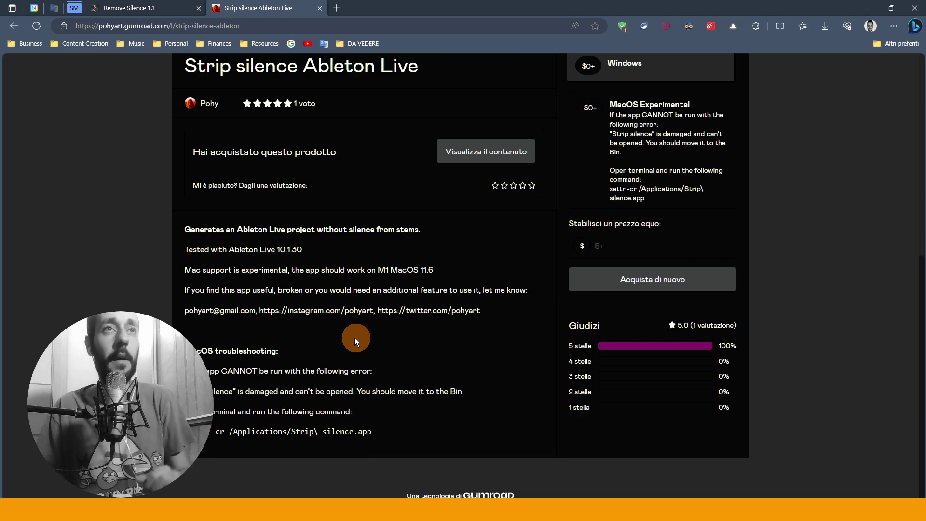
scroll(364, 315, up, 5)
scroll(364, 318, down, 2)
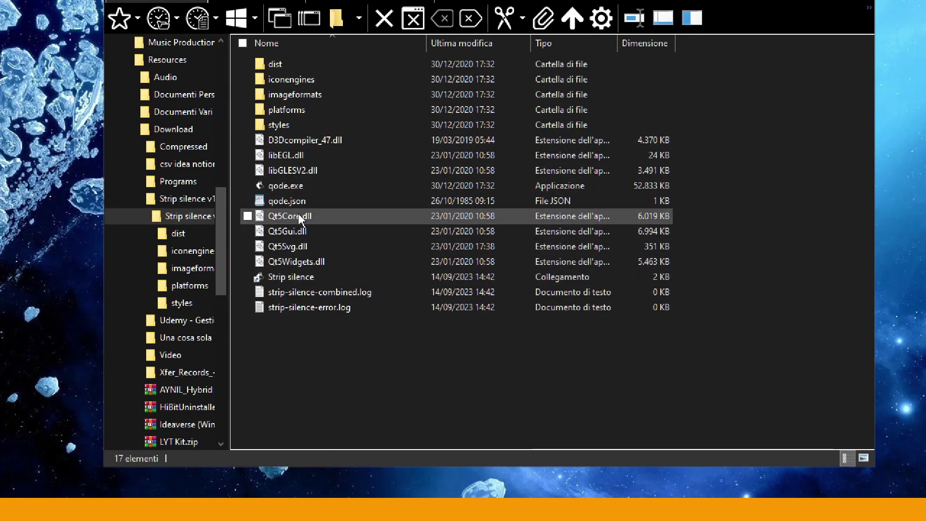
Step: Launch the Strip silence app from its download folder and import the stems from the Galias_Horizon folder
double_click(292, 279)
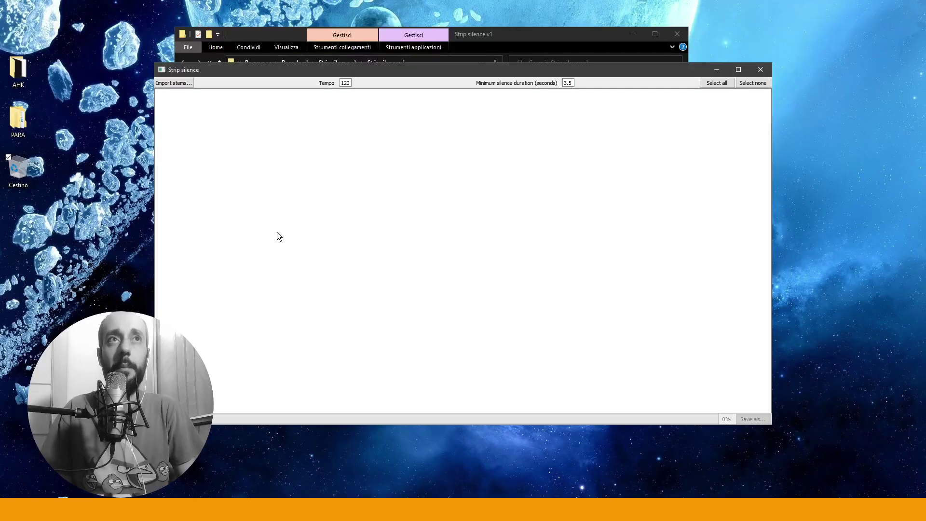
drag(277, 71, 270, 123)
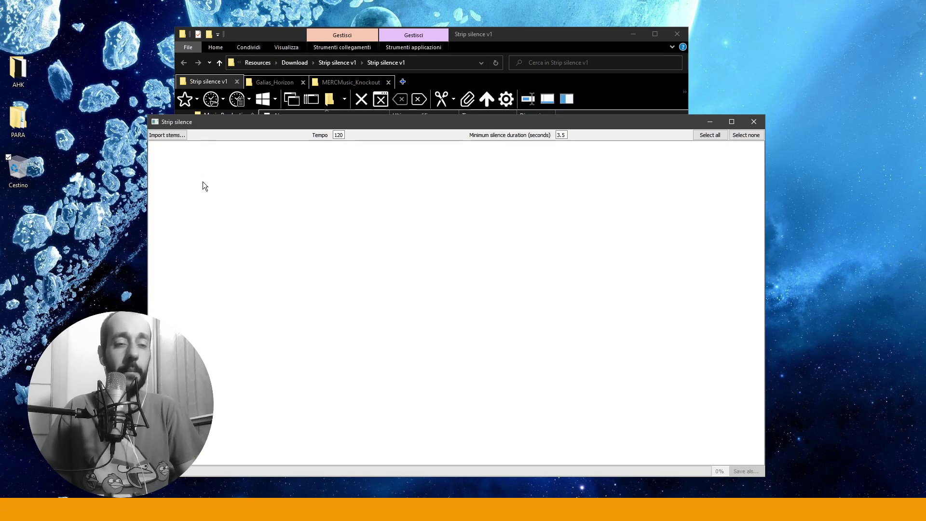
key(alt+Tab)
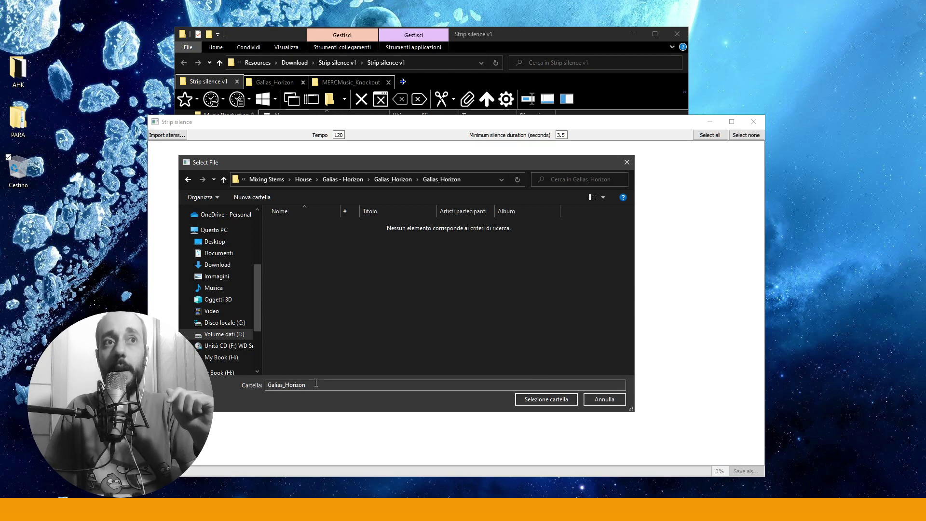
click(546, 399)
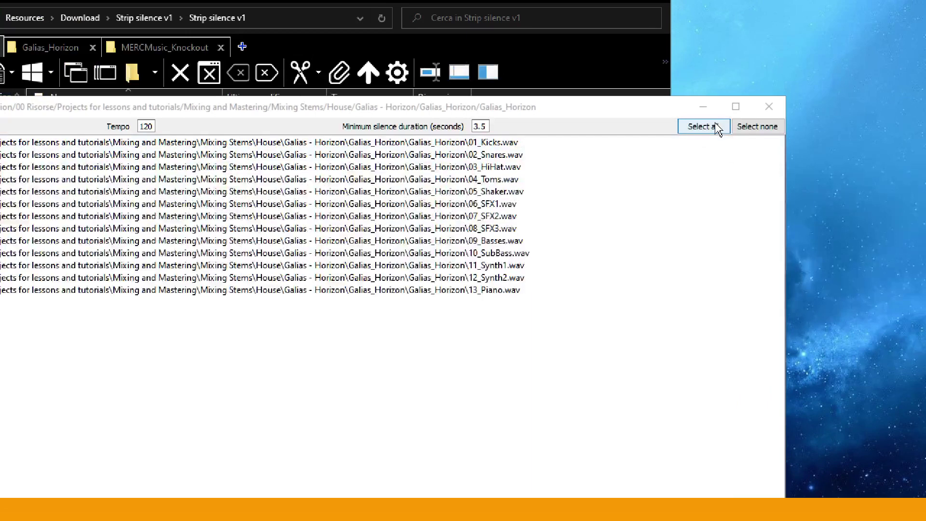
Step: Select all imported stems and set the tempo to 125
click(717, 128)
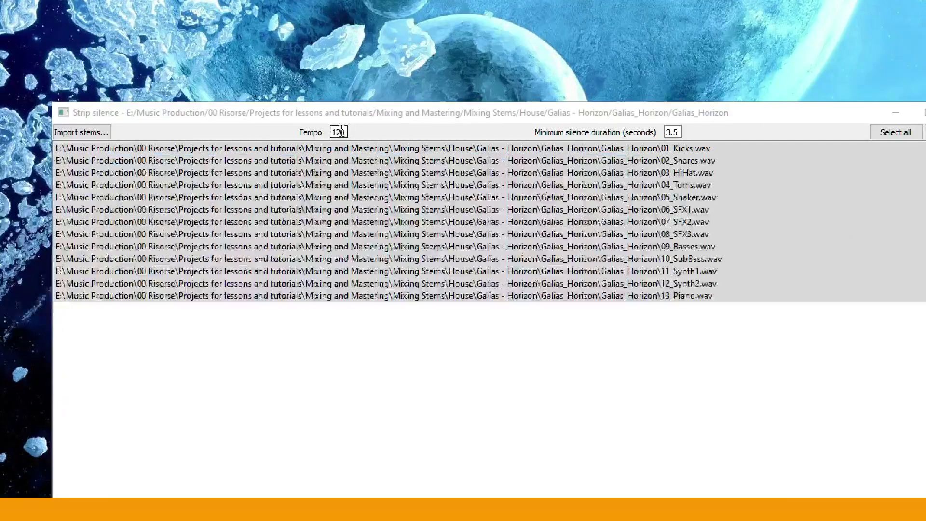
double_click(341, 135)
text(125)
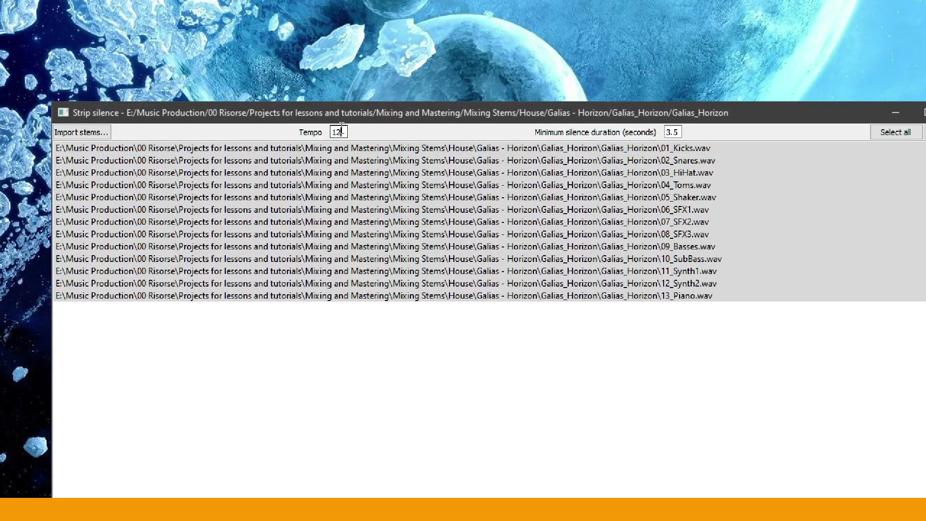
click(336, 444)
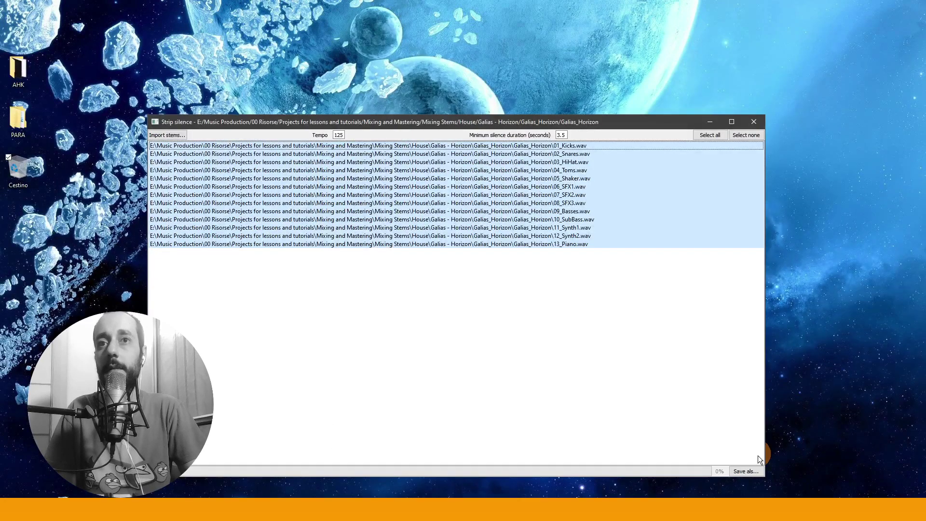
Step: Save the silence-stripped Live set as "test" in the Galias_Horizon folder
click(752, 467)
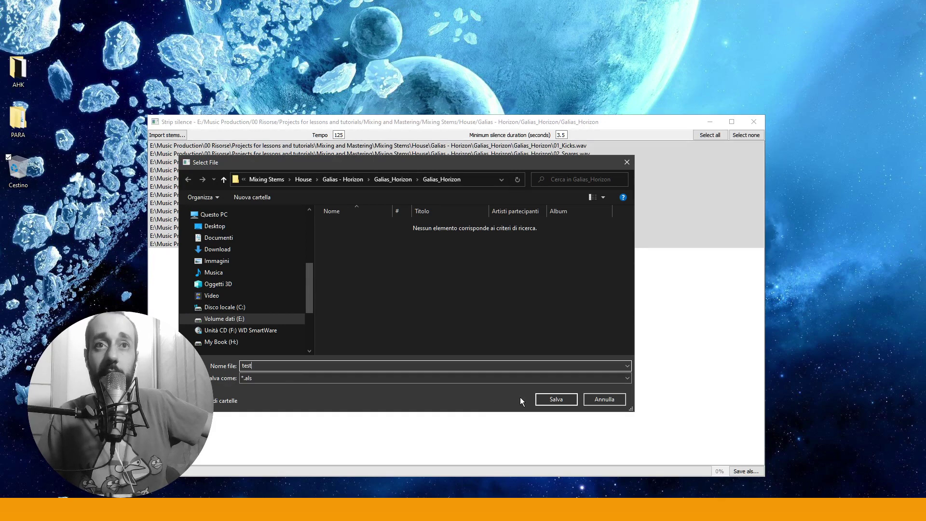
click(565, 400)
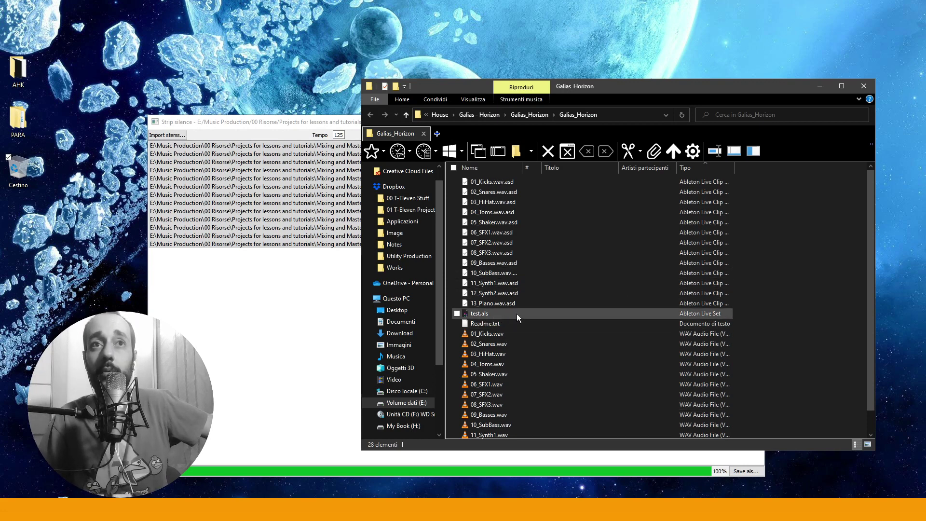
Step: Locate test.als in the Galias_Horizon folder in File Explorer, and minimise the folder and Strip silence windows
click(475, 314)
drag(381, 85, 256, 73)
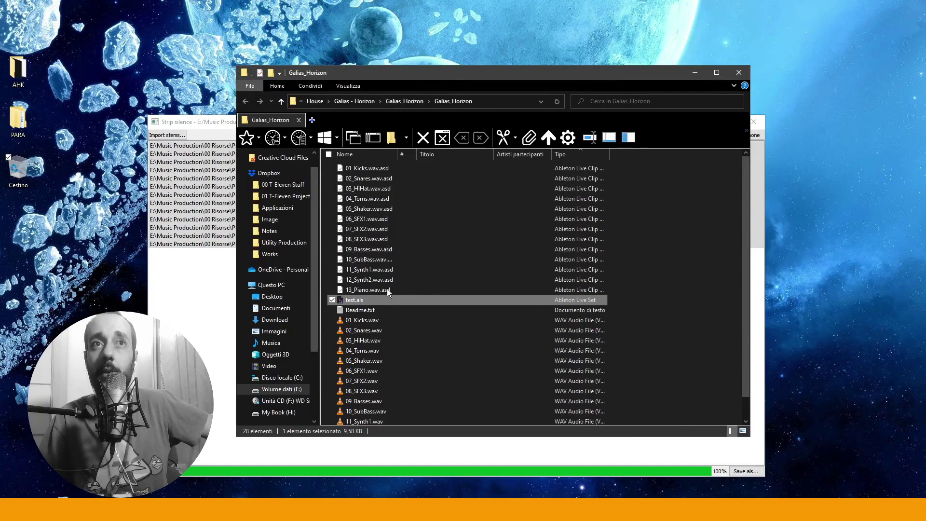
scroll(395, 328, down, 1)
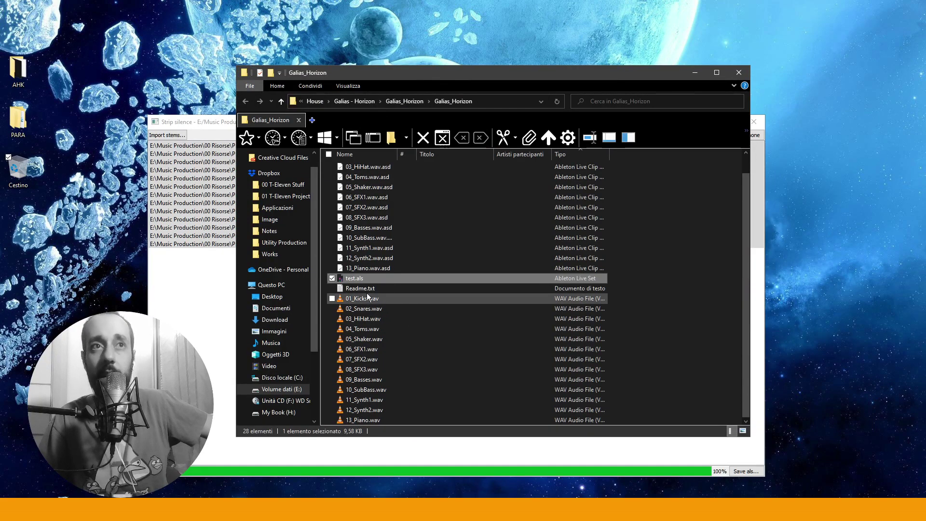
mouse_move(364, 278)
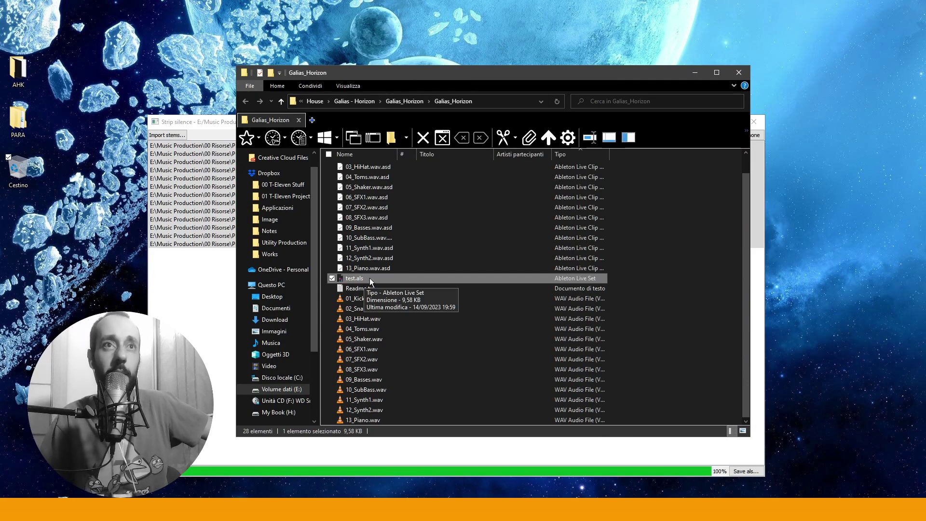
click(695, 73)
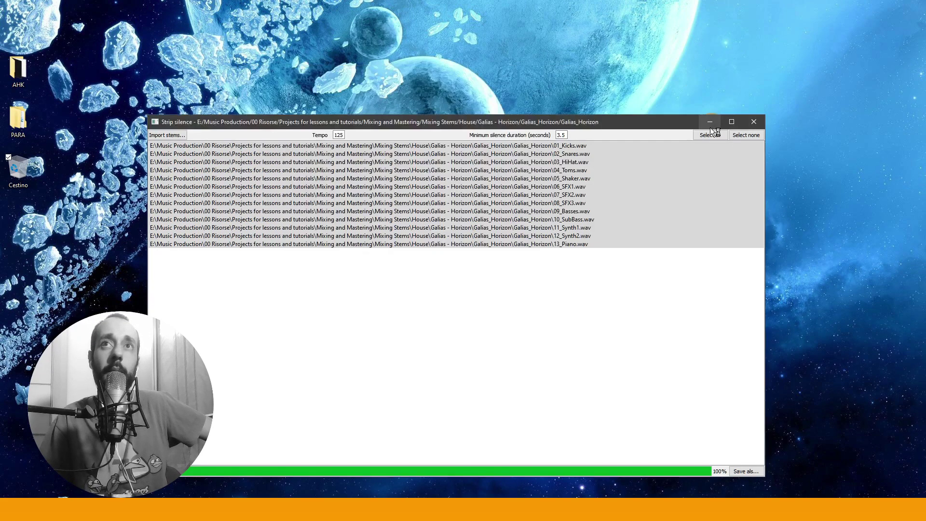
click(709, 122)
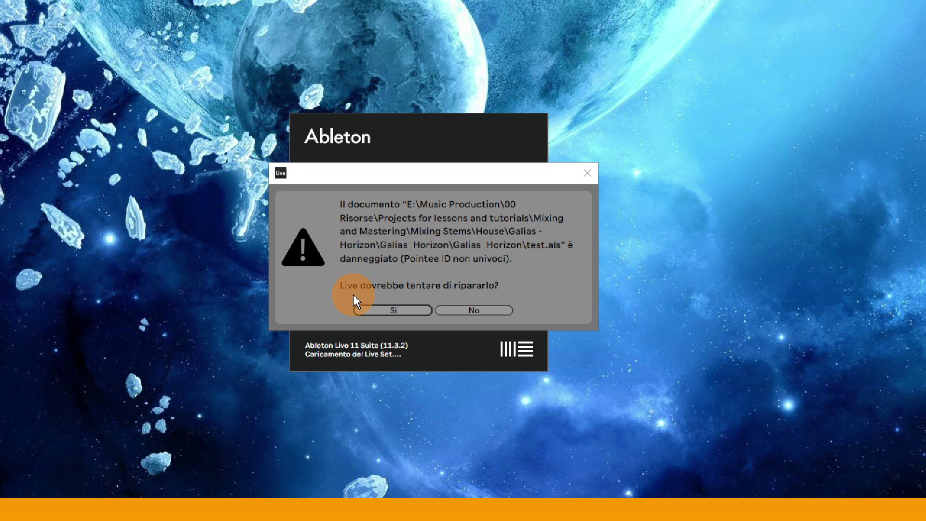
Step: Let Live repair and load the damaged test.als set, and hide the detail view below the arrangement
click(413, 310)
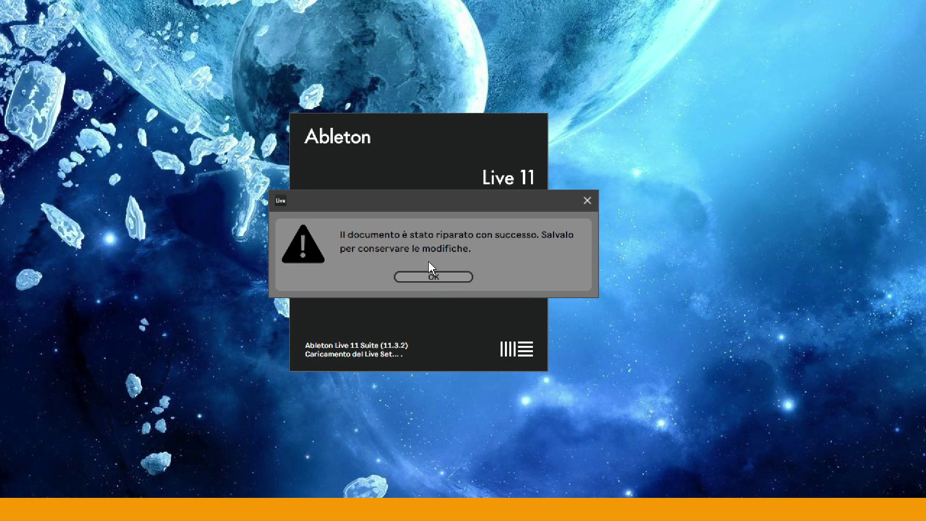
click(451, 279)
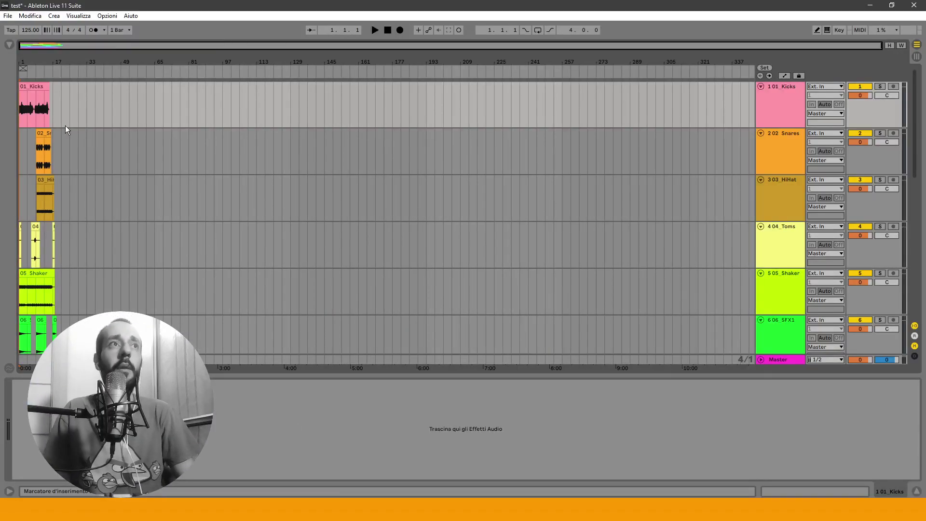
drag(26, 65, 26, 106)
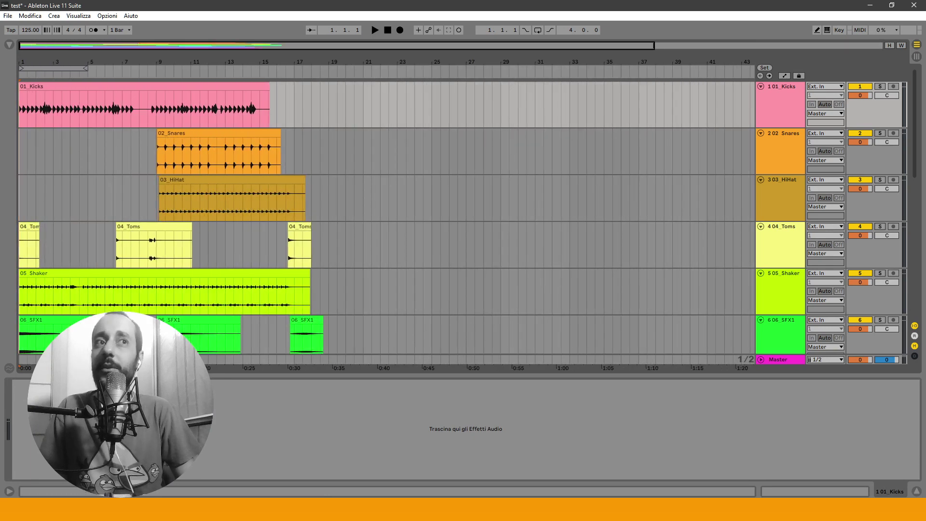
key(ctrl+alt+l)
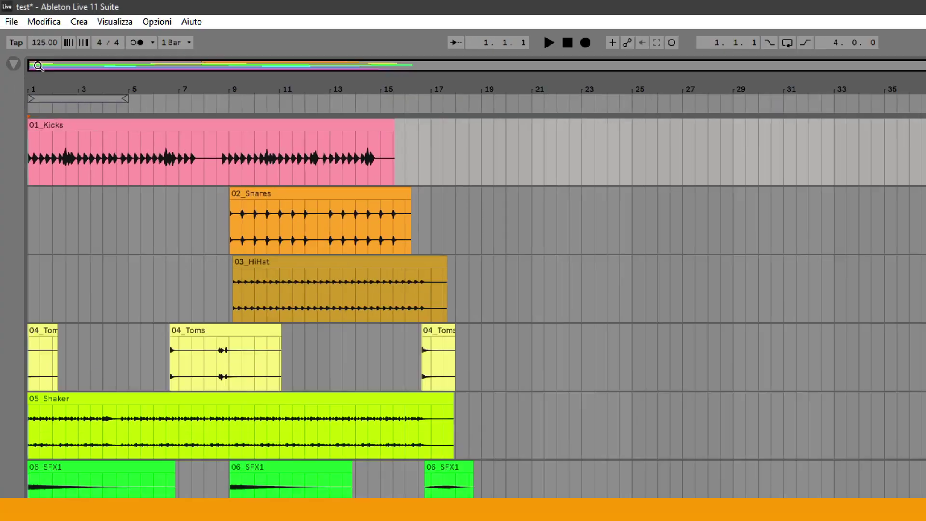
Step: Extend the start of the second 06_SFX1 clip to 8.1.1 and 8.3.1 to check the trimmed audio, undoing each extension
key(plus)
scroll(278, 310, down, 5)
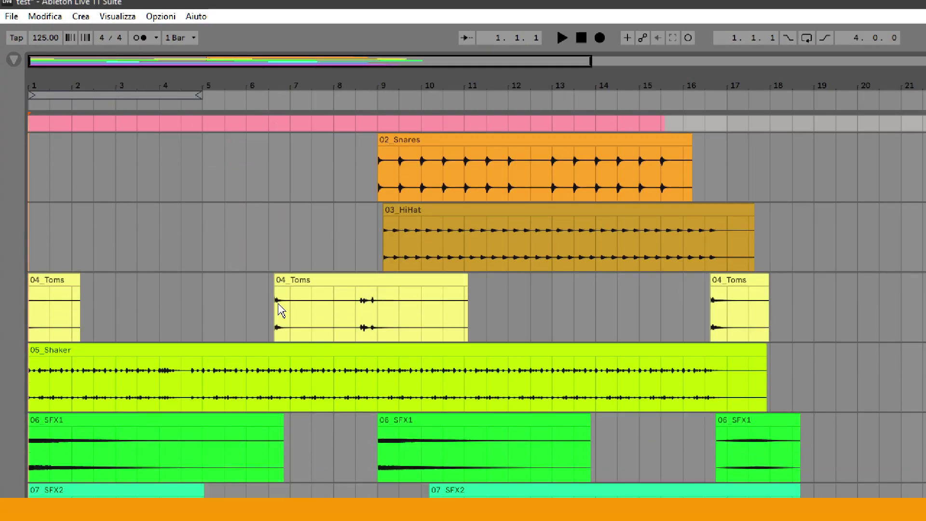
scroll(279, 310, down, 3)
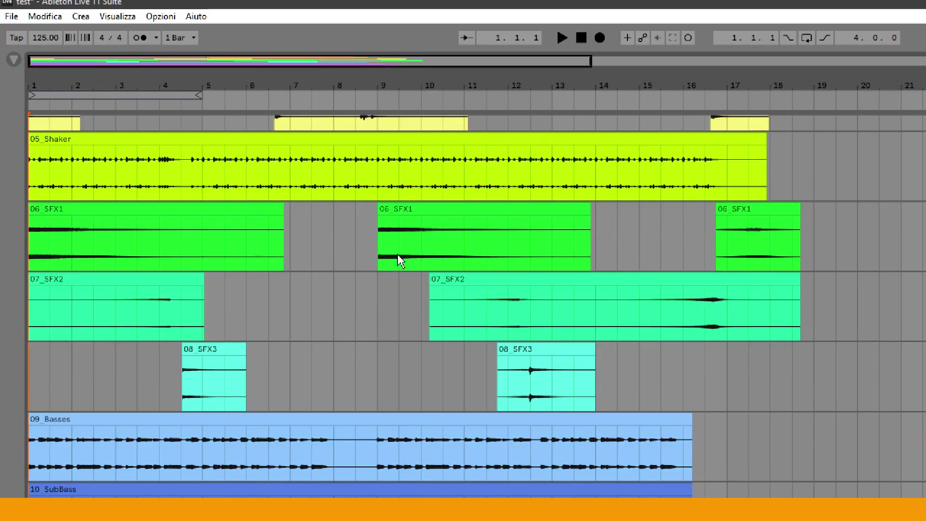
click(377, 248)
drag(378, 248, 334, 248)
key(ctrl+z)
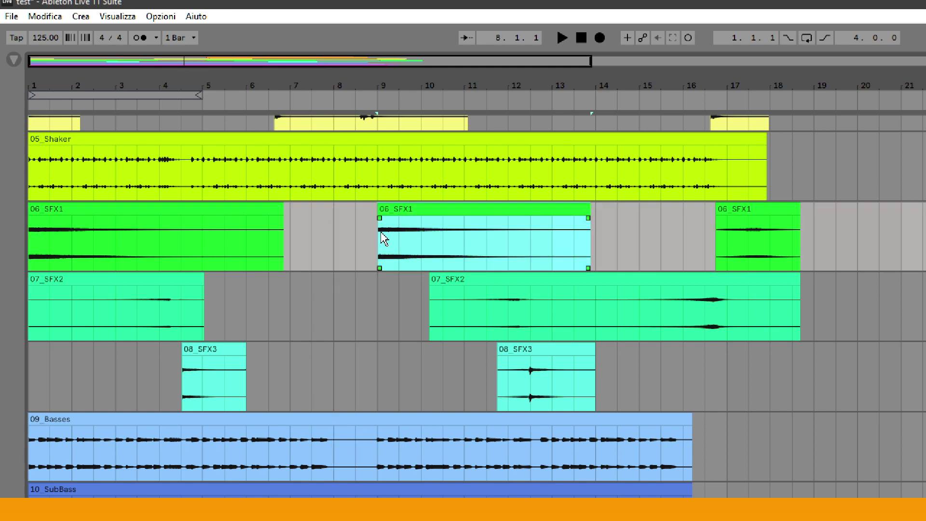
drag(378, 210, 356, 210)
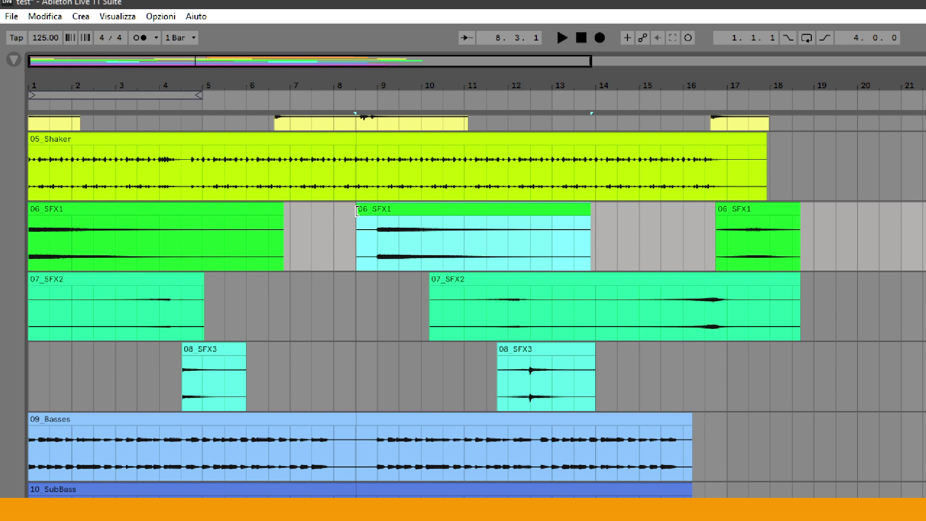
key(ctrl+z)
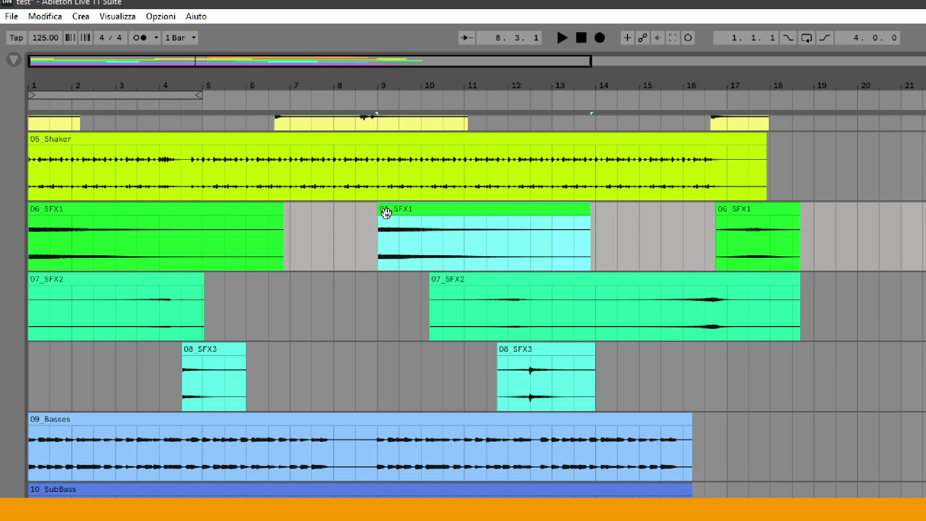
Step: Check the silence left at the end of the middle 04_Toms clip and around bar 8 of the 01_Kicks clip
scroll(386, 214, up, 5)
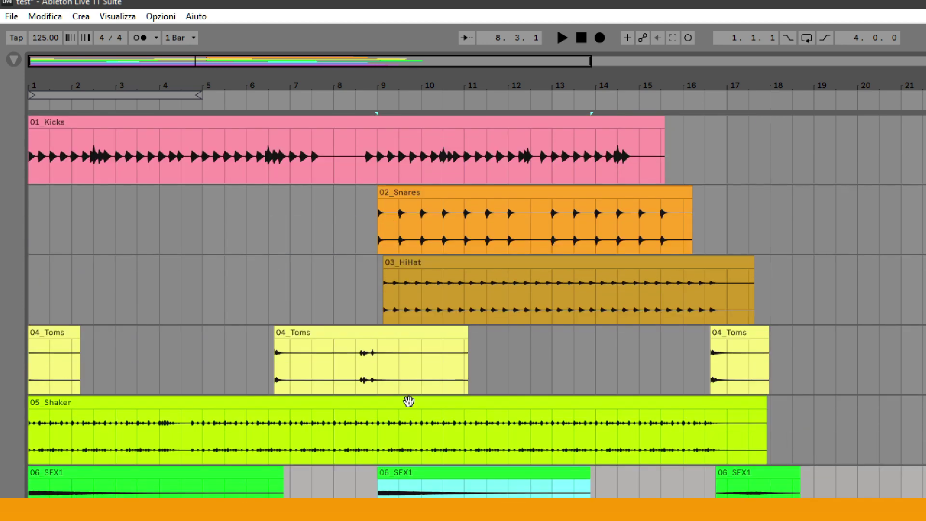
drag(421, 388, 490, 385)
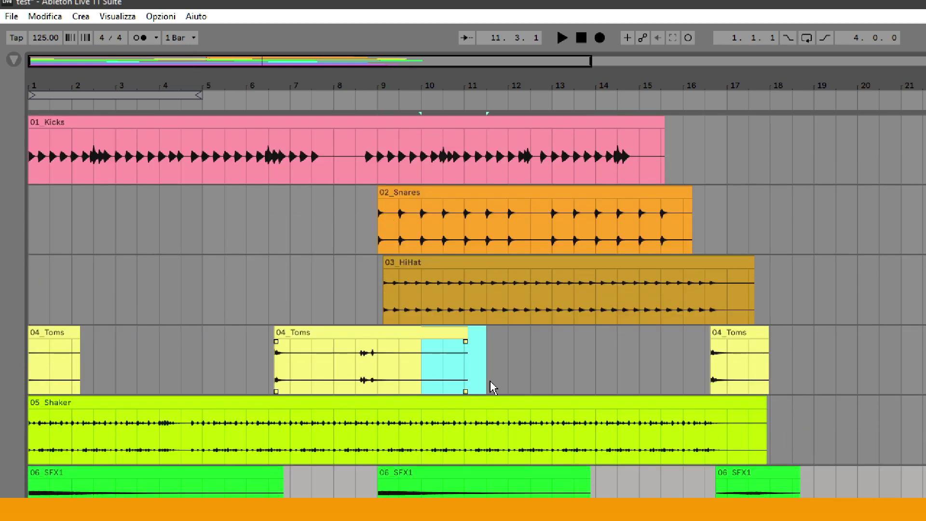
drag(365, 165, 332, 168)
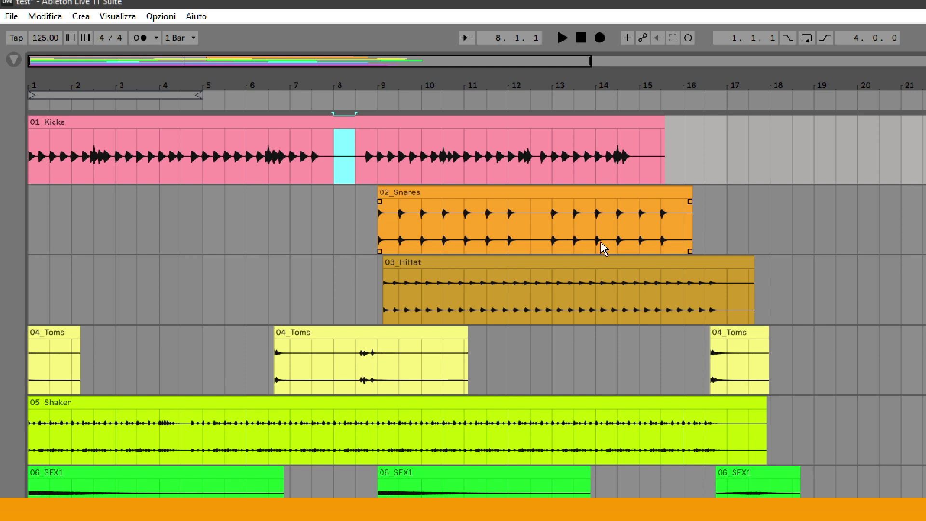
scroll(333, 331, down, 5)
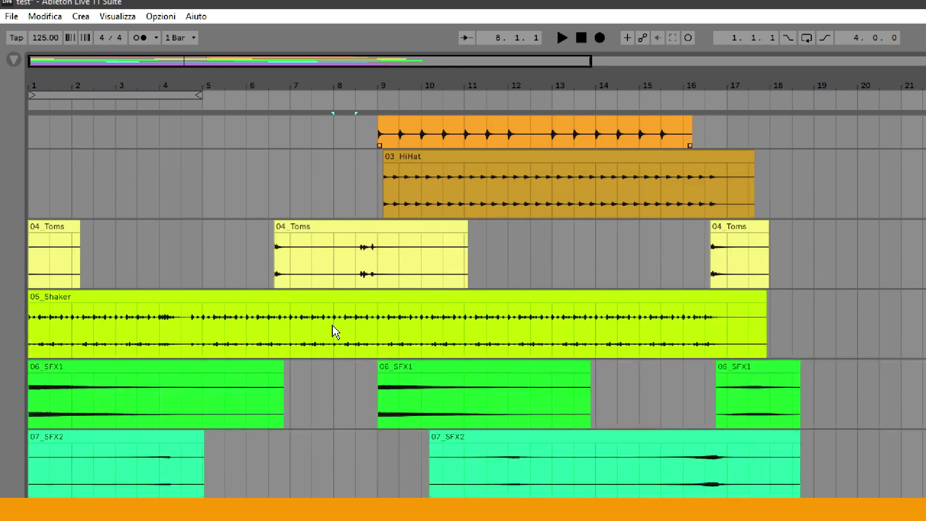
scroll(326, 347, down, 5)
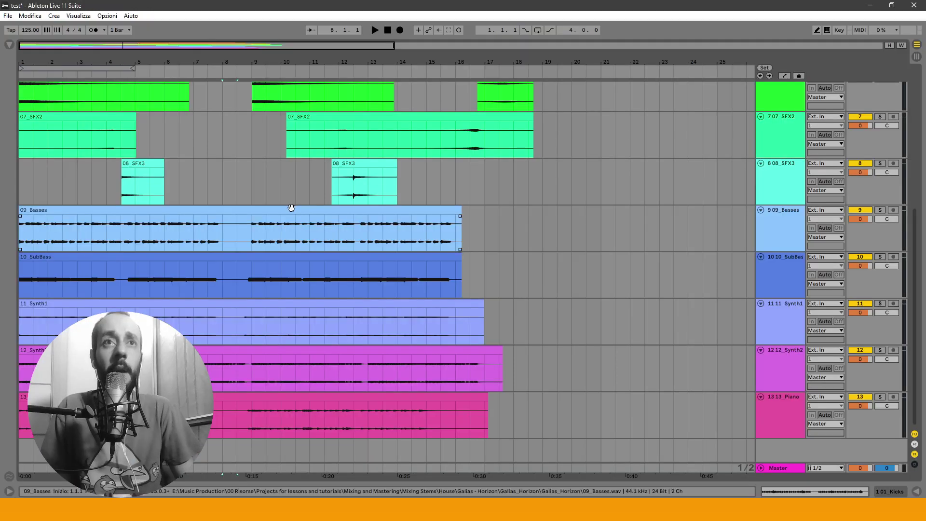
scroll(421, 331, up, 8)
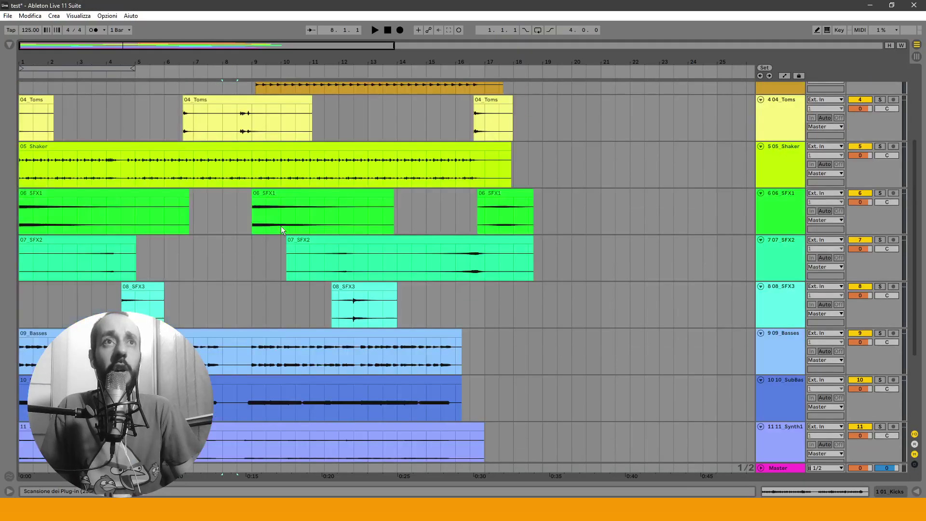
Step: Solo the 04_Toms track and play the start of its middle clip
click(274, 174)
key(s)
key(space)
key(space)
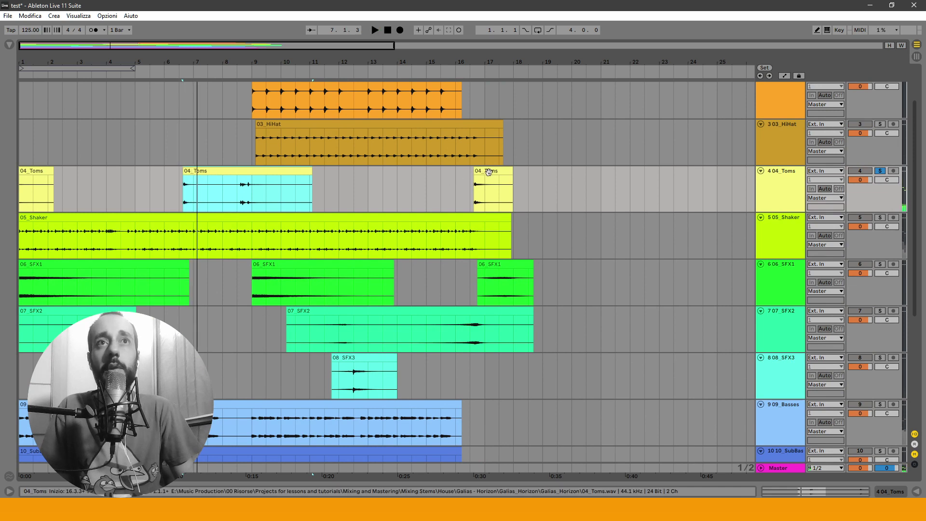
Step: Solo the 06_SFX1 track, play the start of its last clip, and hide the detail view
click(494, 193)
double_click(501, 263)
key(s)
key(space)
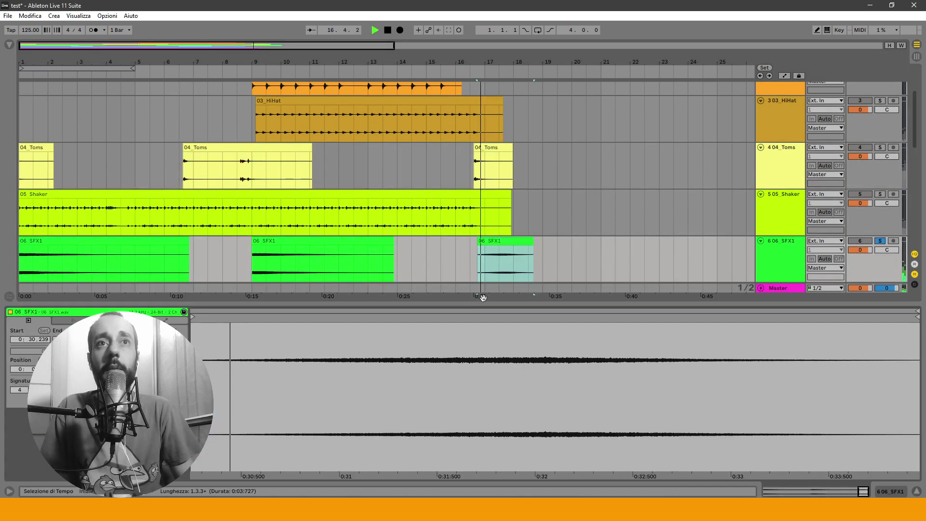
key(ctrl+alt+l)
click(415, 289)
key(space)
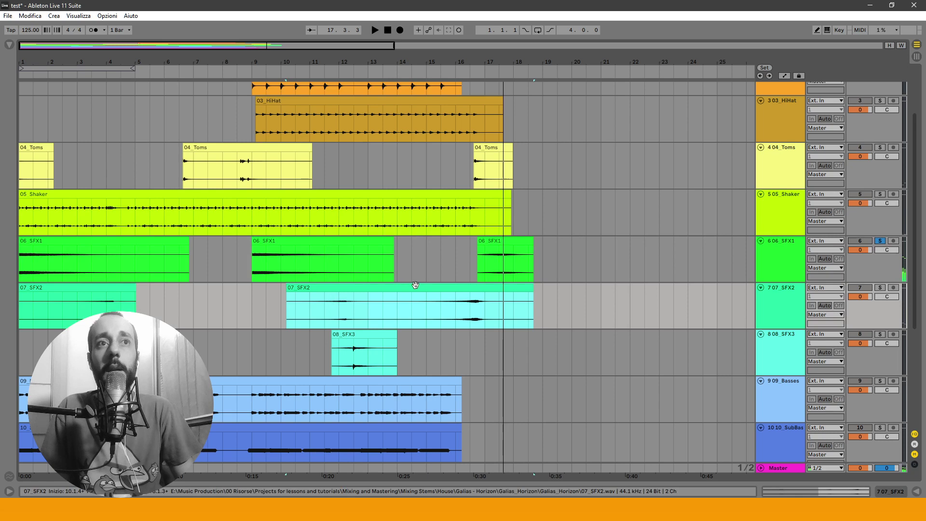
scroll(413, 287, down, 3)
scroll(193, 277, up, 3)
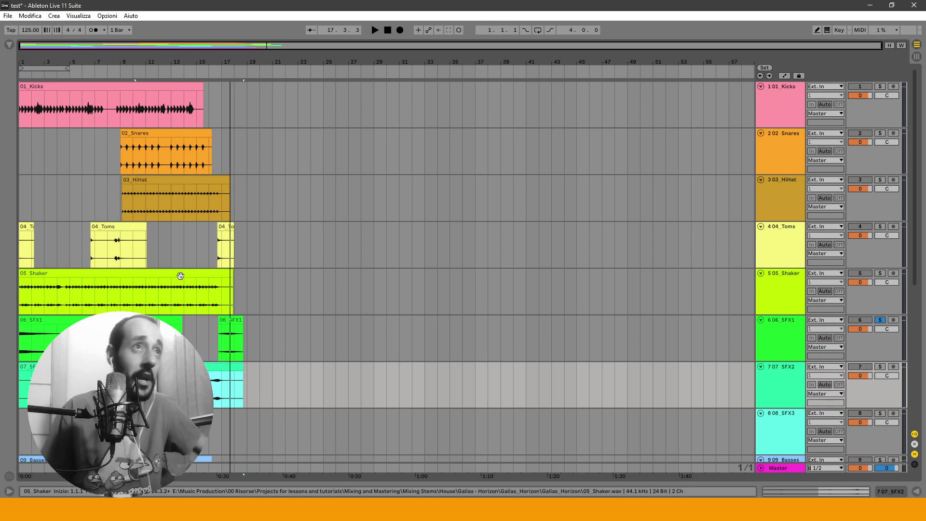
click(123, 217)
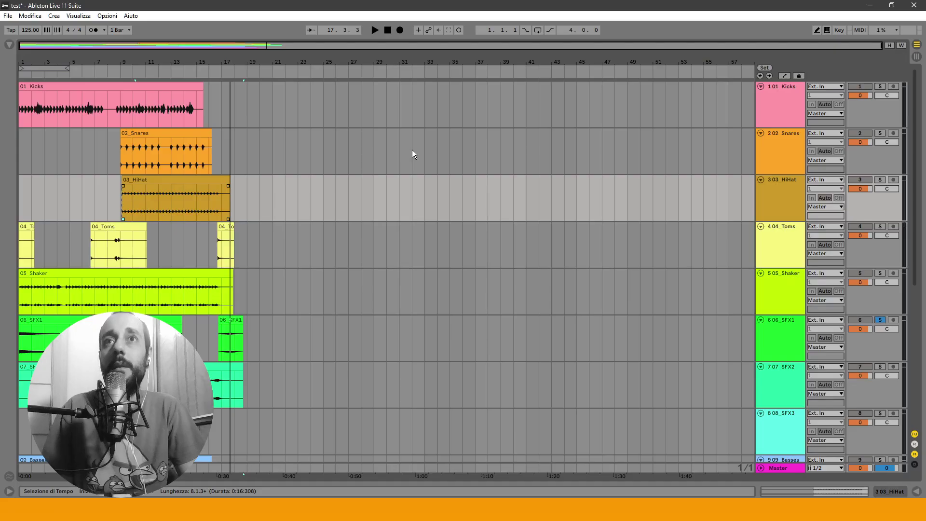
click(413, 176)
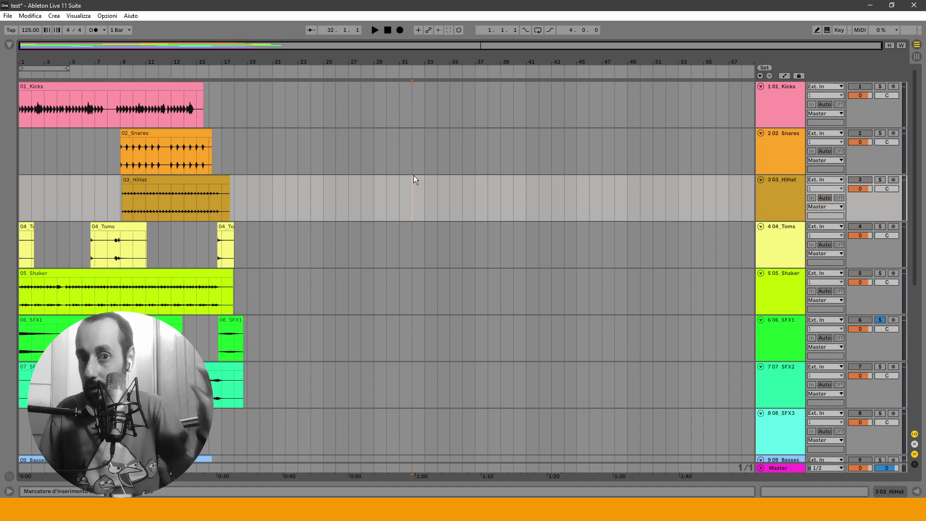
Step: Switch to the MERCMusic_Knockout folder in File Explorer, locate test.als, and minimise the folder and Strip silence windows
key(alt+Tab)
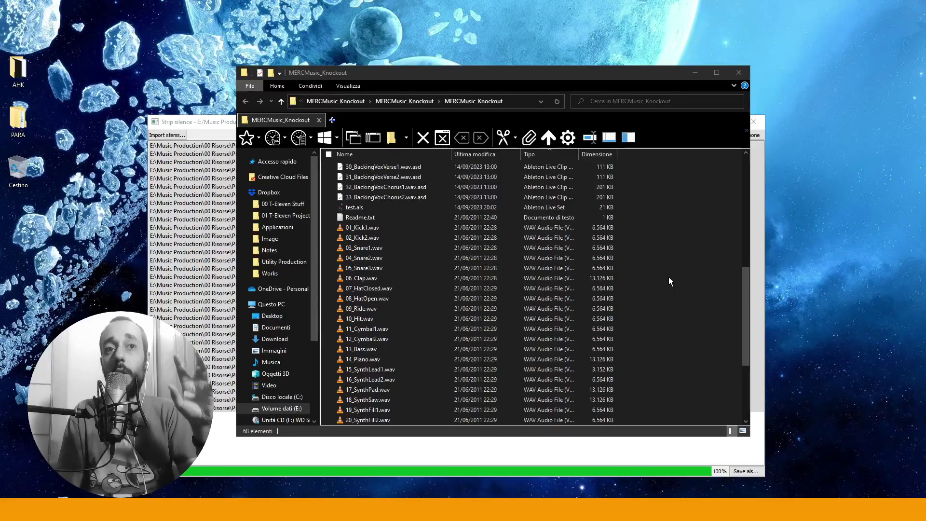
scroll(669, 278, down, 4)
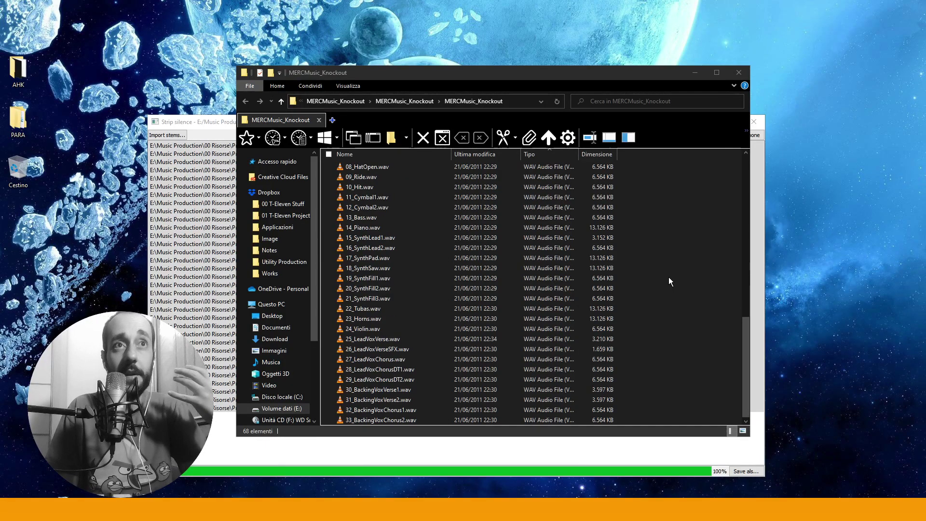
scroll(668, 277, up, 7)
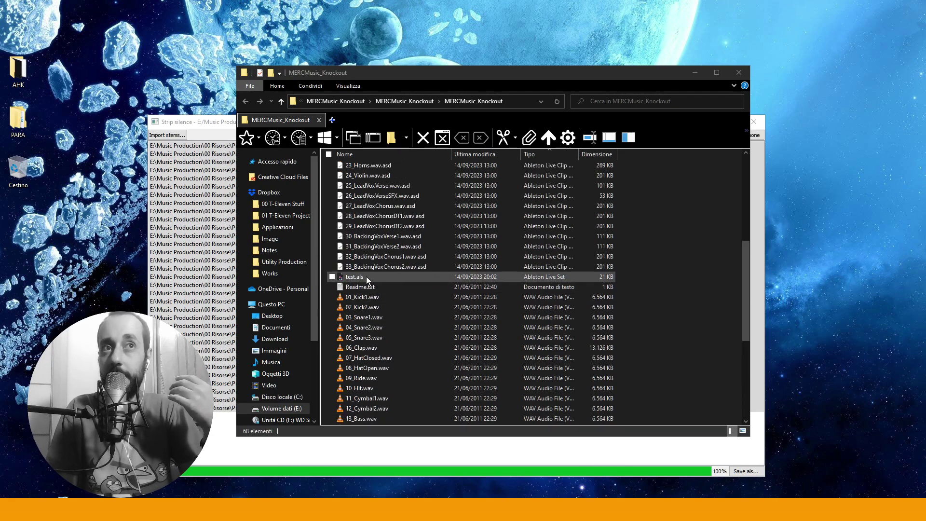
click(694, 72)
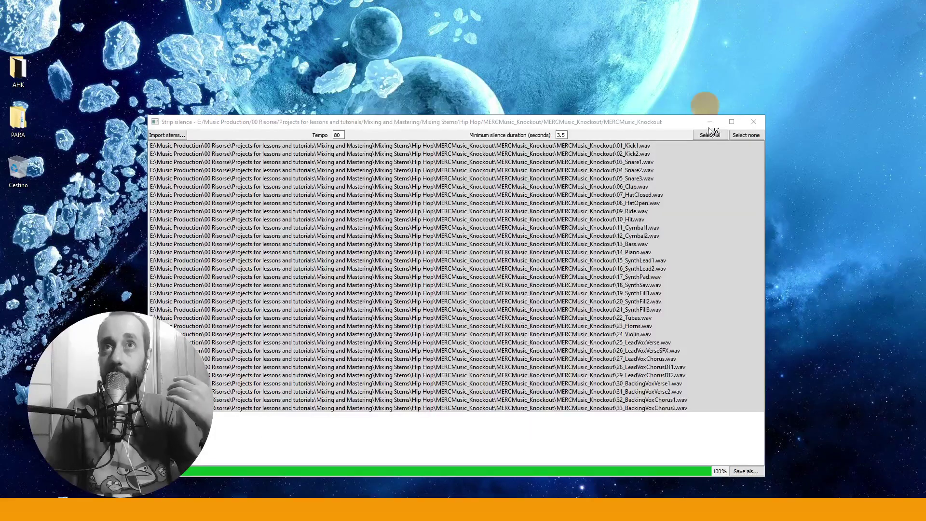
click(711, 122)
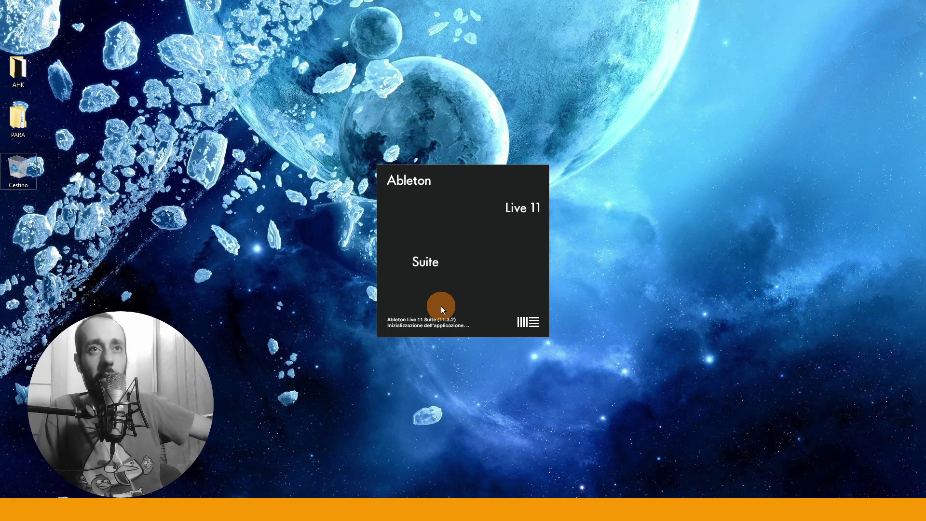
Step: Let Live repair and load the damaged MERCMusic_Knockout test set to view its stripped clips
click(441, 304)
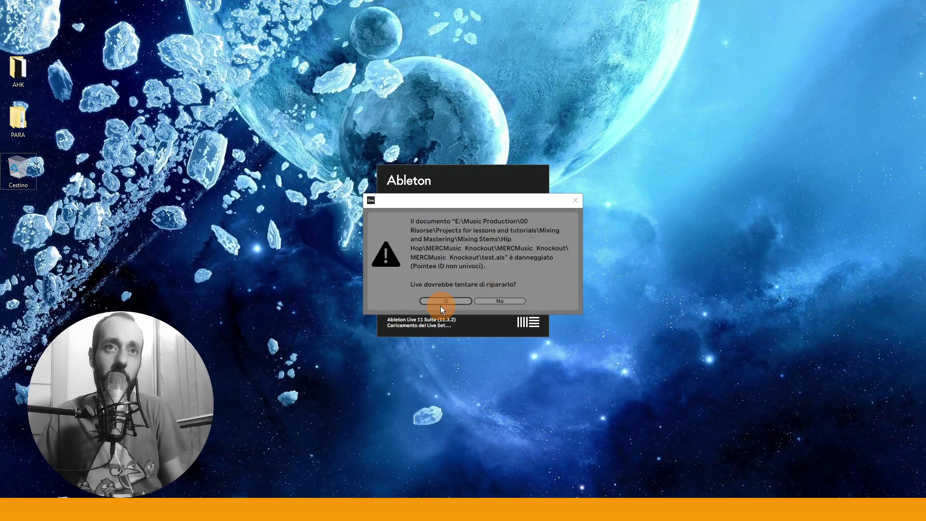
click(477, 274)
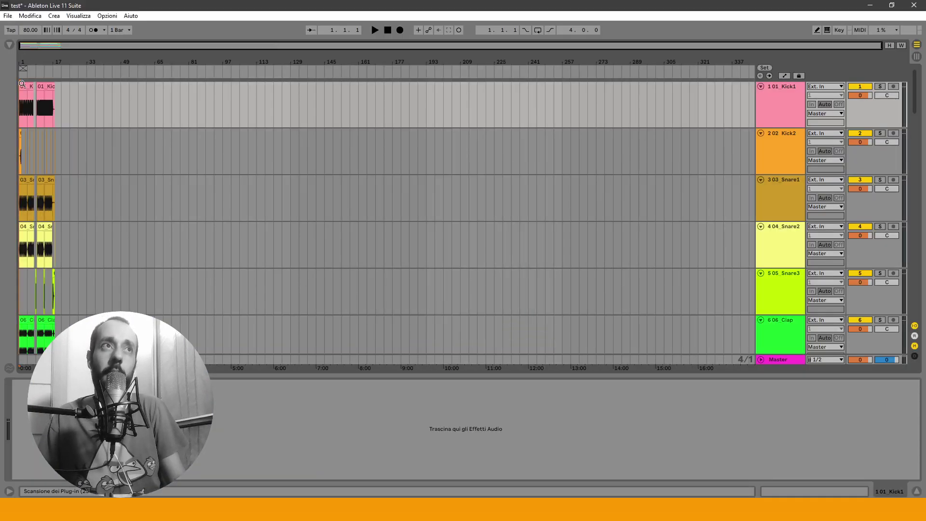
drag(21, 84, 54, 105)
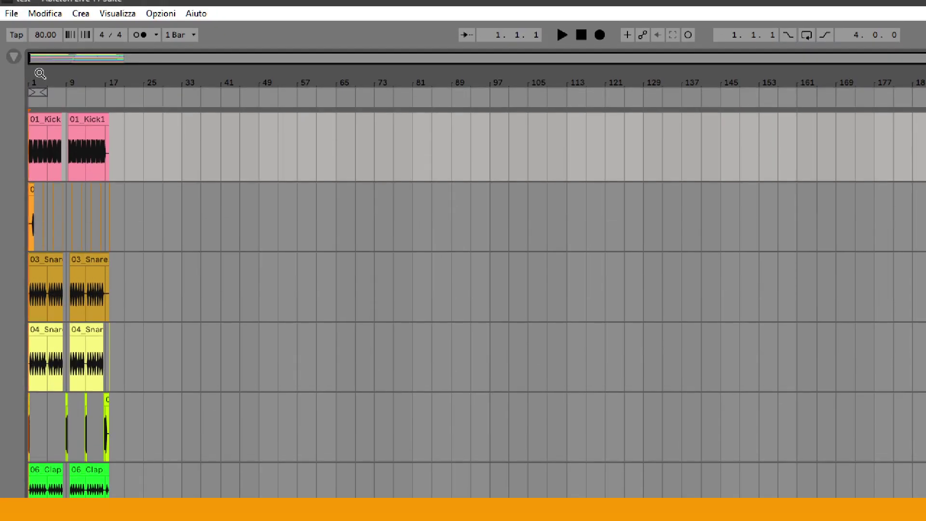
drag(41, 28, 40, 39)
drag(41, 83, 41, 188)
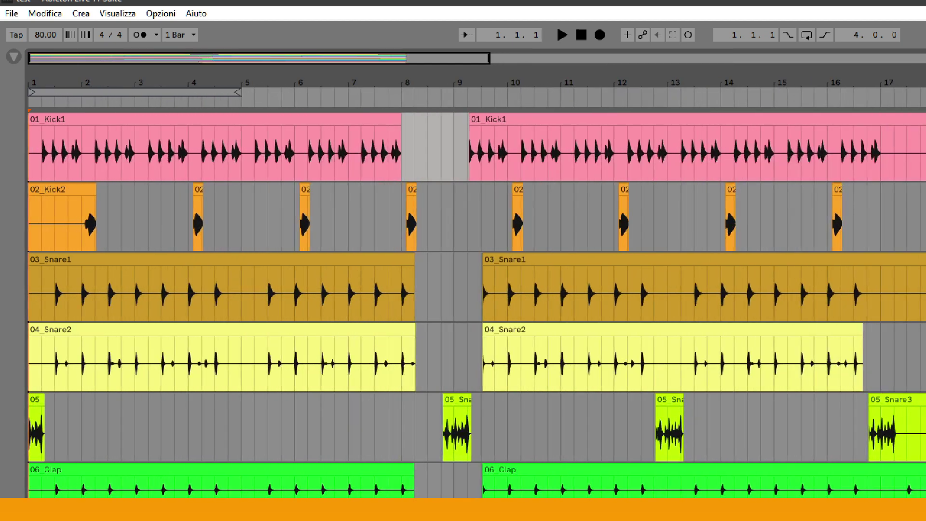
Step: Play the passage around the second 02_Kick2 clip, extend the clip's end to 4.4.1 to check the trimmed audio, and undo the extension
click(185, 221)
key(space)
key(space)
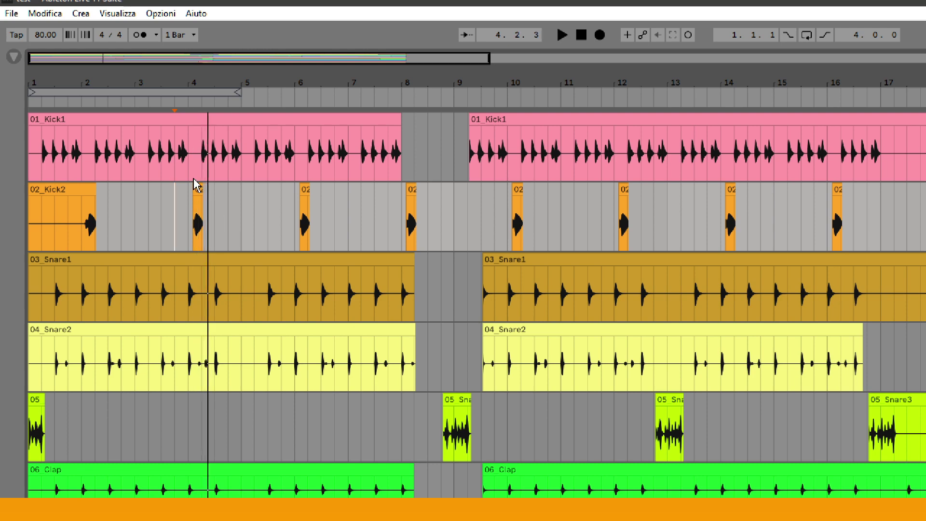
drag(203, 198, 231, 198)
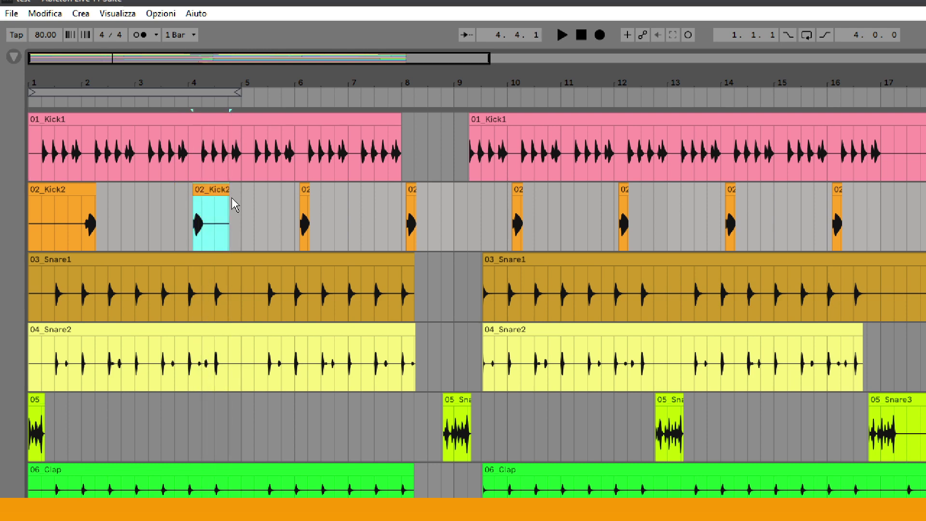
key(ctrl+z)
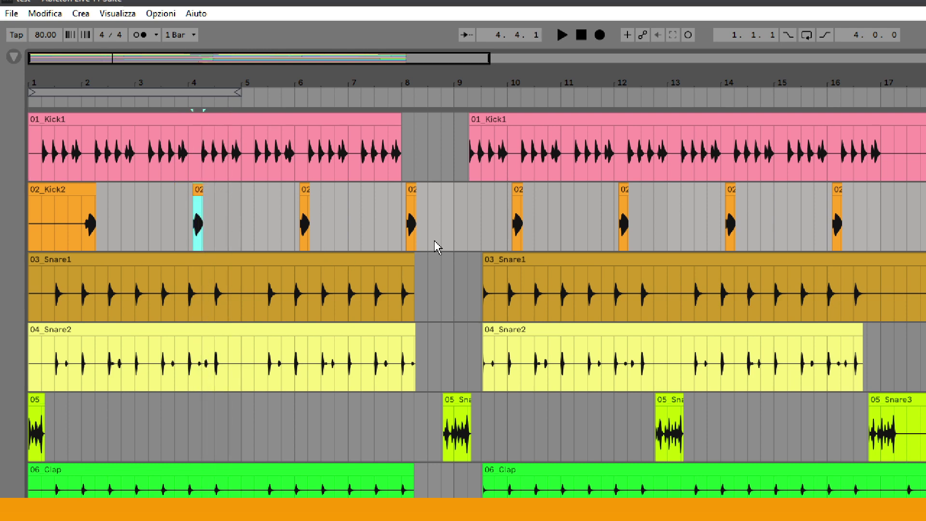
Step: Inspect the trimmed end of the 02_Kick2 clip near bar 8 and the start of the second 03_Snare1 clip
ctrl+scroll(415, 243, up, 4)
ctrl+scroll(403, 240, up, 4)
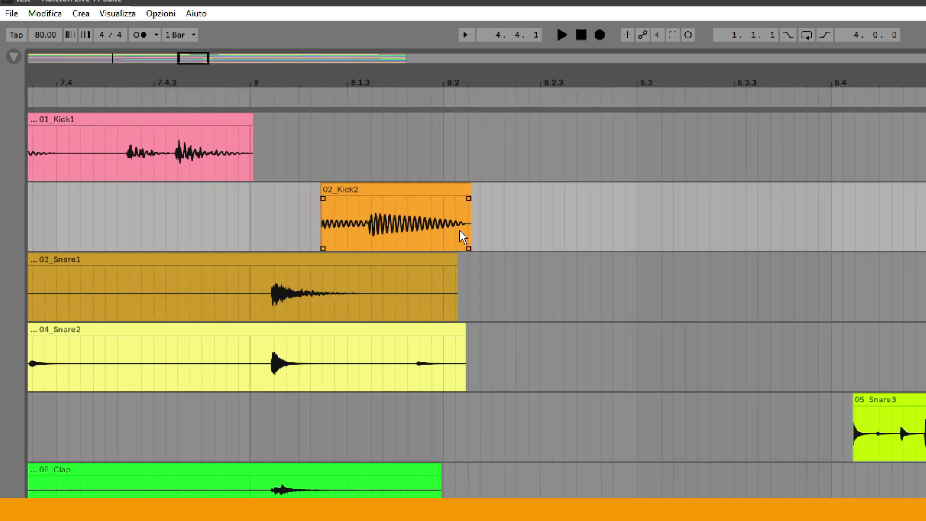
ctrl+scroll(461, 236, down, 8)
click(486, 294)
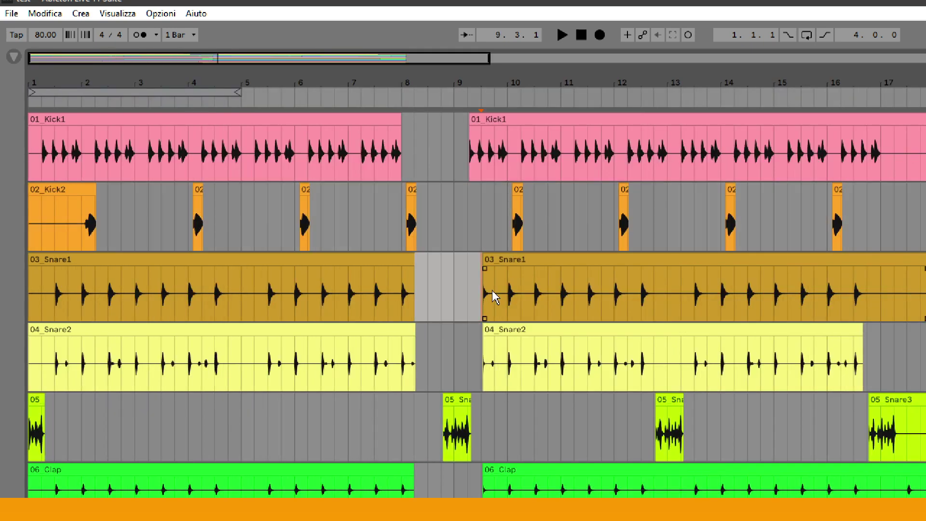
Step: Extend the start of the second 03_Snare1 clip back to 9.3.1 and play it to check the attack
ctrl+scroll(496, 271, up, 8)
mouse_move(321, 263)
mouse_down()
mouse_move(291, 262)
mouse_move(333, 254)
mouse_move(310, 259)
mouse_up()
key(space)
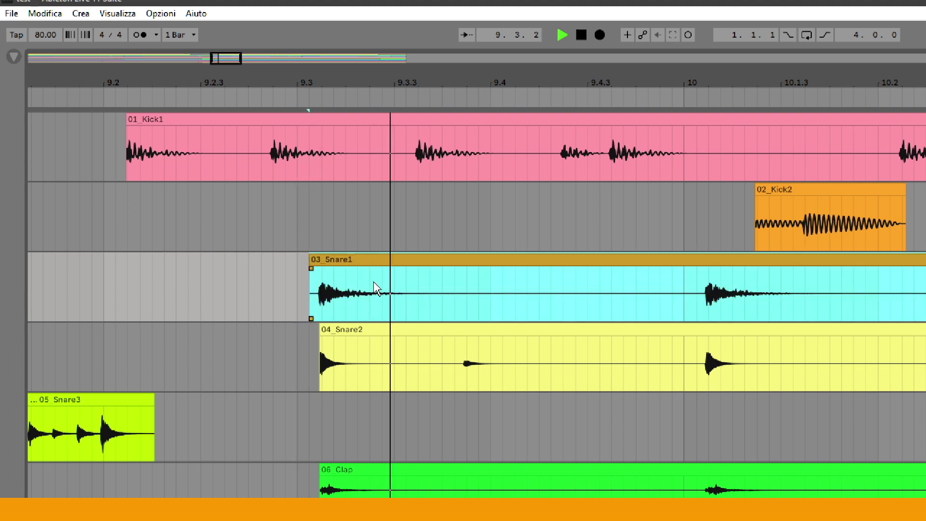
key(space)
Step: Extend the start of the second 04_Snare2 clip to 9.3.1 and of the second 06_Clap clip to 9.2.4
drag(320, 334, 307, 335)
scroll(394, 357, down, 4)
scroll(381, 421, down, 4)
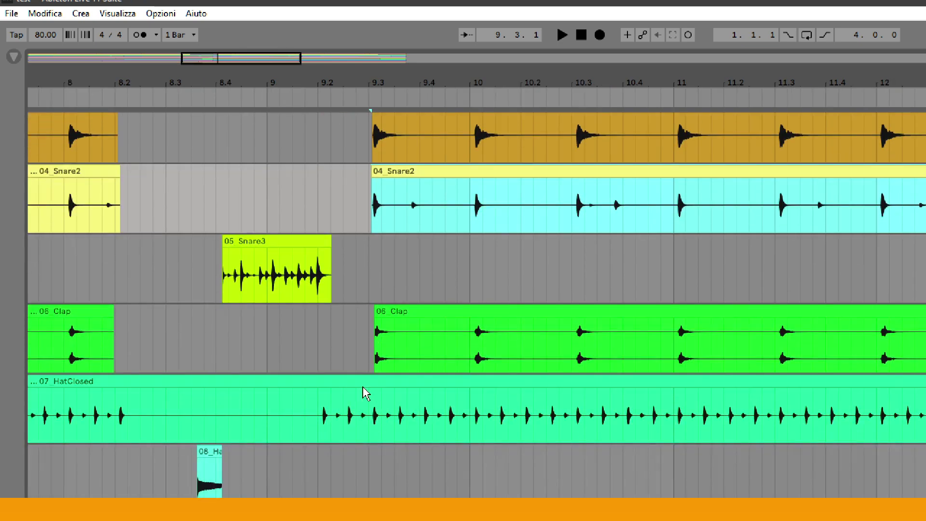
drag(375, 309, 352, 318)
Step: Look over the stripped clips on the lower tracks, select SynthFill tracks 19 to 21 from 8.3 to 9.4, and play that passage
scroll(411, 304, down, 5)
scroll(411, 305, down, 5)
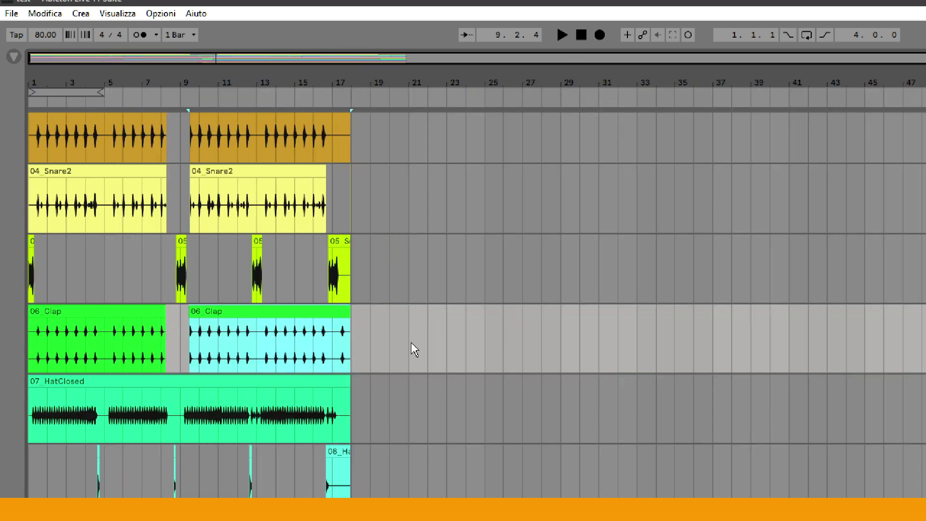
scroll(326, 369, down, 7)
scroll(183, 376, down, 15)
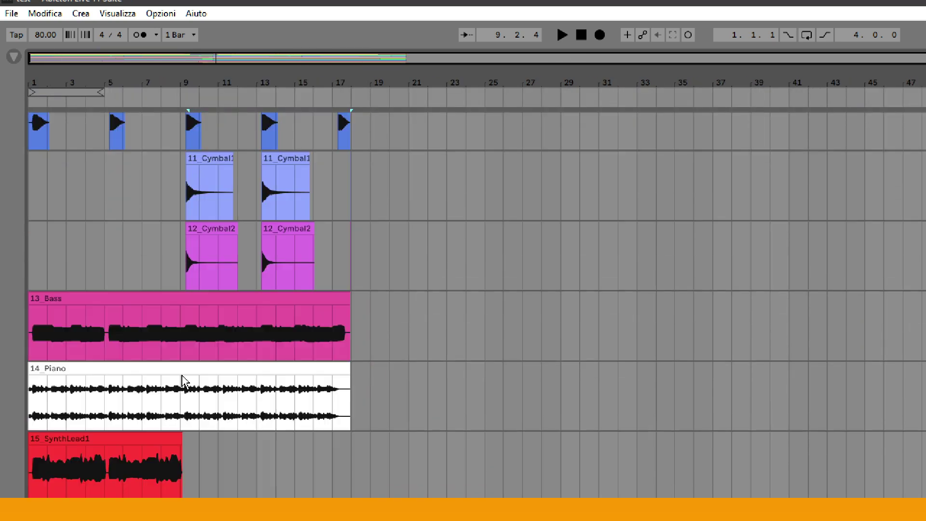
scroll(182, 381, down, 8)
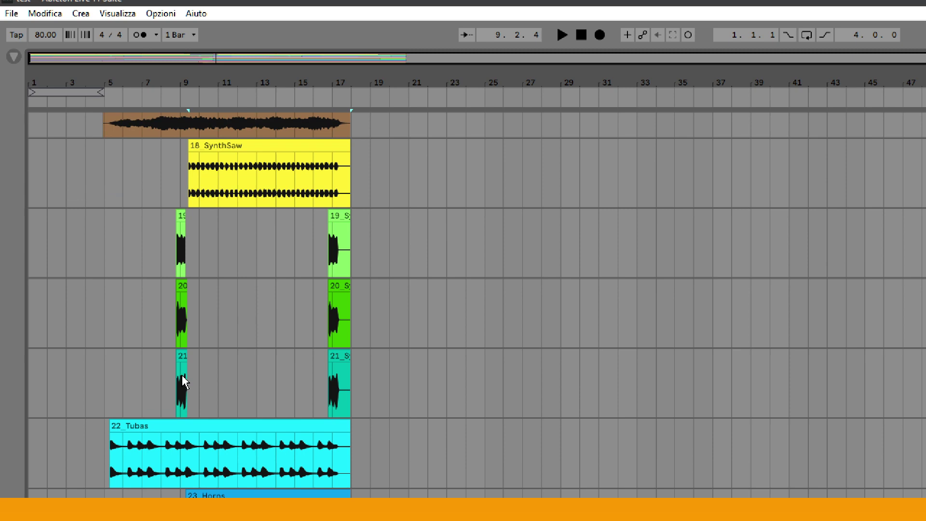
scroll(172, 302, up, 5)
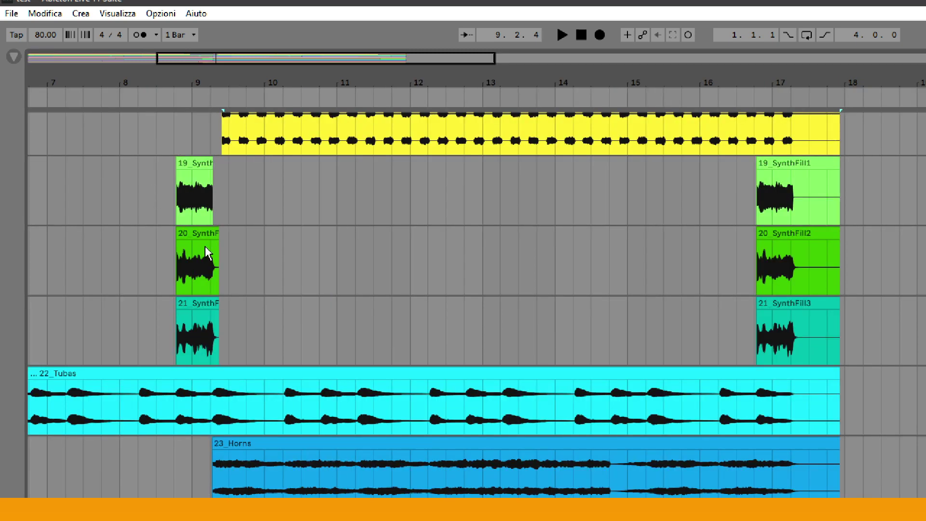
drag(157, 191, 251, 320)
key(space)
scroll(157, 231, up, 4)
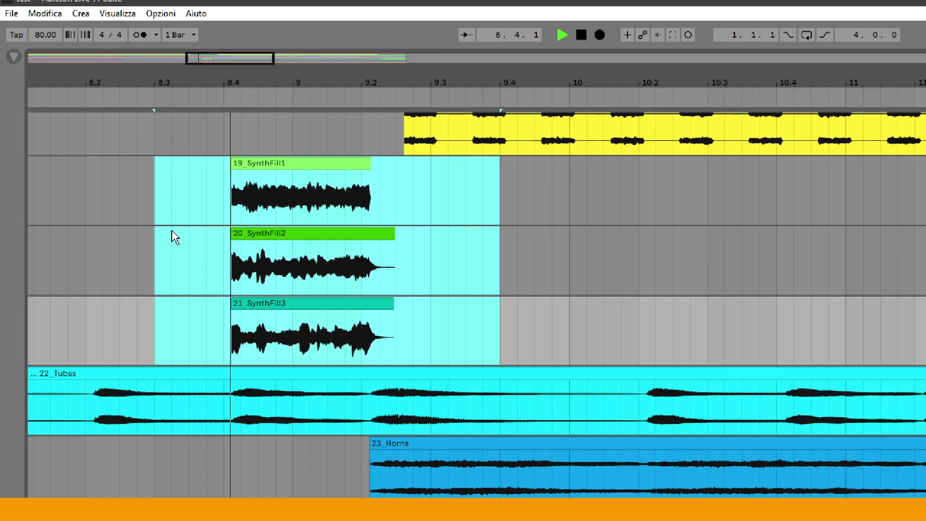
key(space)
scroll(396, 267, down, 4)
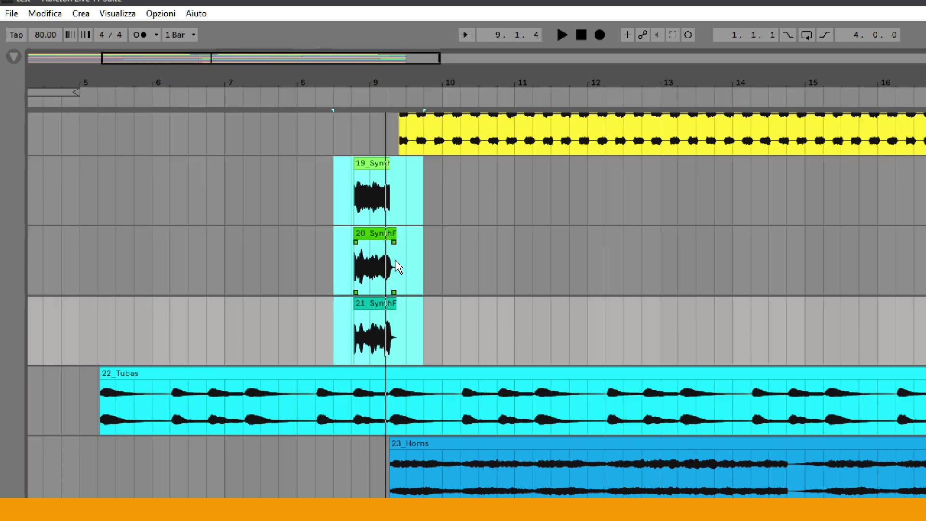
Step: Look through the remaining vocal tracks and collapse all 33 tracks to fit in the arrangement
scroll(396, 270, down, 5)
scroll(382, 351, down, 10)
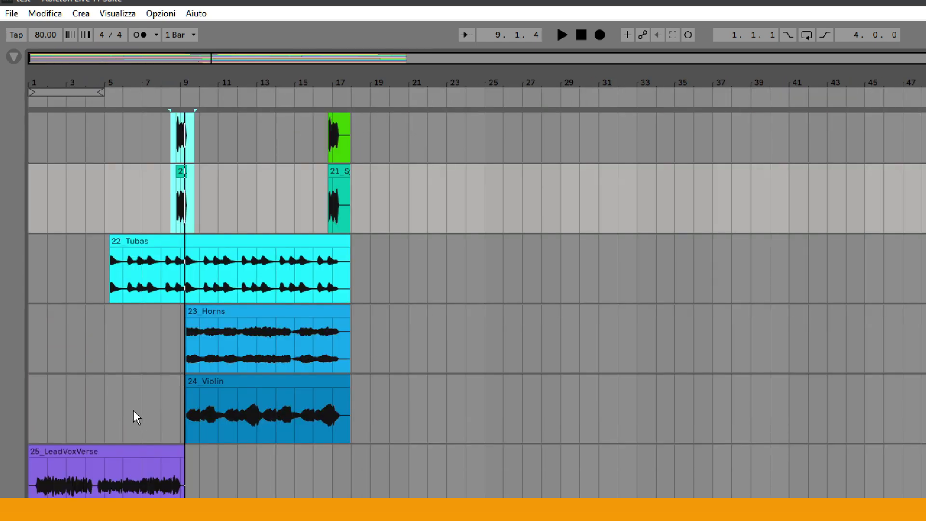
scroll(180, 396, down, 4)
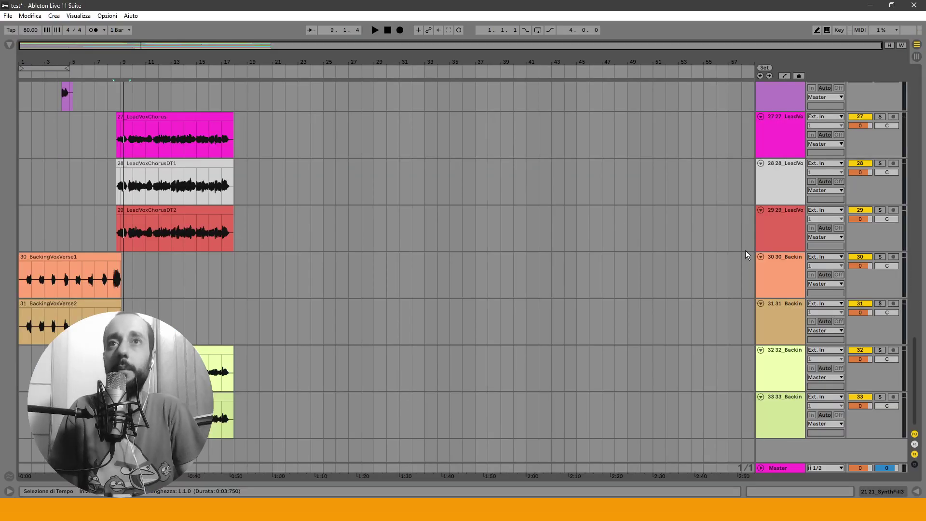
alt+click(760, 258)
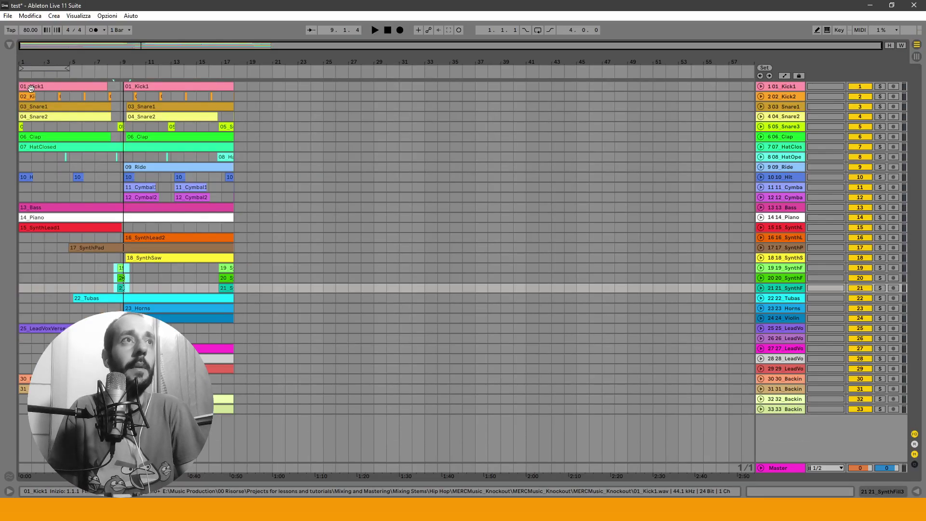
Step: Insert 32 bars of empty time at 1.1.1, the start of the arrangement
click(28, 187)
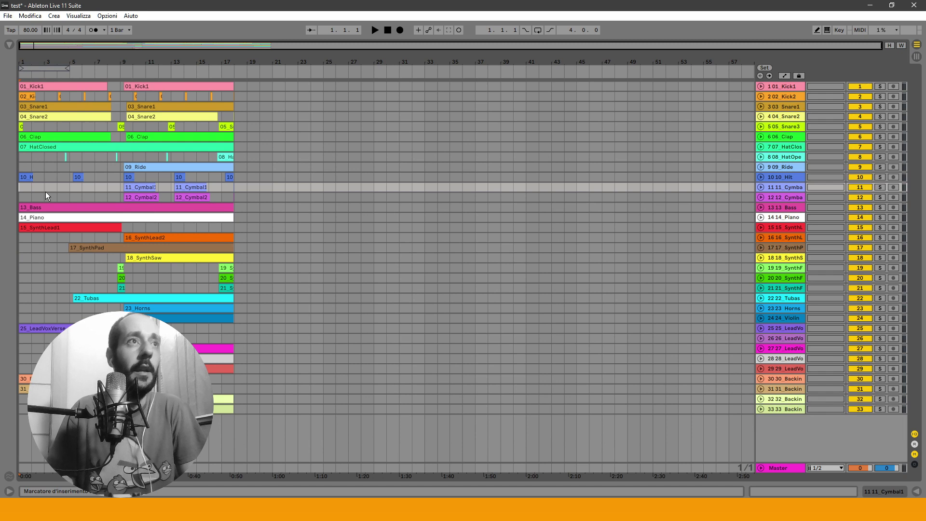
key(ctrl+i)
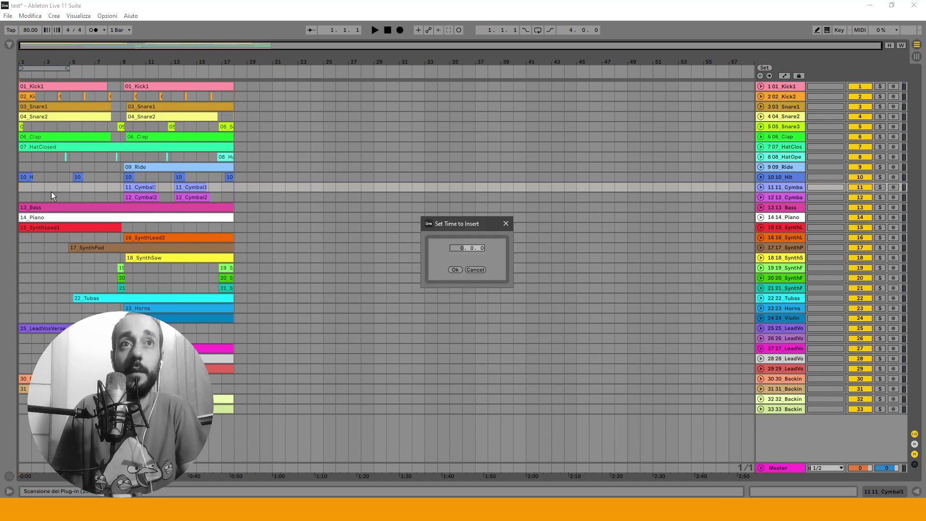
click(454, 247)
text(3)
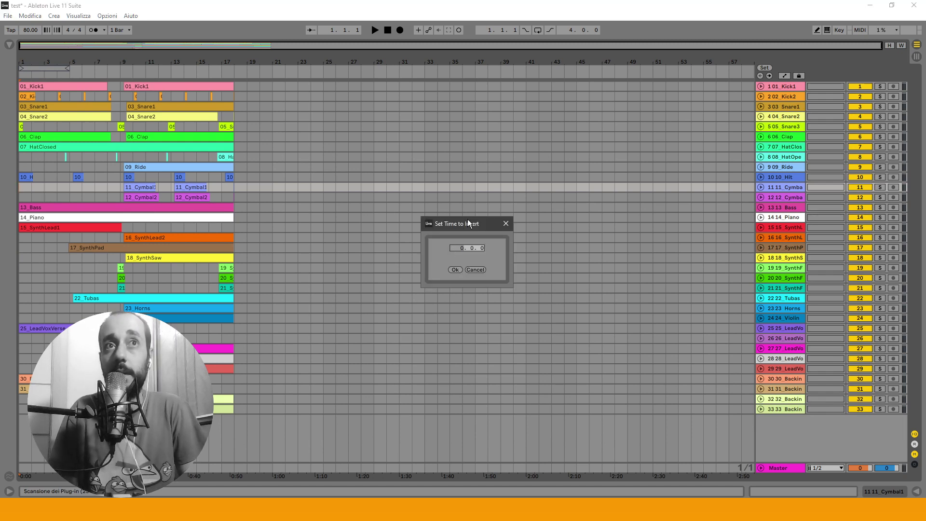
text(2)
click(455, 269)
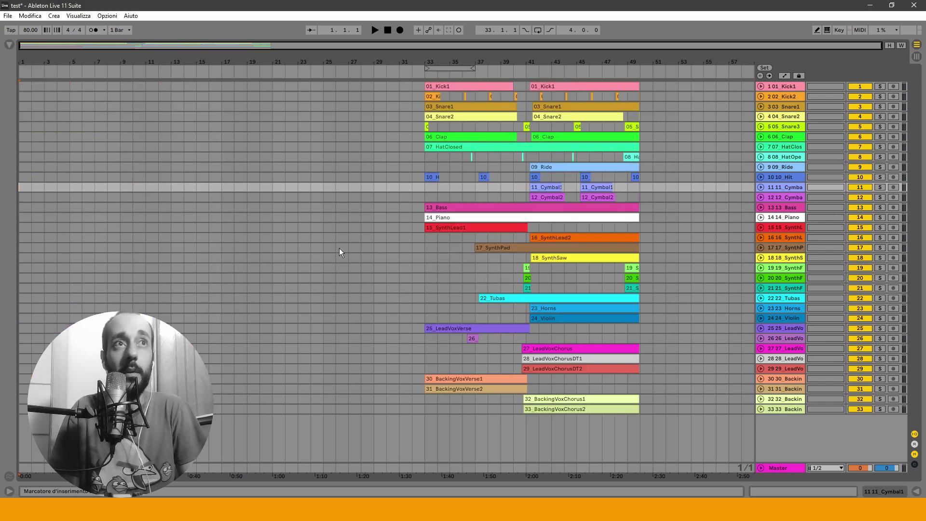
Step: Examine the shifted clips of all tracks from bar 33 onward more closely
click(432, 147)
mouse_move(558, 62)
mouse_down()
mouse_move(556, 86)
mouse_move(467, 88)
mouse_move(463, 97)
mouse_up()
click(404, 269)
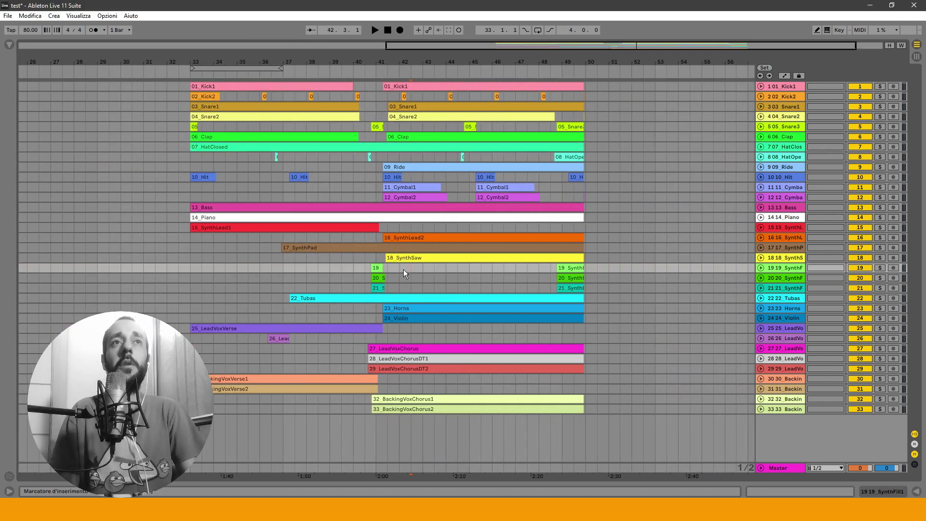